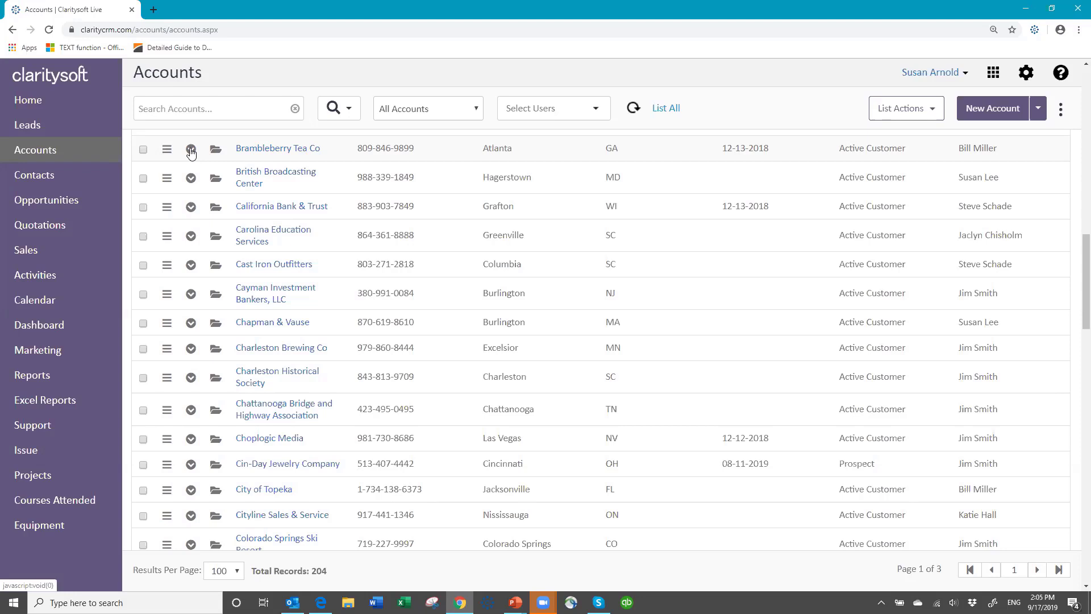
# - Open the Brambleberry Tea Co opportunity that is in the Negotiation stage from the account's related opportunities
pyautogui.click(191, 150)
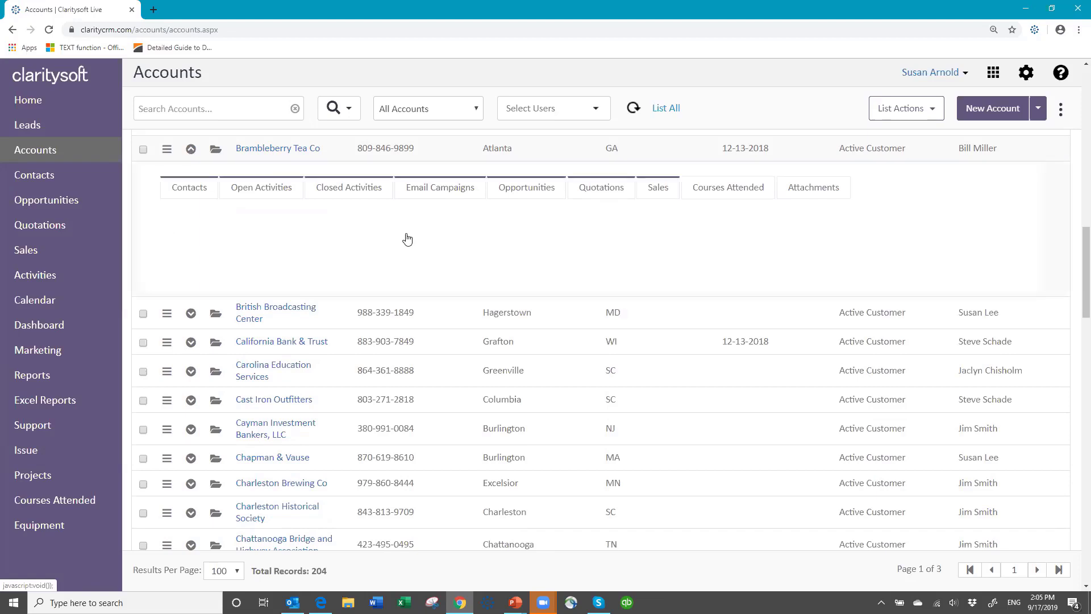
pyautogui.click(523, 191)
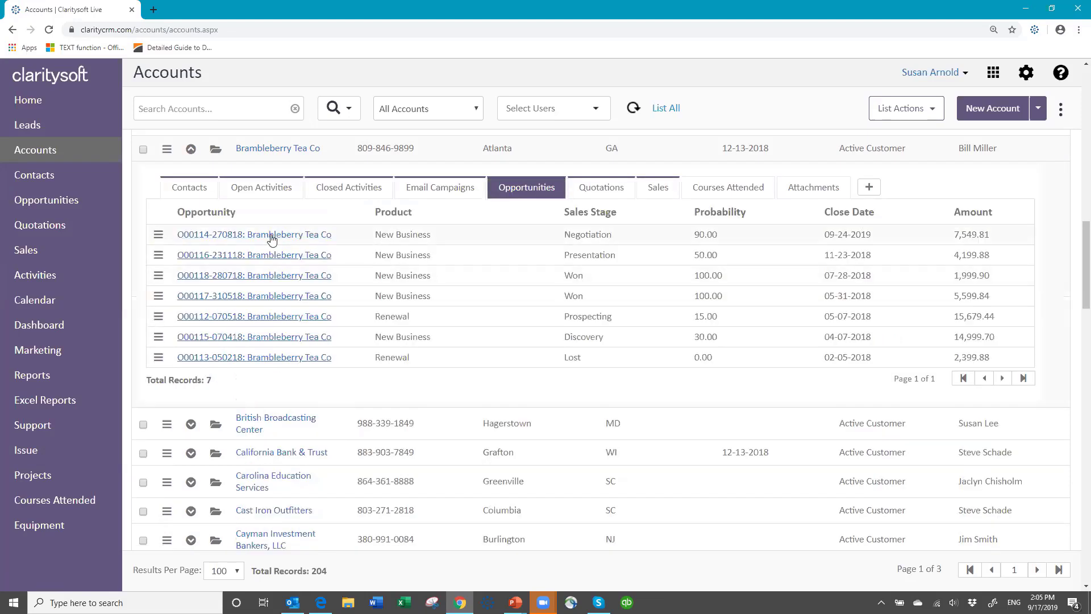
pyautogui.click(255, 239)
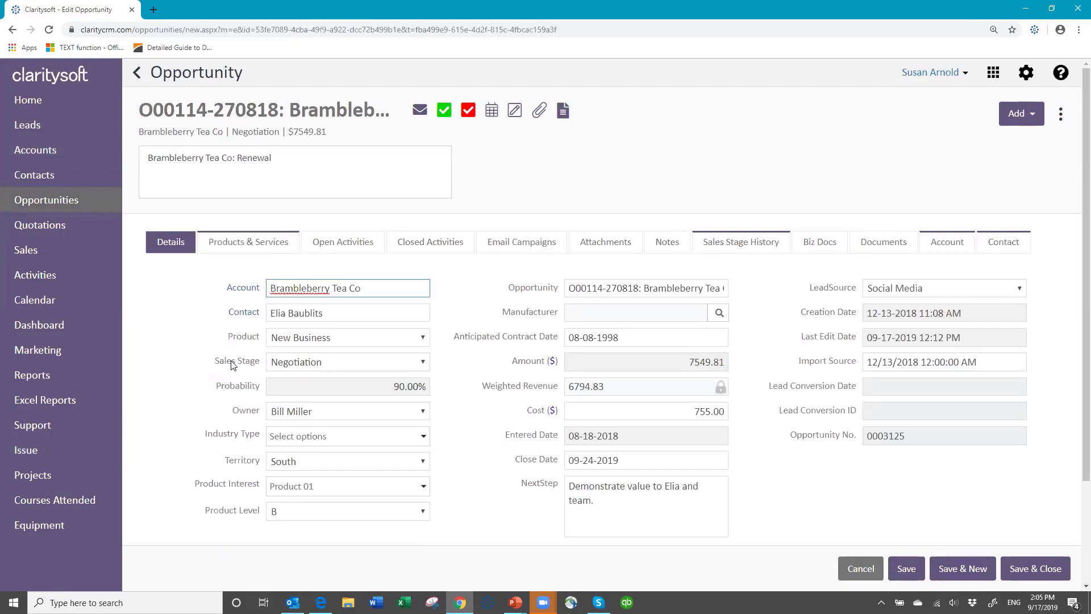
# - Review the opportunity's available sales stages and its listed products and services, returning to its details
pyautogui.click(427, 362)
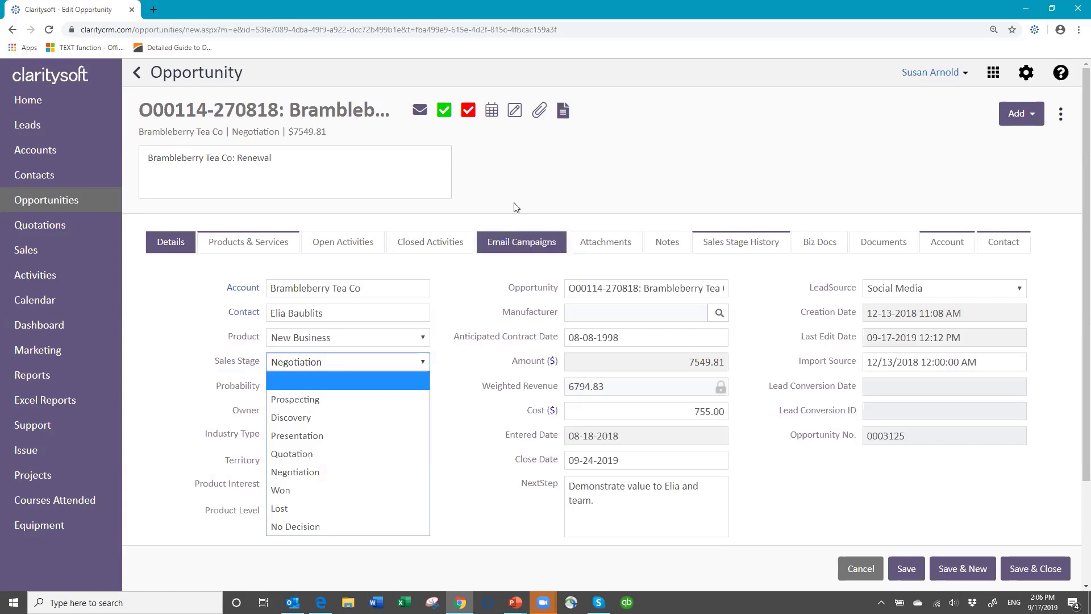
pyautogui.click(543, 196)
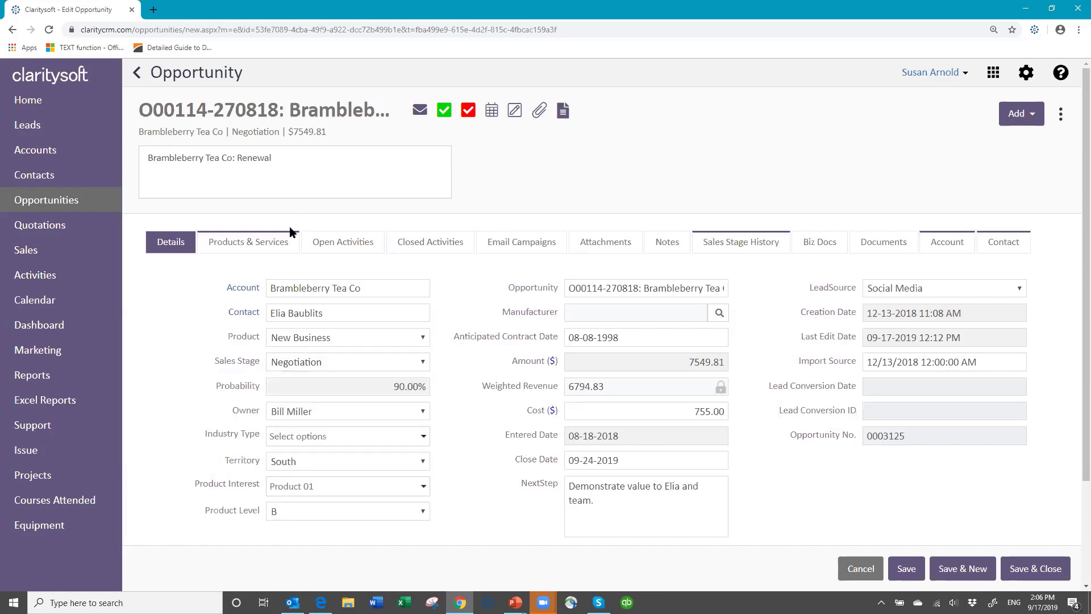
pyautogui.click(264, 241)
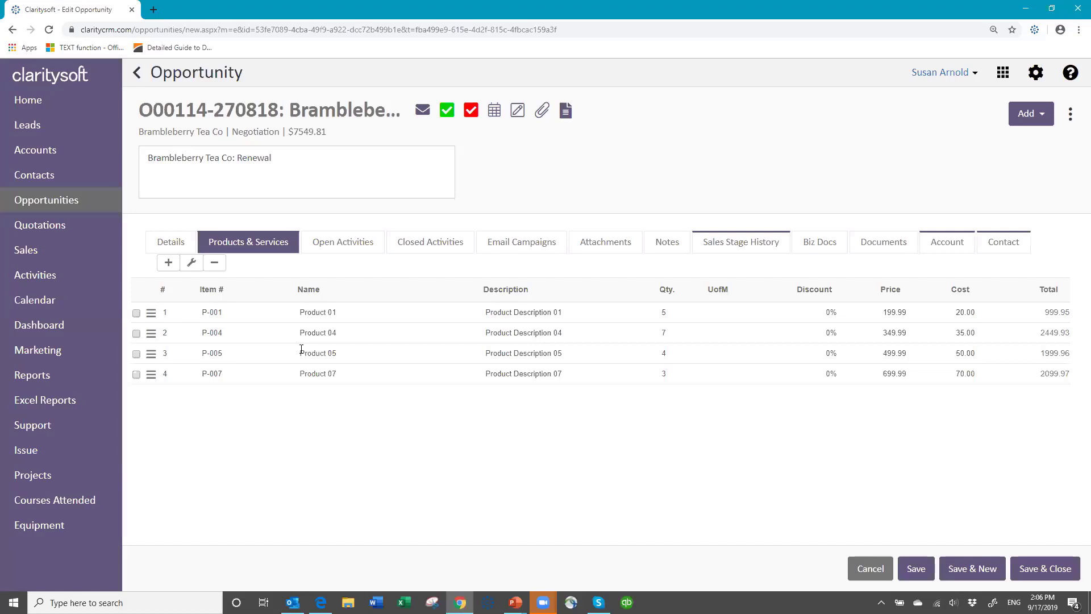
pyautogui.click(173, 249)
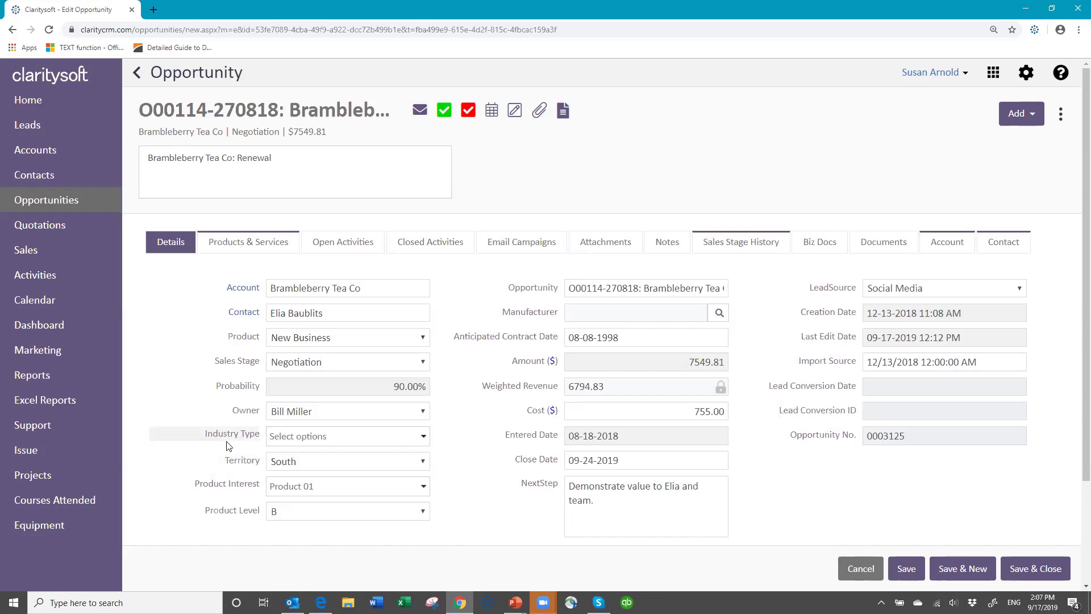
# - Set the opportunity's industry type to Food & Beverage, then save and close the record
pyautogui.click(423, 438)
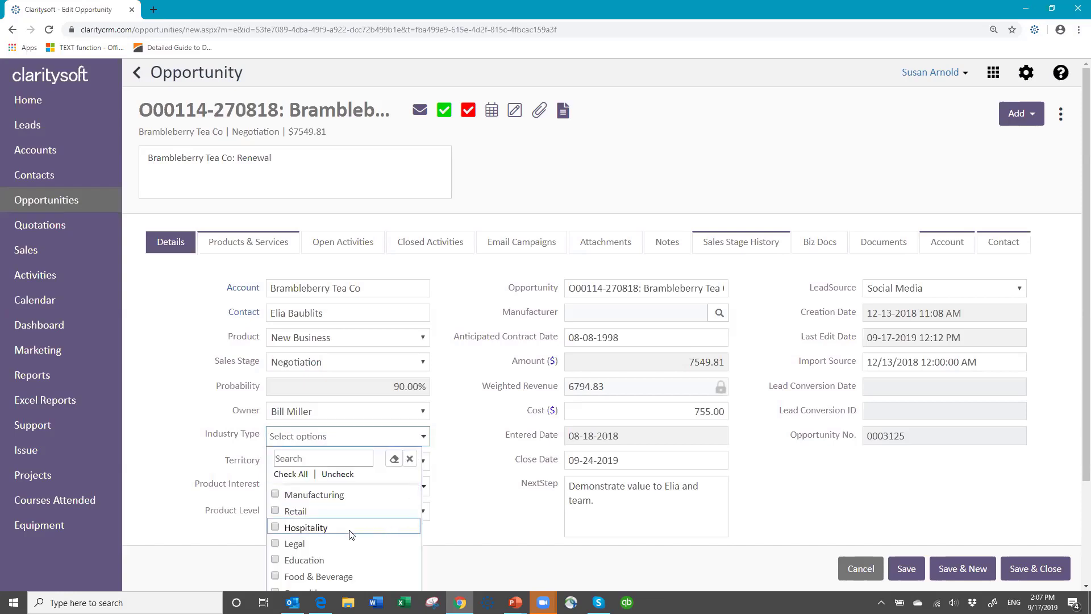
pyautogui.scroll(-1, 333, 526)
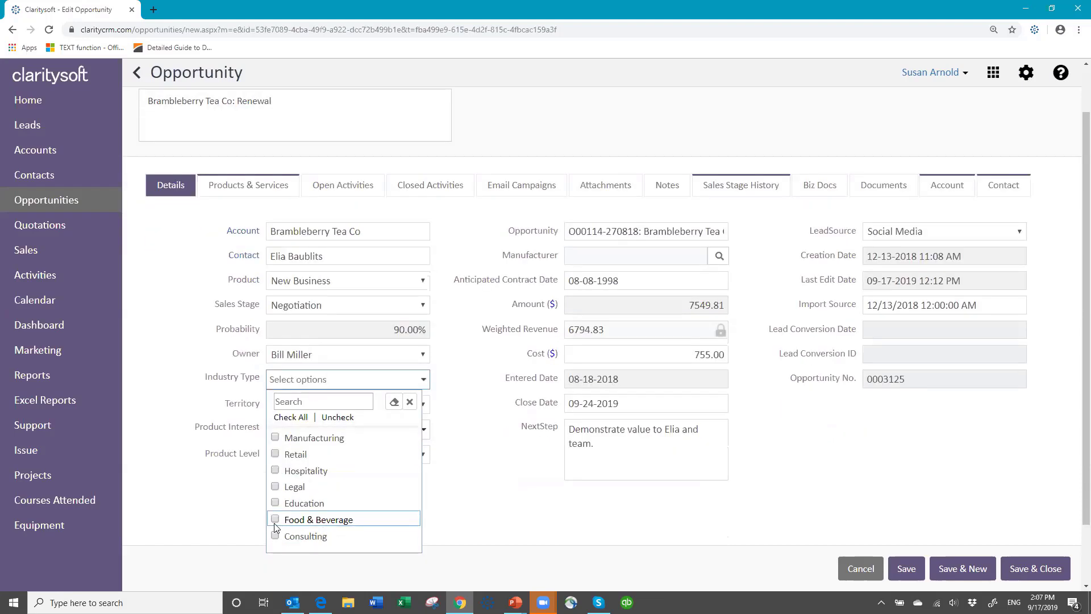
pyautogui.click(276, 519)
pyautogui.click(466, 483)
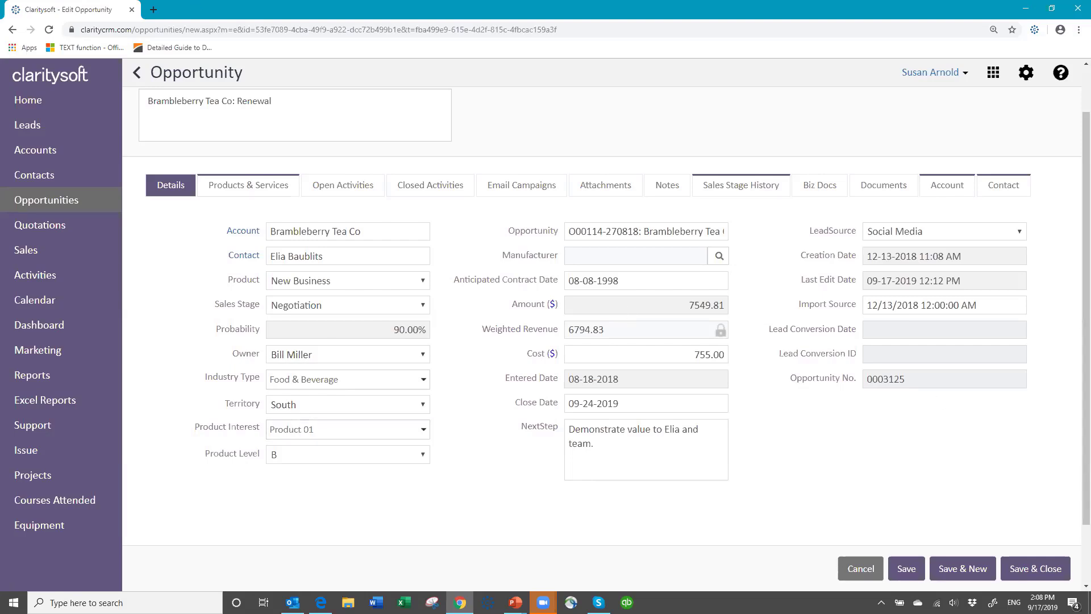
pyautogui.click(1022, 566)
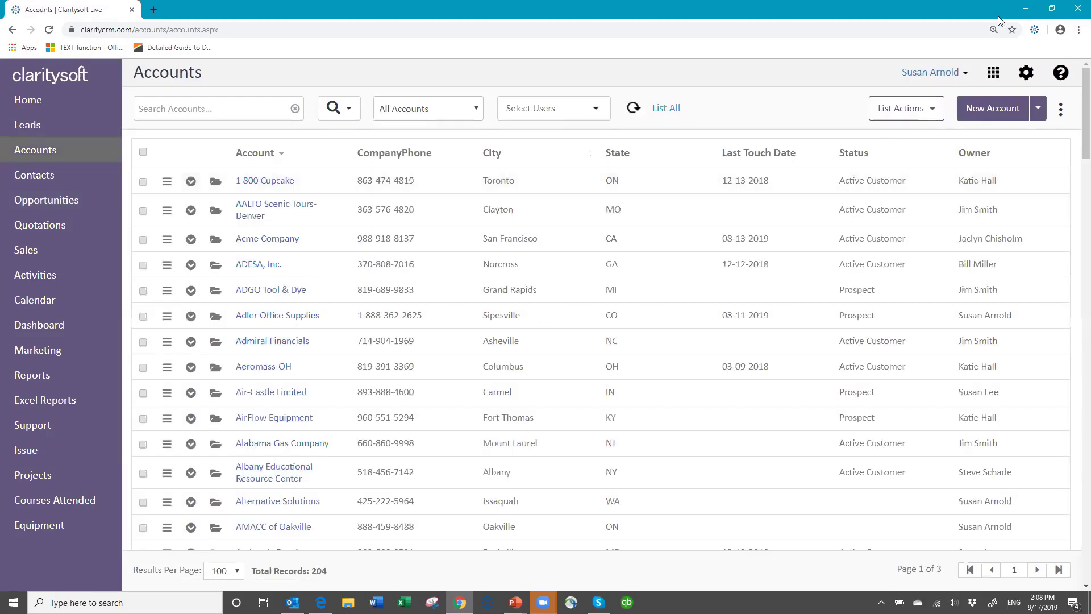
# - Open the Projects custom fields in the customization settings
pyautogui.click(1027, 75)
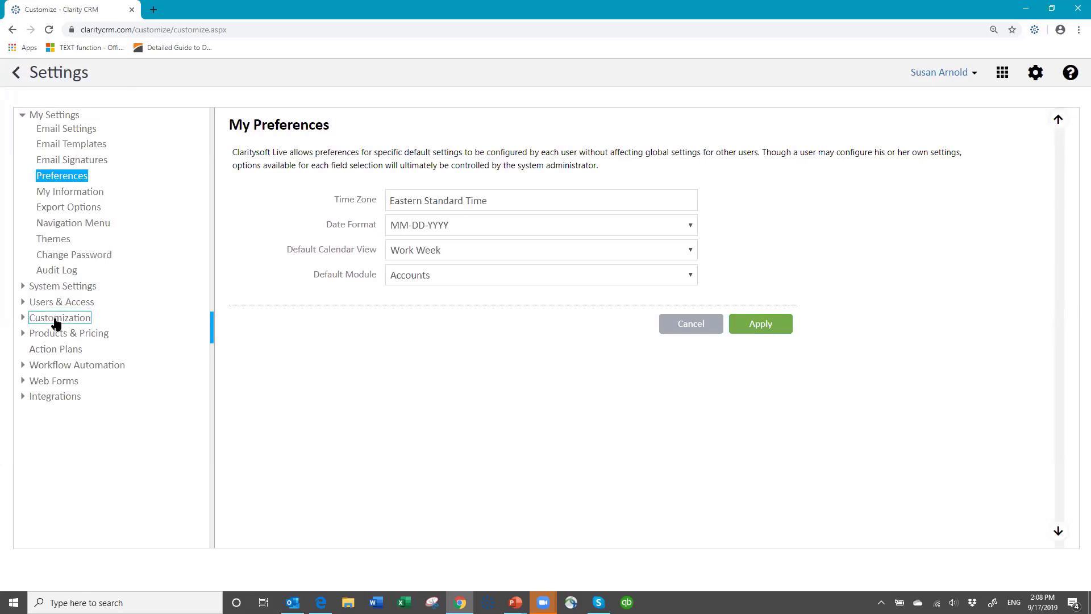
pyautogui.click(56, 323)
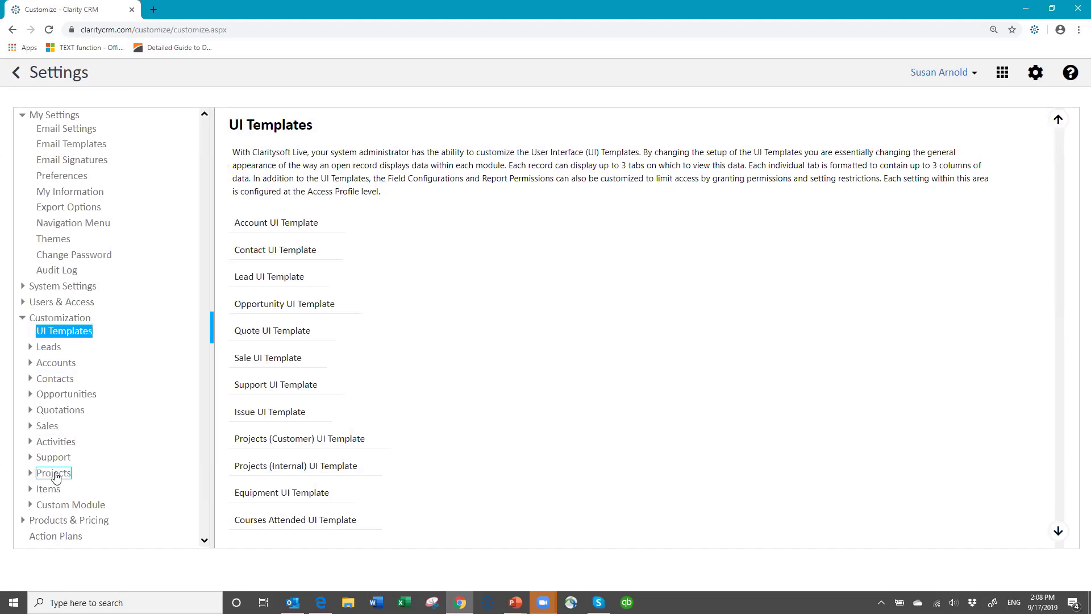
pyautogui.click(55, 474)
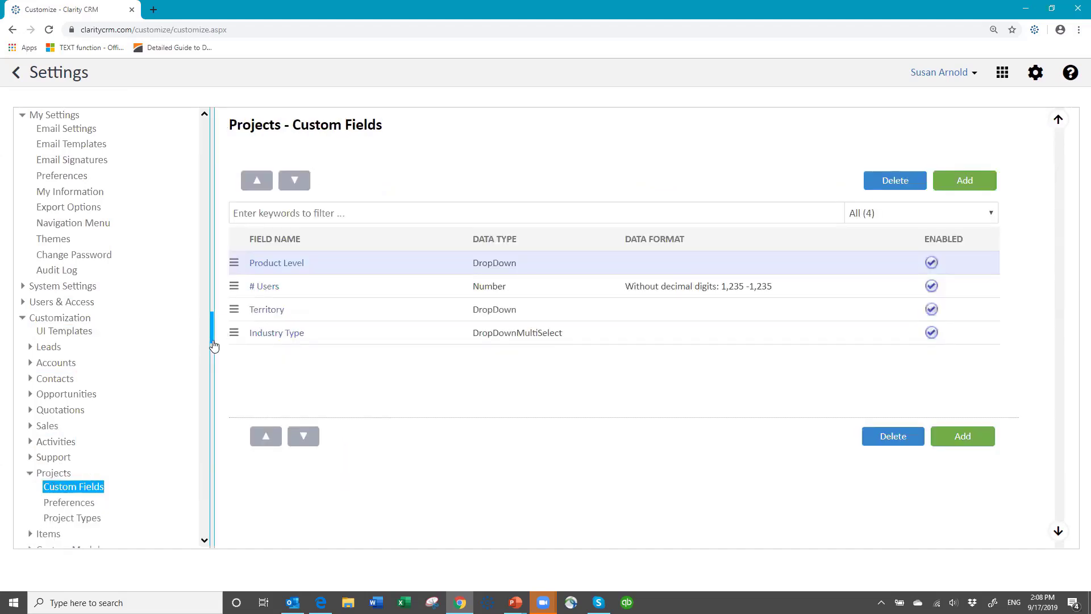
pyautogui.hotkey('ctrl', 'a')
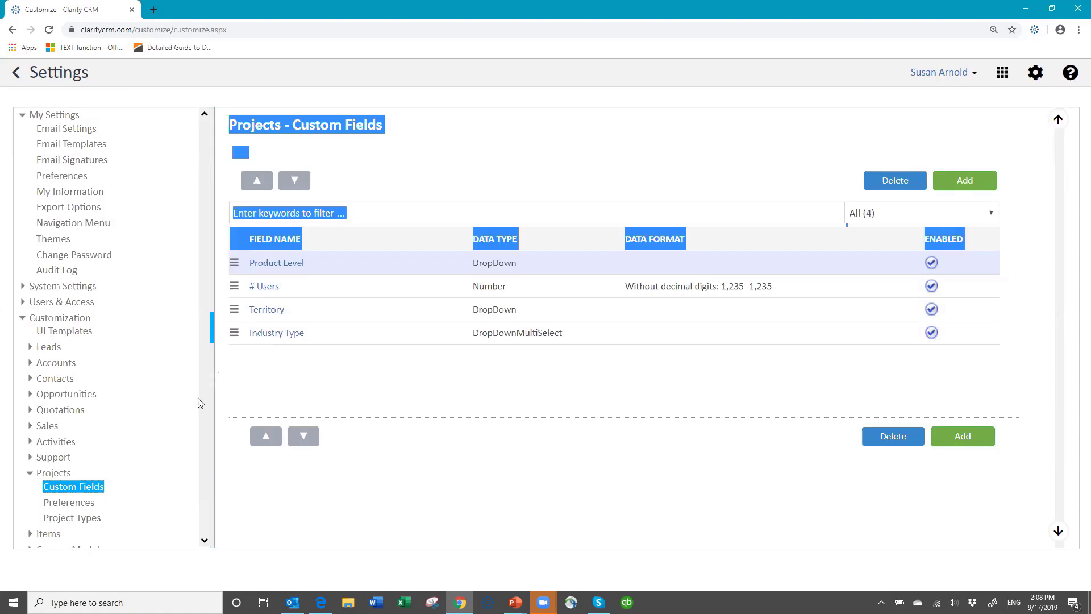
pyautogui.scroll(-2, 176, 399)
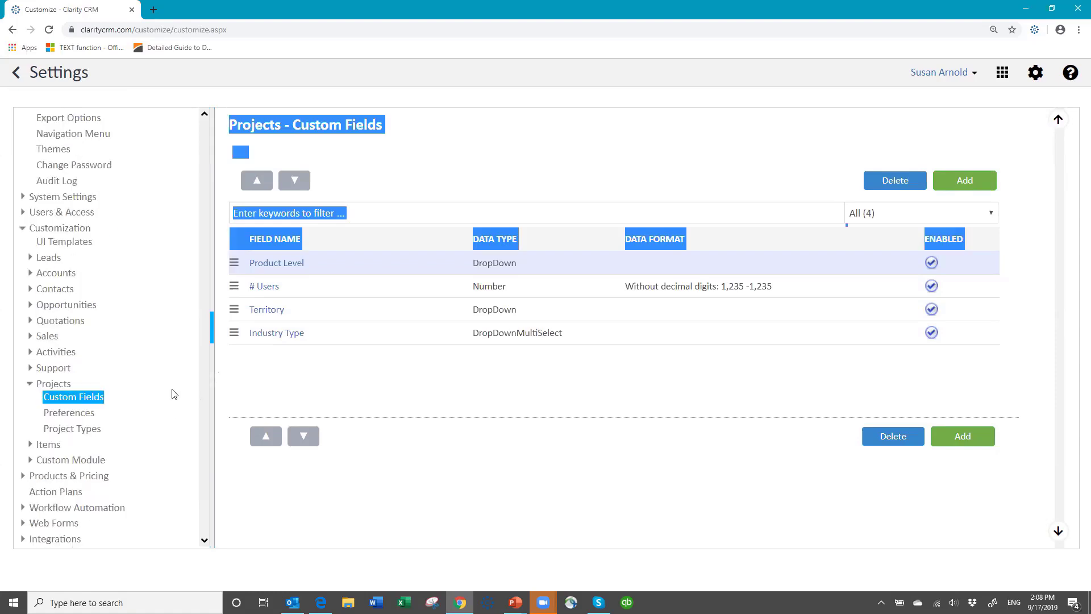
# - Look through the Projects preferences, project types and custom fields settings
pyautogui.click(70, 415)
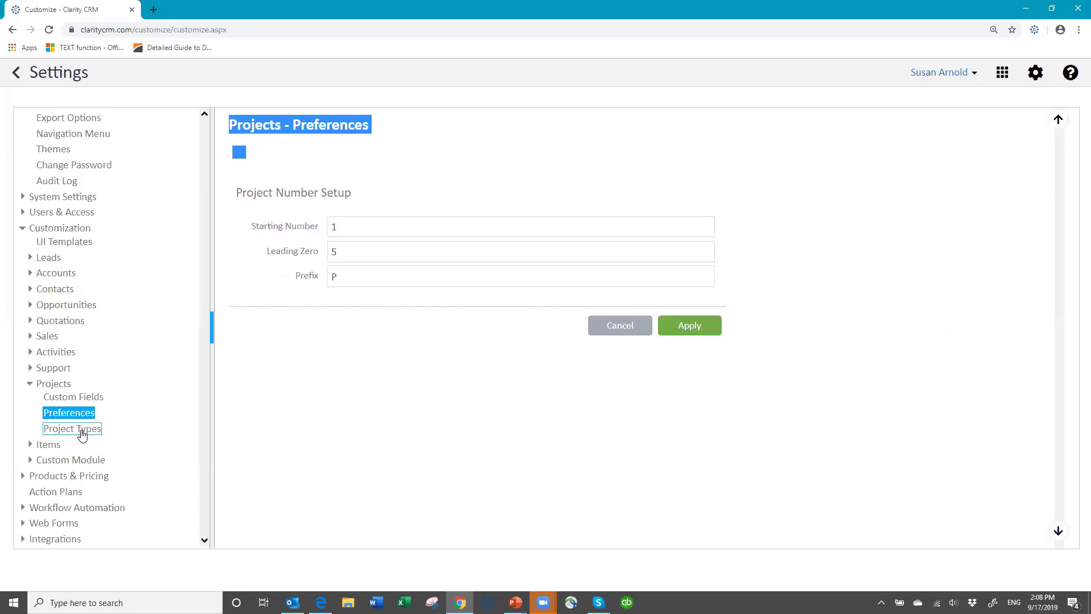
pyautogui.click(82, 433)
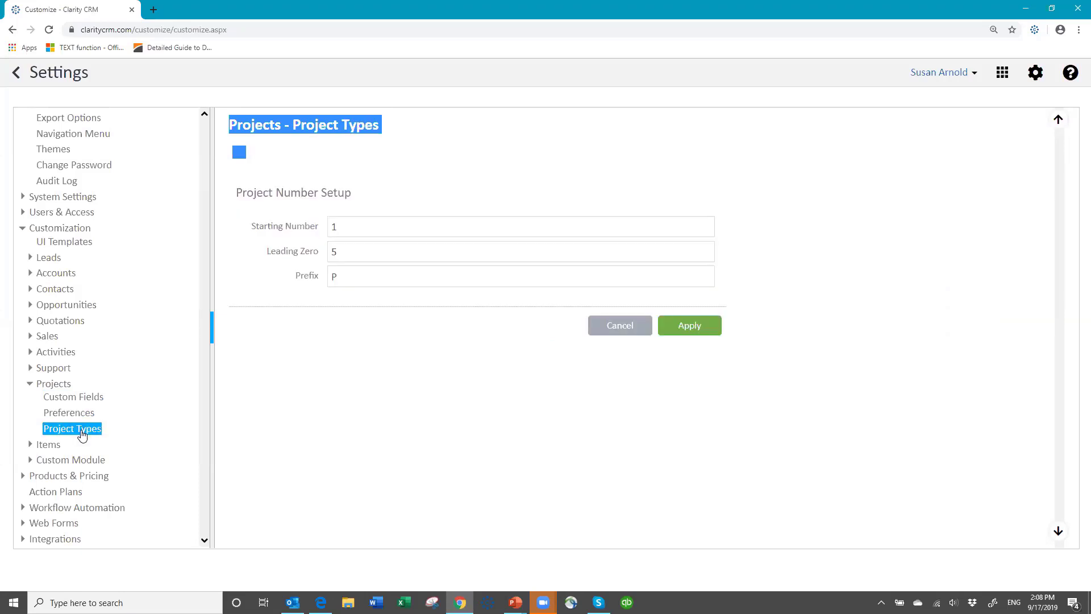
pyautogui.click(86, 400)
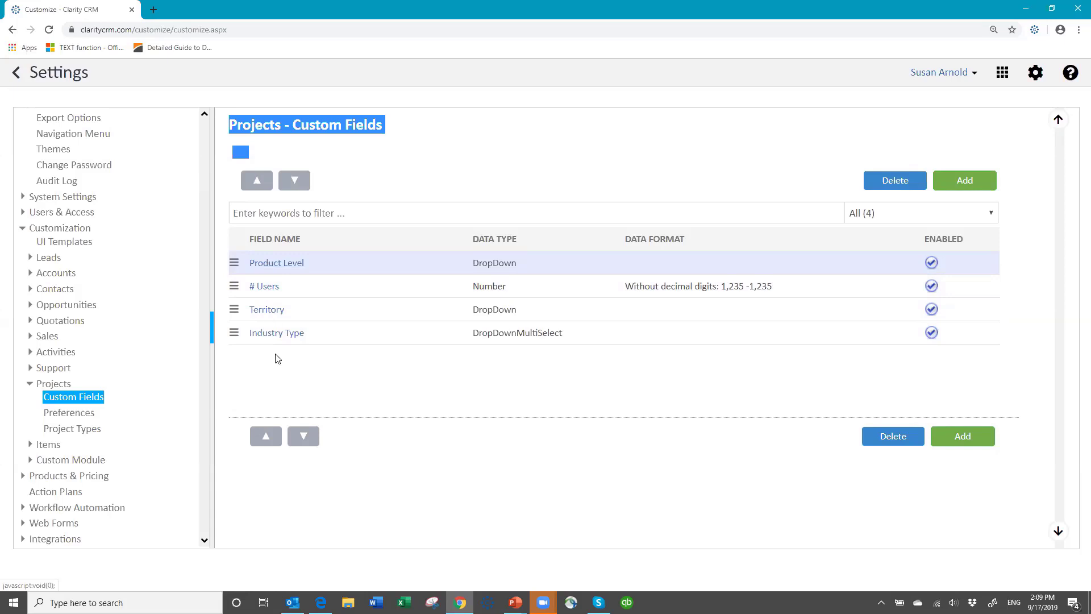
pyautogui.click(72, 425)
# - In the Projects preferences, set the project number prefix to PR and the starting number to 25, and apply the changes
pyautogui.click(73, 419)
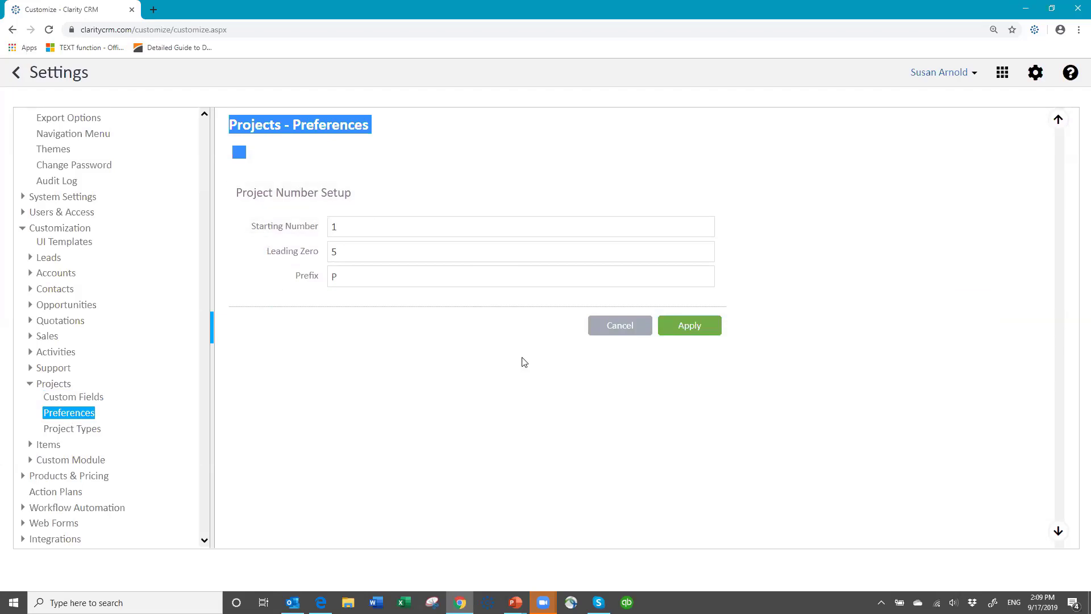
pyautogui.click(364, 193)
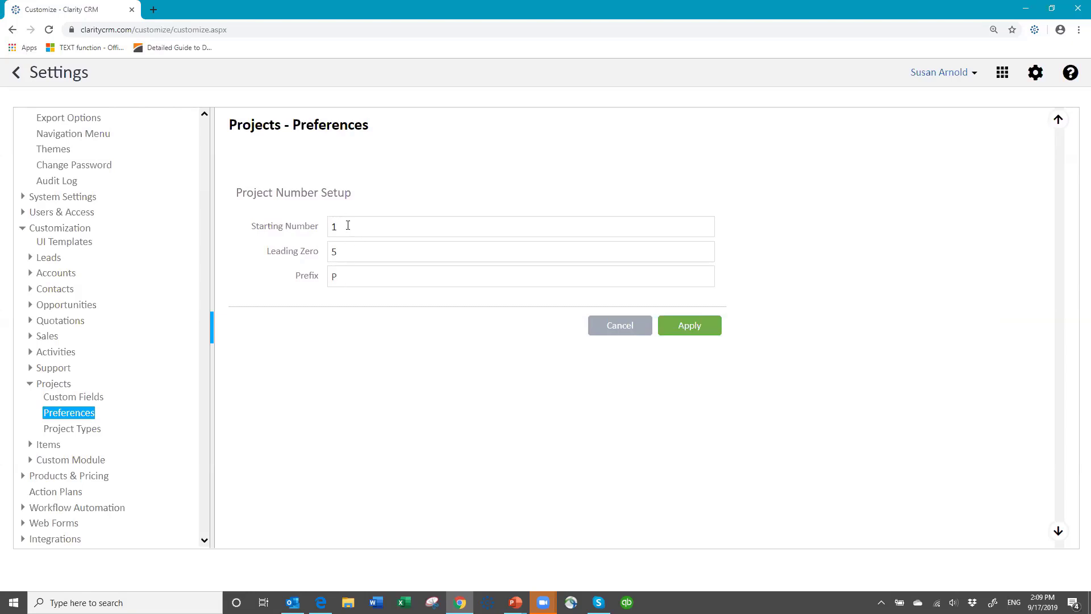
pyautogui.click(339, 277)
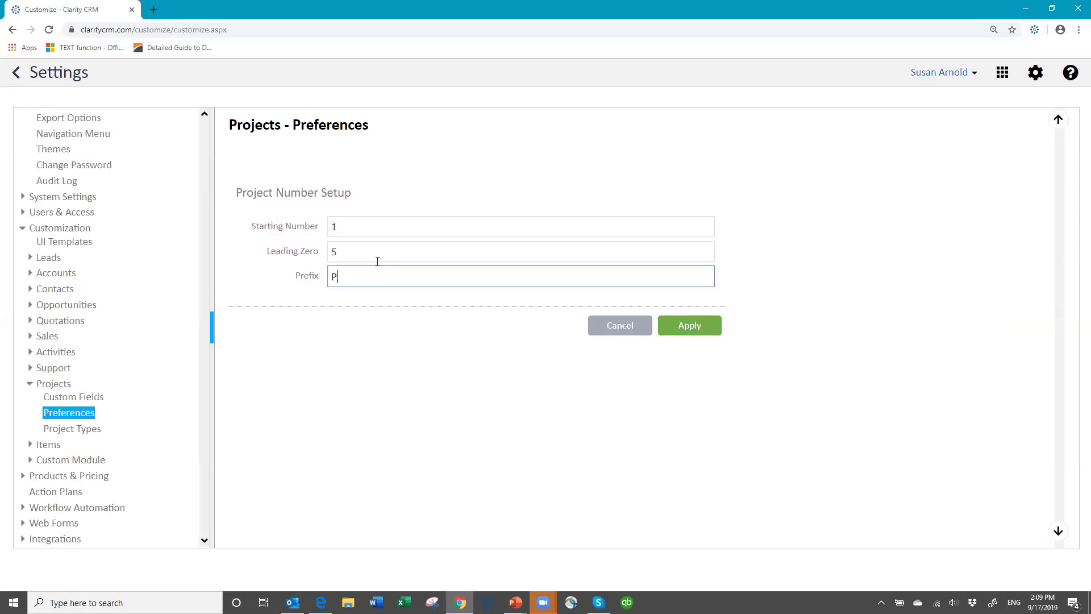
pyautogui.write('R')
pyautogui.click(347, 251)
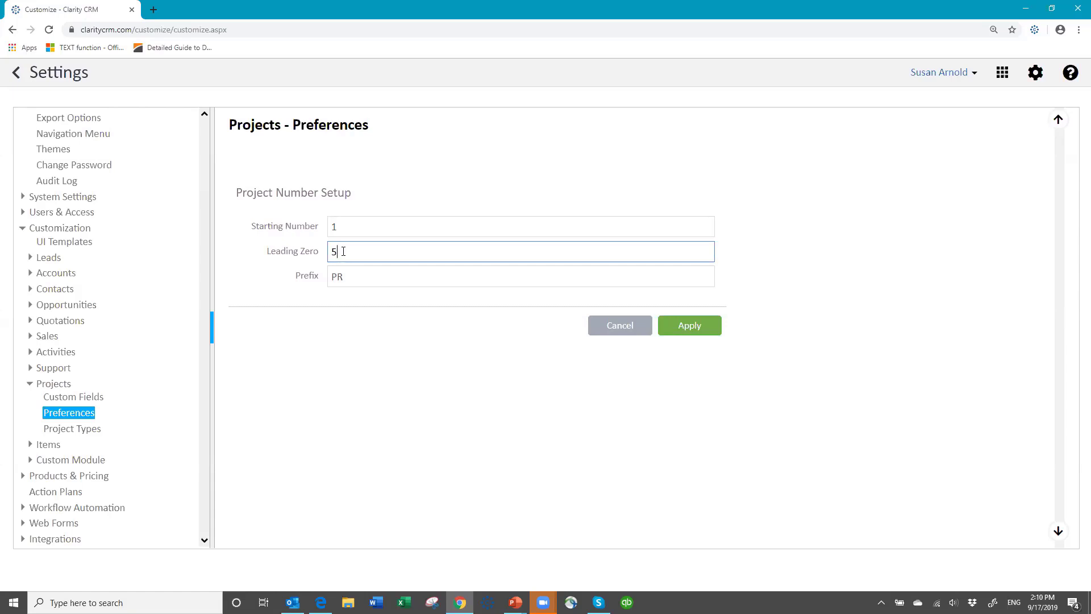
pyautogui.click(345, 224)
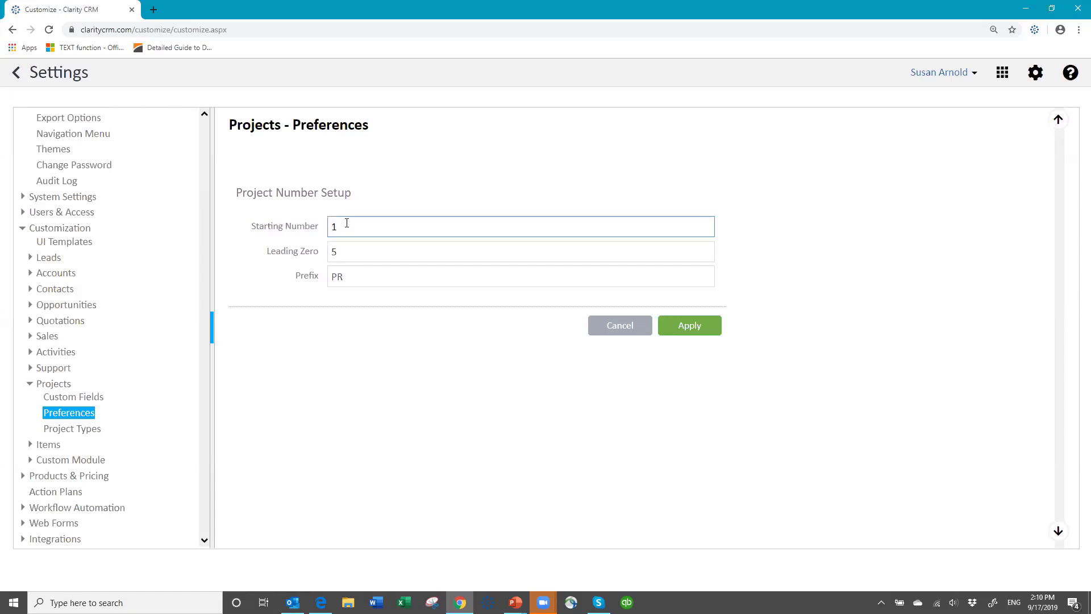
pyautogui.press('BackSpace')
pyautogui.write('25')
pyautogui.click(688, 325)
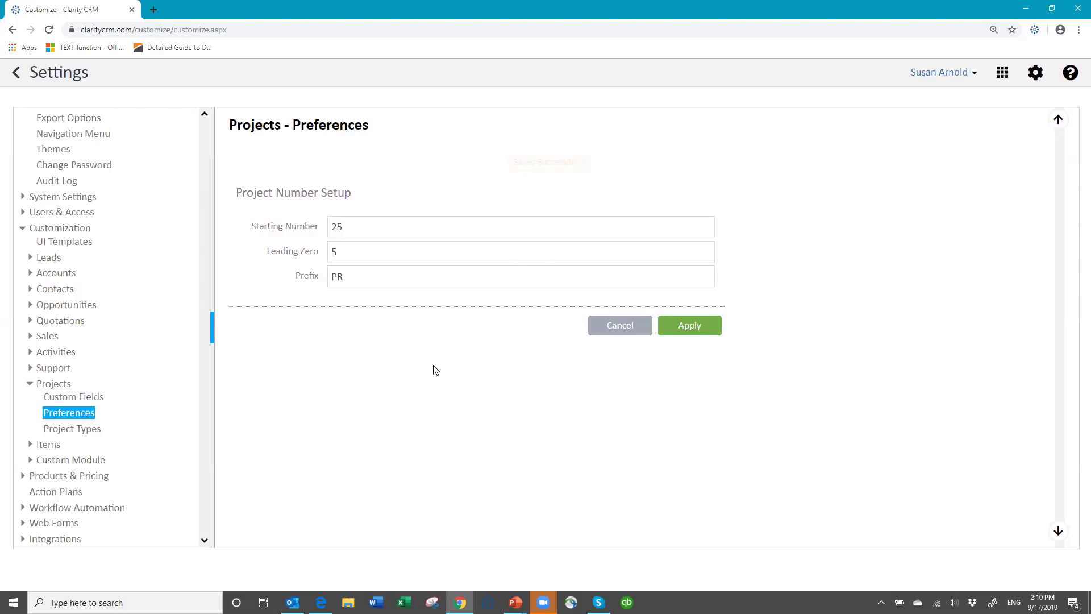
# - Start a new project type named New Onboarding with the category Customer
pyautogui.click(73, 433)
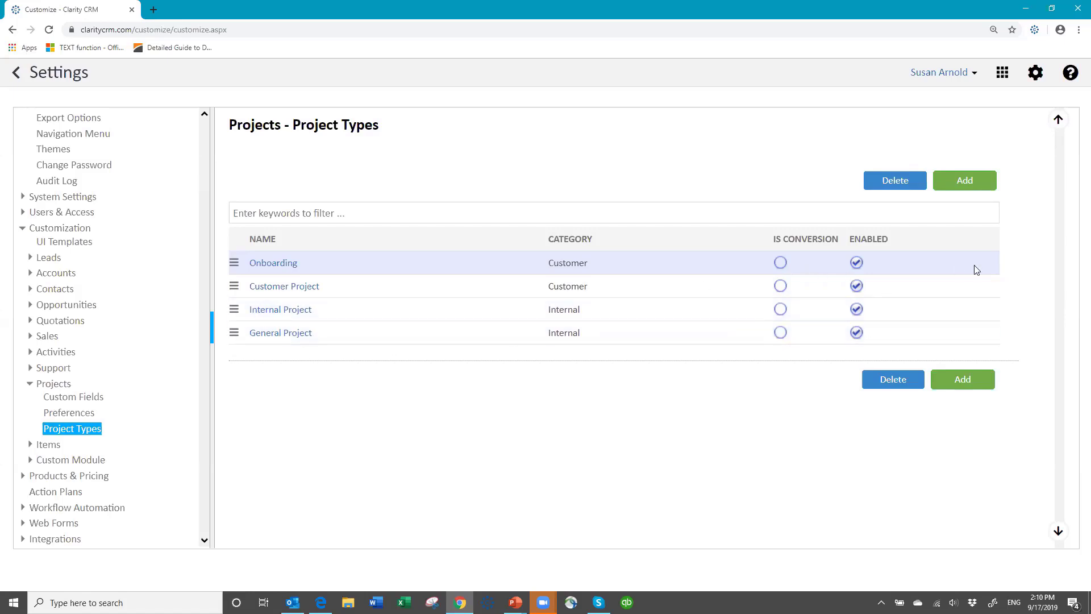
pyautogui.click(960, 183)
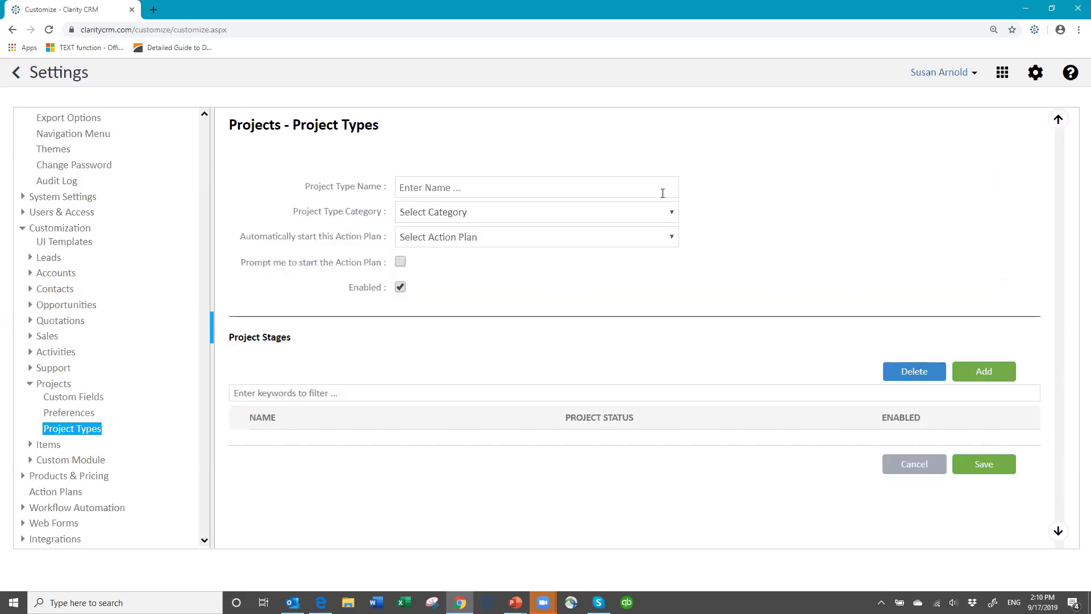
pyautogui.click(423, 189)
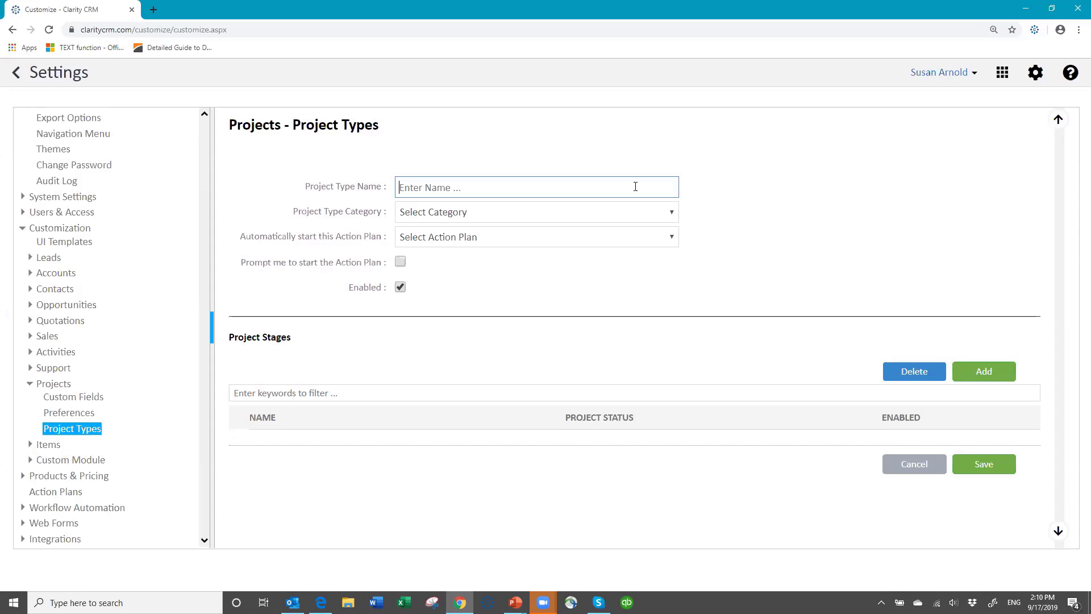
pyautogui.write('New Onboarding')
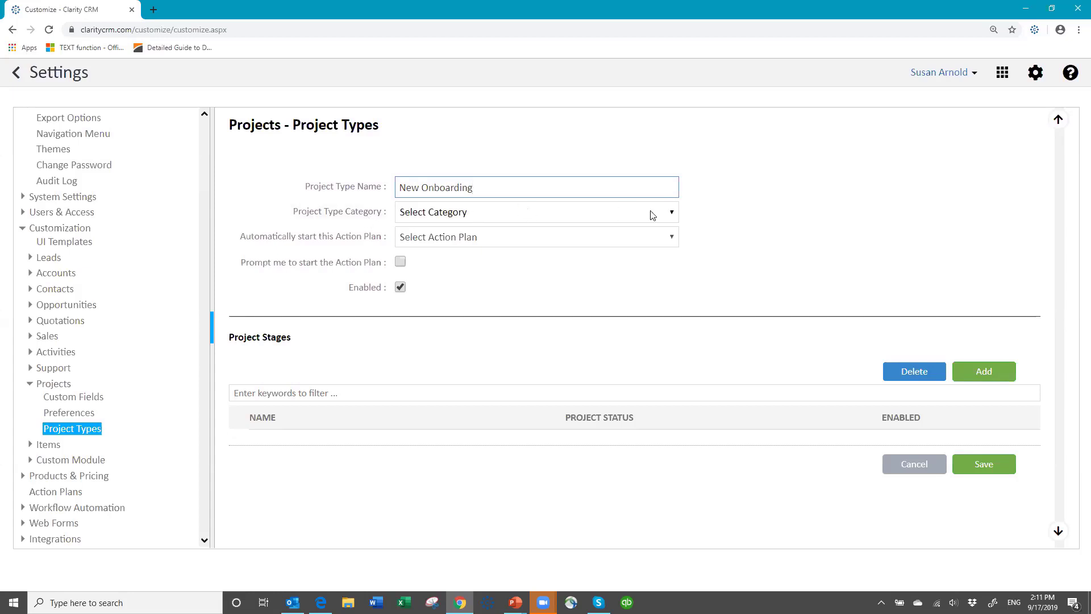
pyautogui.click(668, 208)
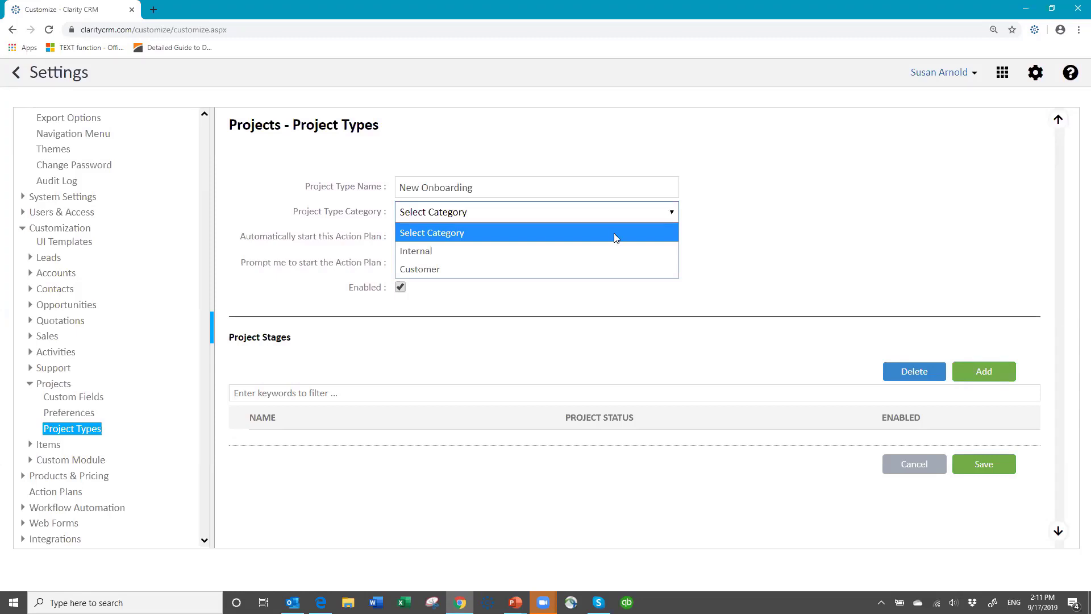
pyautogui.click(418, 269)
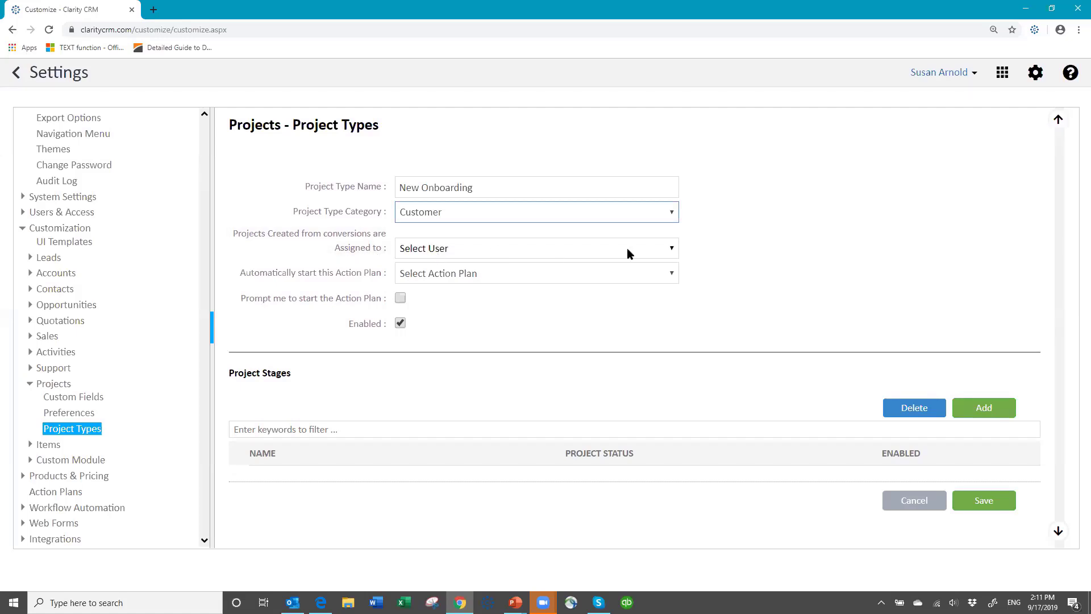
# - Assign projects created from conversions to the signed-in user and view the action plans available for automatic start
pyautogui.click(673, 250)
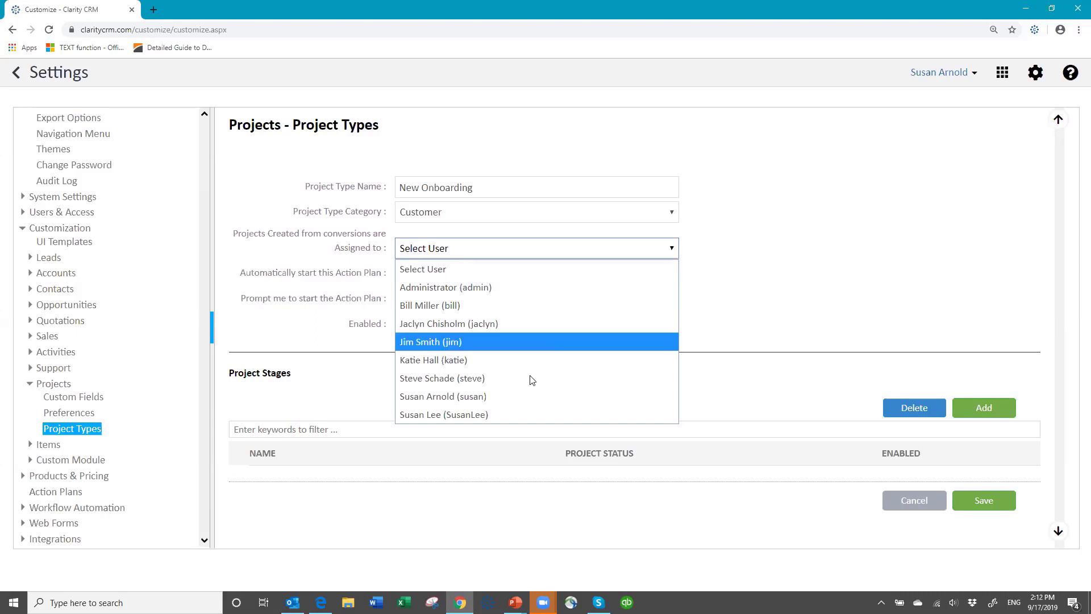
pyautogui.click(513, 396)
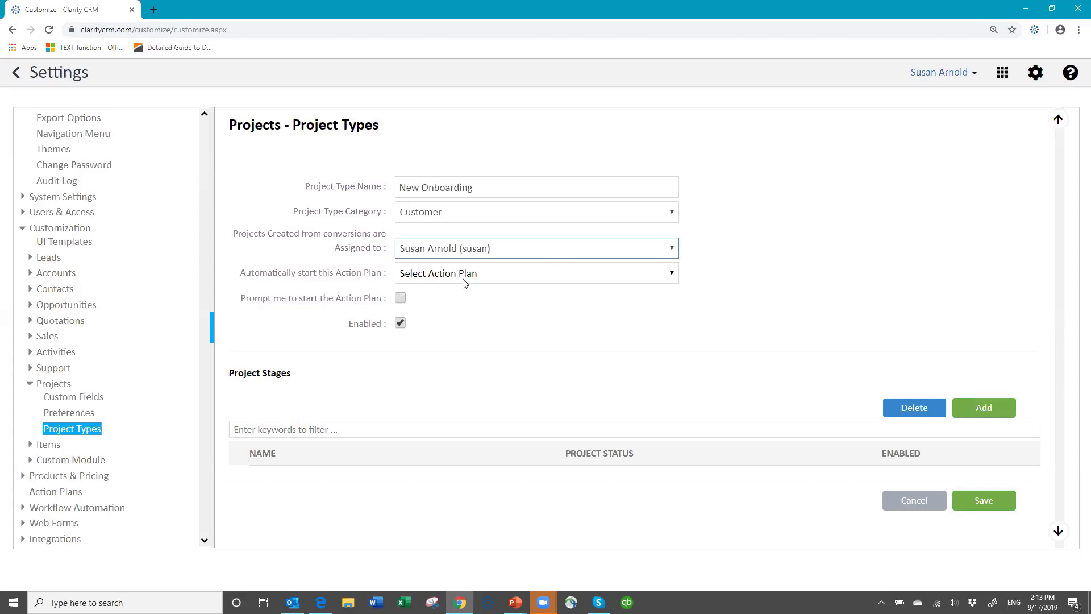
pyautogui.click(672, 277)
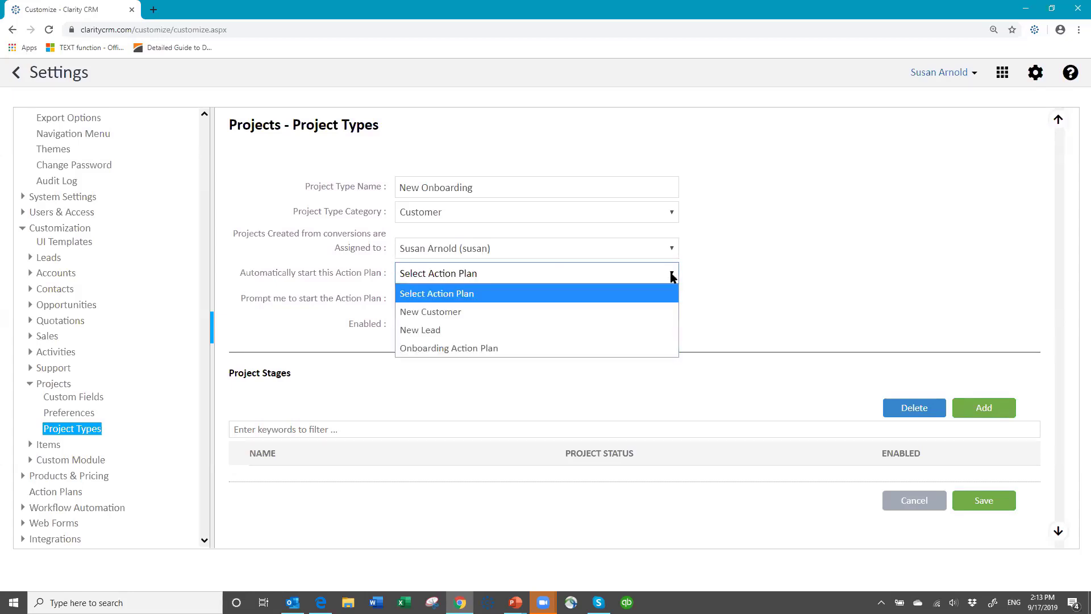
pyautogui.click(545, 276)
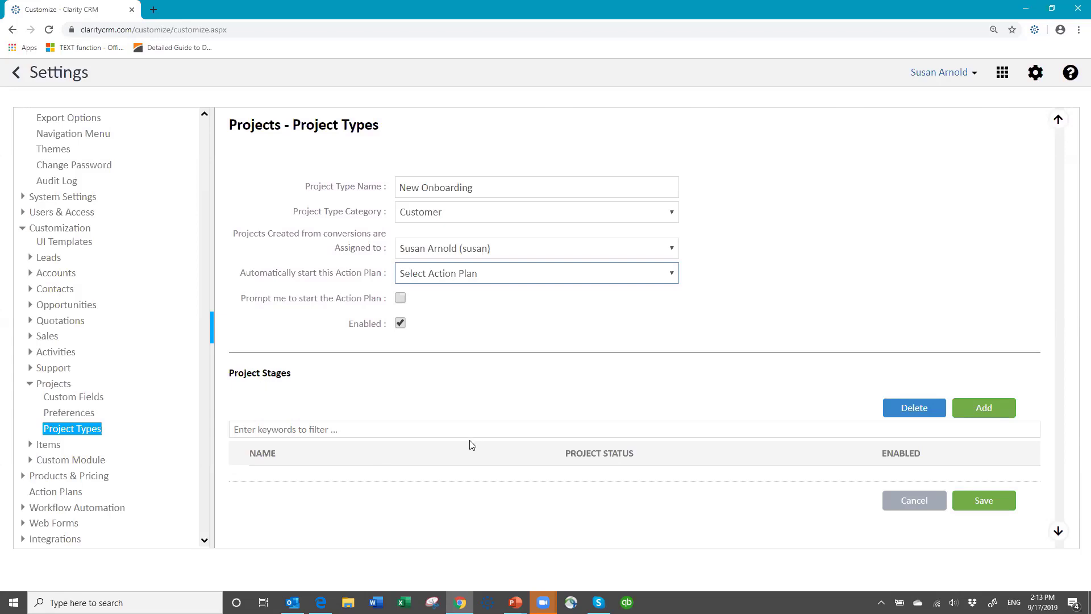
# - Add an enabled project stage named Initial Meeting with the Active project status to the New Onboarding type
pyautogui.click(985, 410)
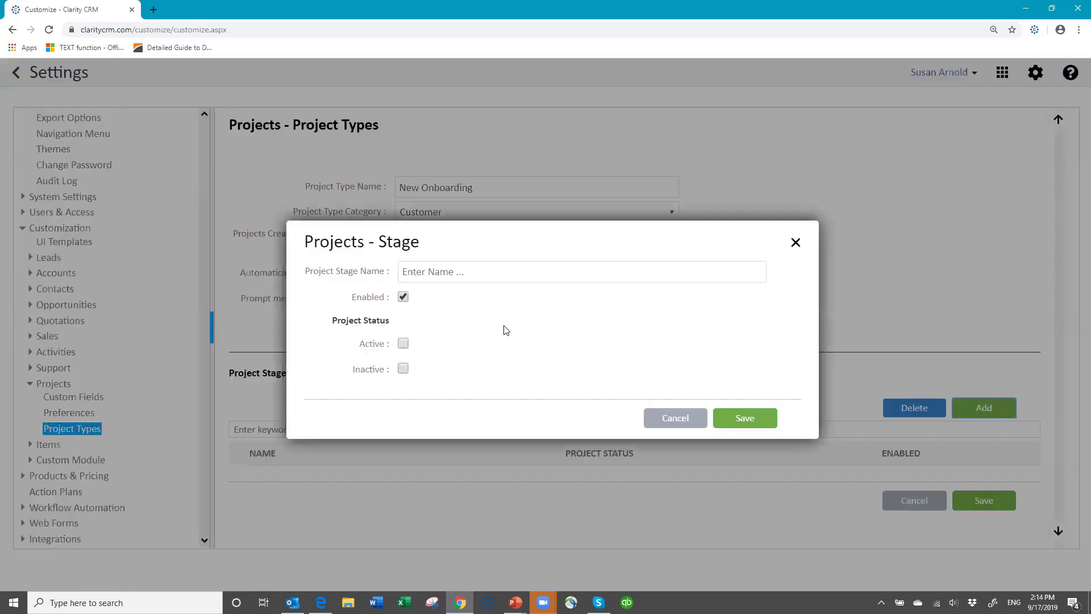
pyautogui.click(444, 270)
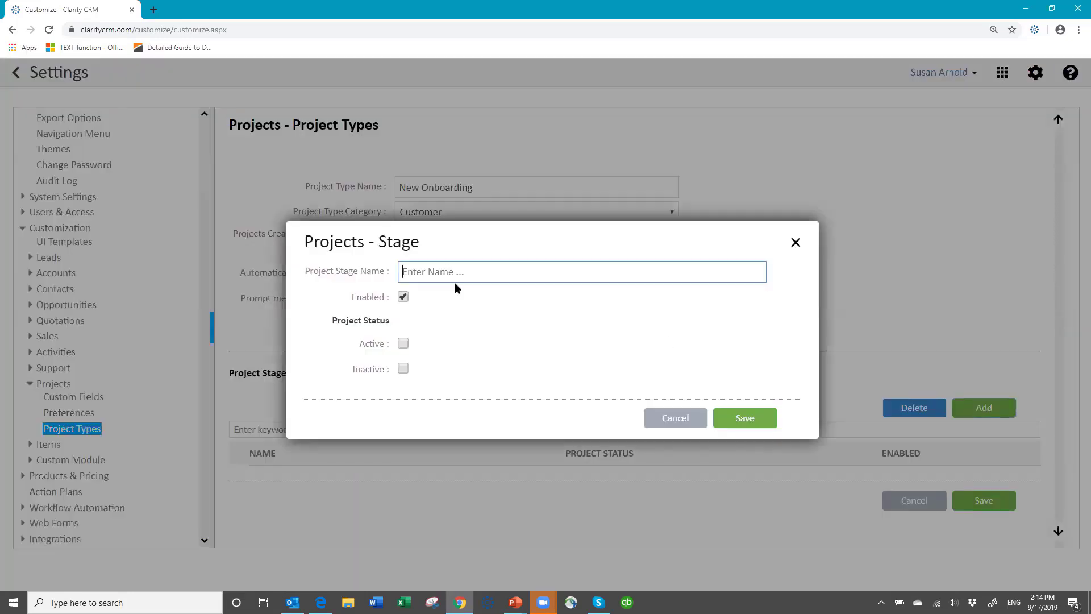
pyautogui.write('Initri')
pyautogui.click(404, 344)
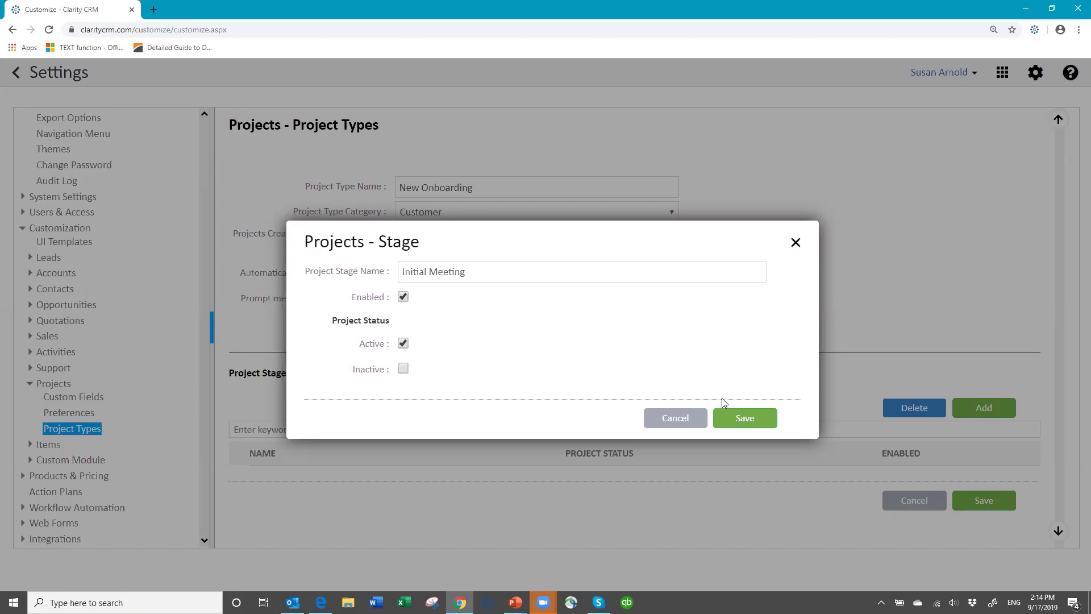
pyautogui.click(740, 419)
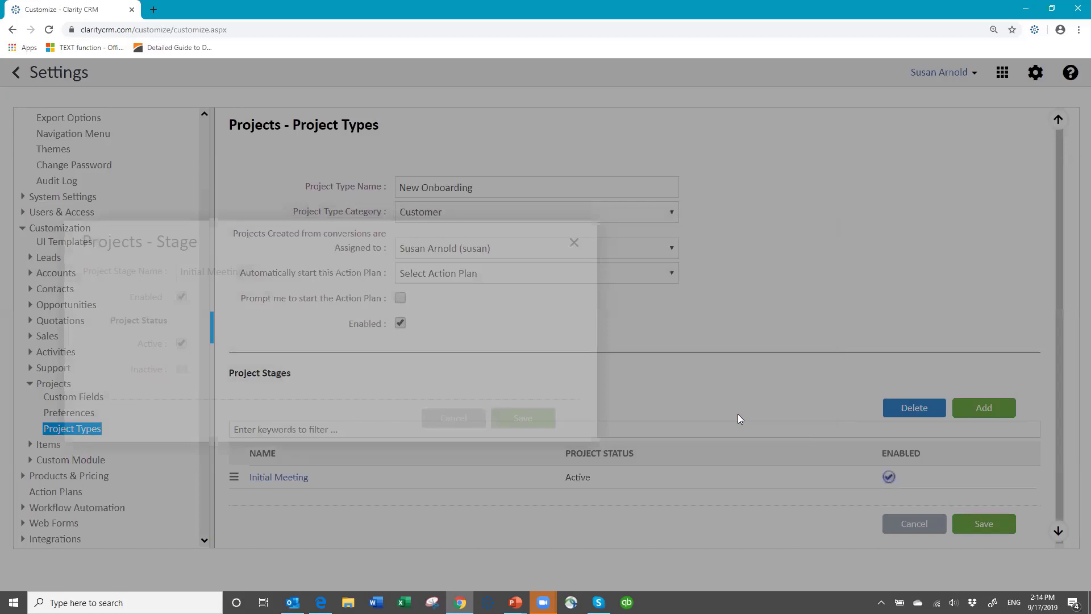
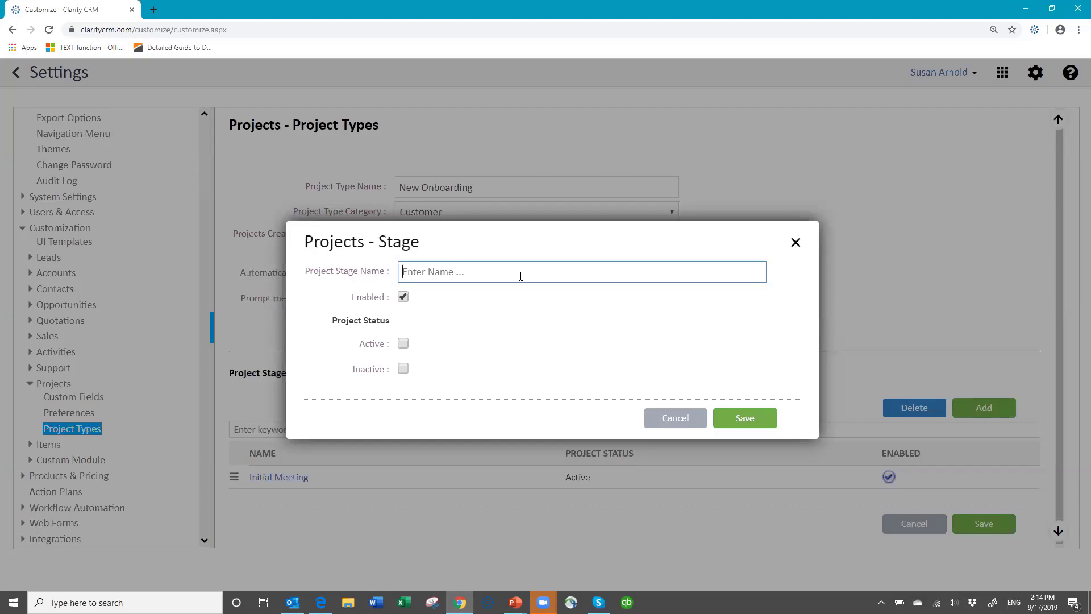
# - Add a second project stage named Customize Database with the Active status
pyautogui.write('Customize Database')
pyautogui.click(403, 344)
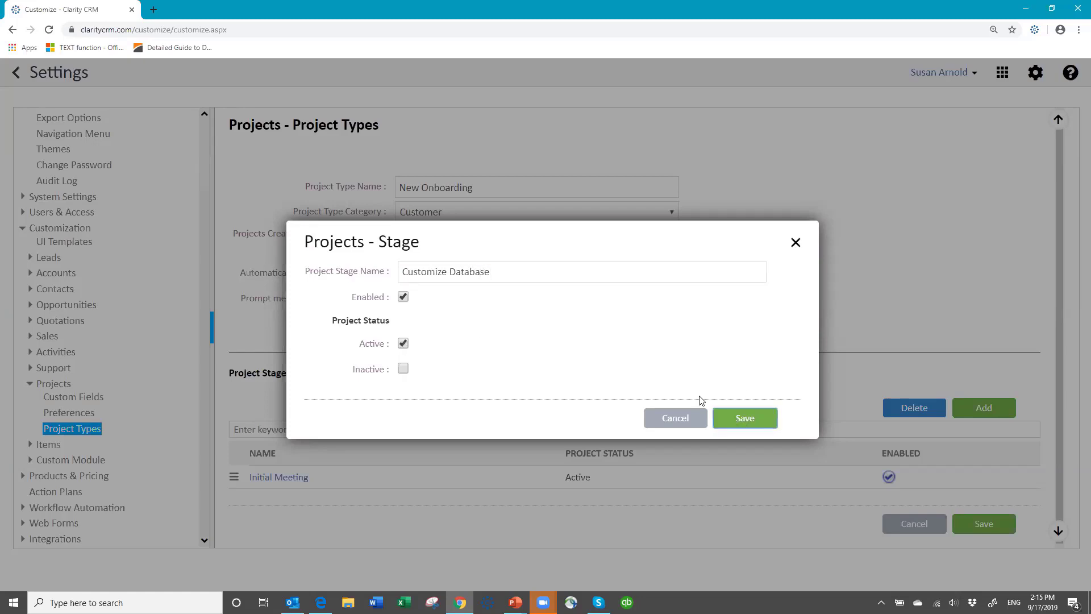
pyautogui.click(719, 416)
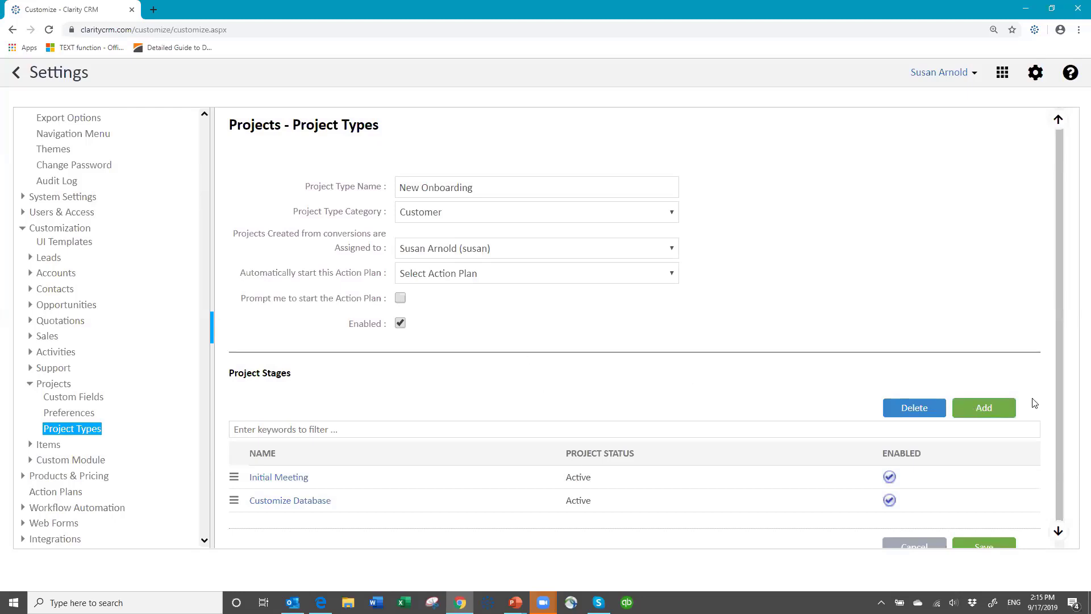
# - Add a project stage named "Data prep and import" with the Active status
pyautogui.click(965, 409)
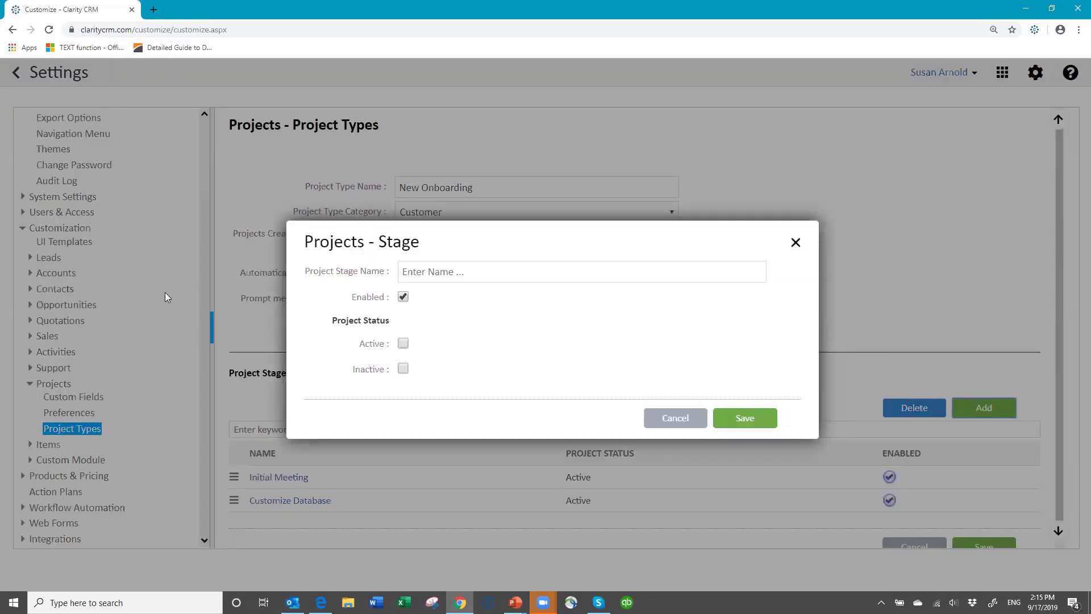
pyautogui.click(414, 265)
pyautogui.write('Data')
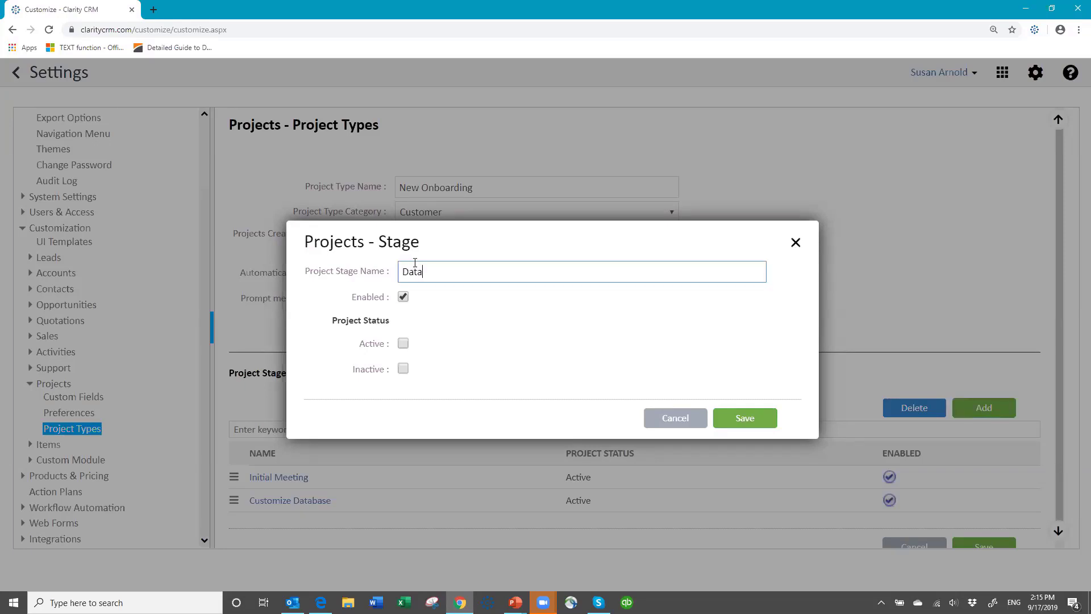
pyautogui.write(' prep')
pyautogui.write(' & import')
pyautogui.press('BackSpace')
pyautogui.press('BackSpace')
pyautogui.press('BackSpace')
pyautogui.press('BackSpace')
pyautogui.press('BackSpace')
pyautogui.press('BackSpace')
pyautogui.write('and import')
pyautogui.click(402, 343)
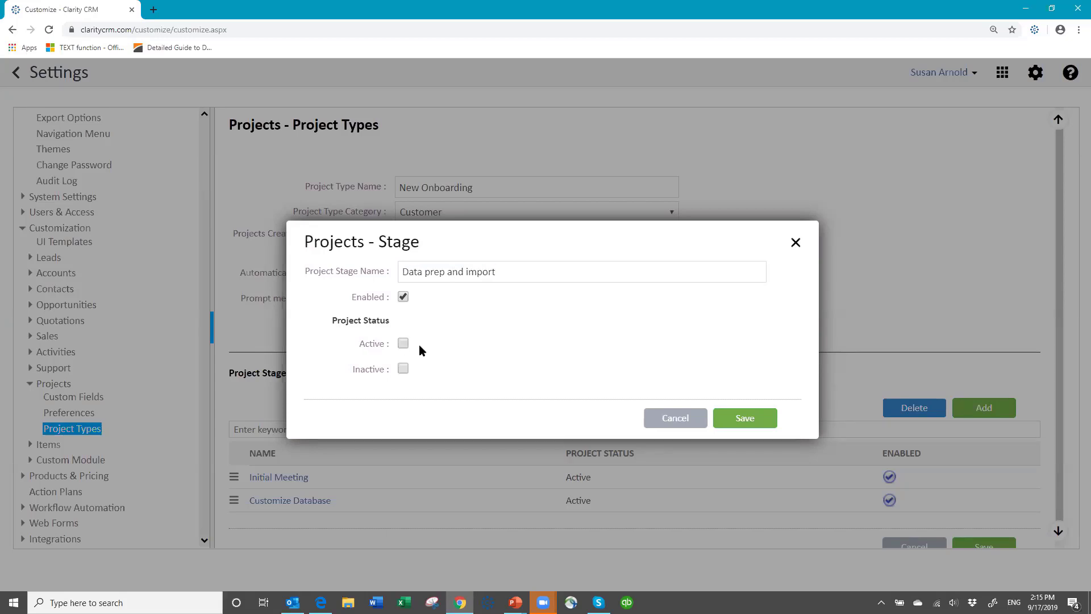
pyautogui.click(745, 421)
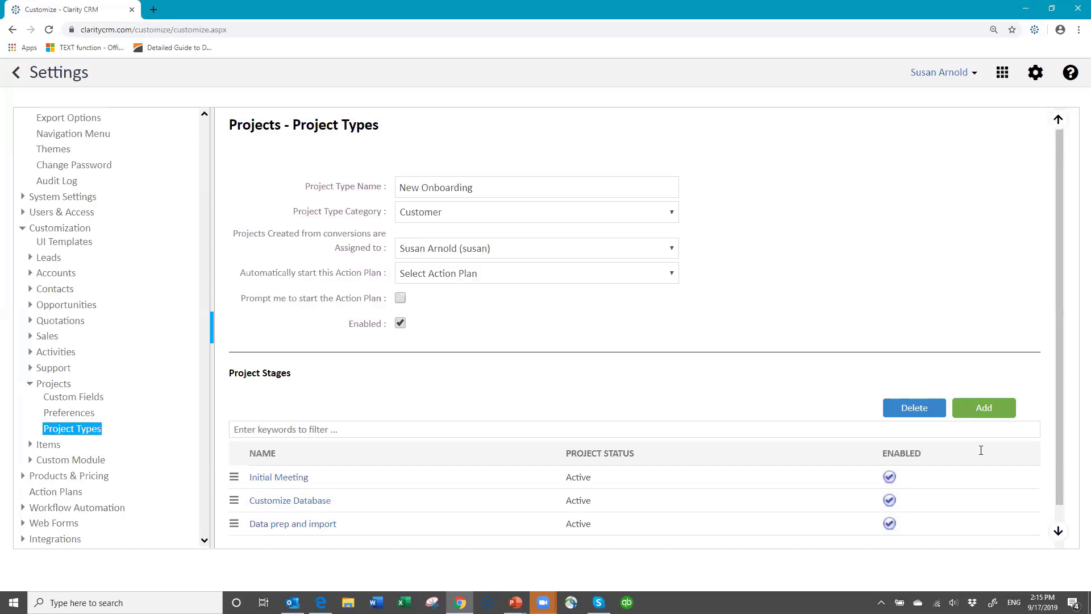
# - Add a project stage named Team Training with the Active status
pyautogui.click(982, 407)
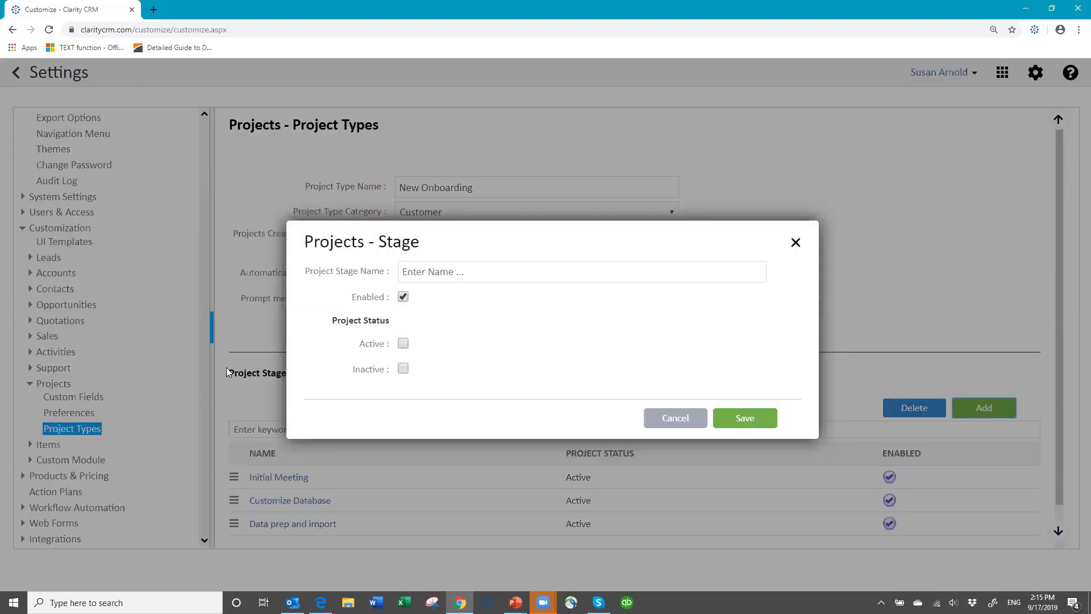
pyautogui.click(449, 274)
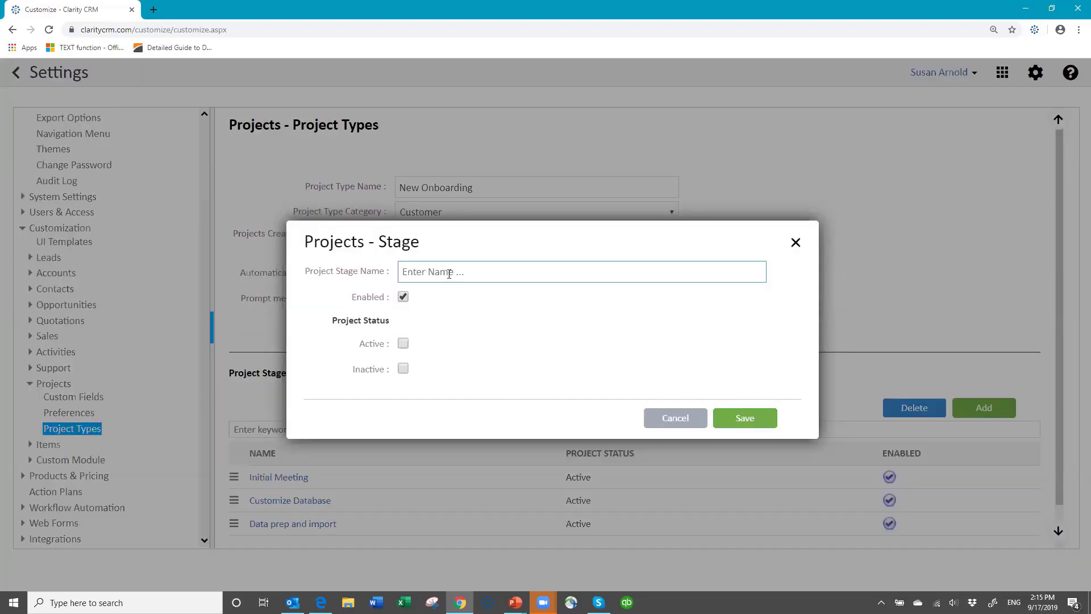
pyautogui.write('Team Training')
pyautogui.click(403, 344)
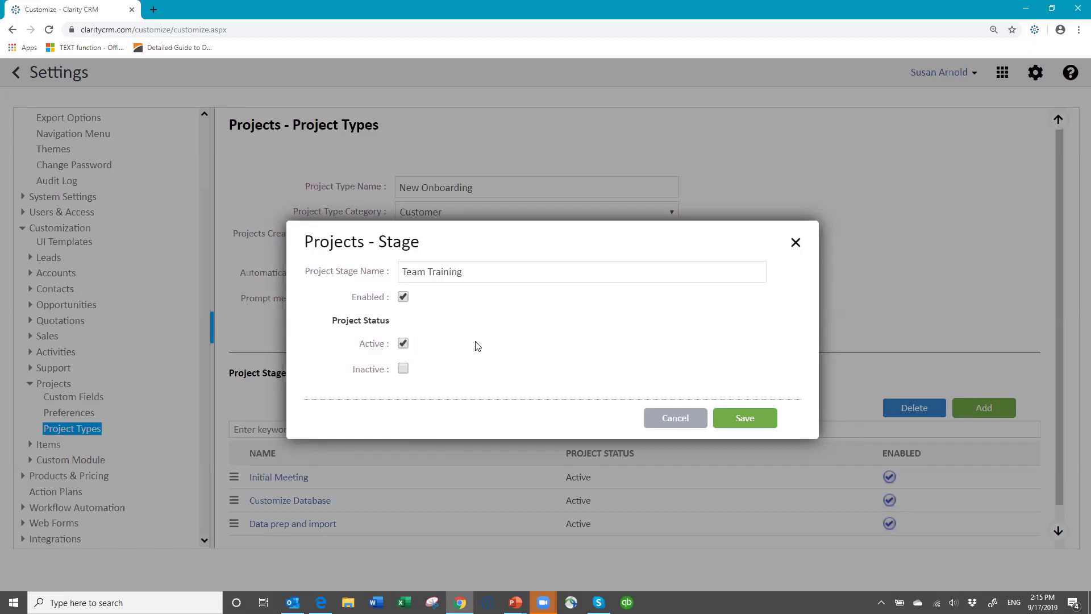
pyautogui.click(733, 418)
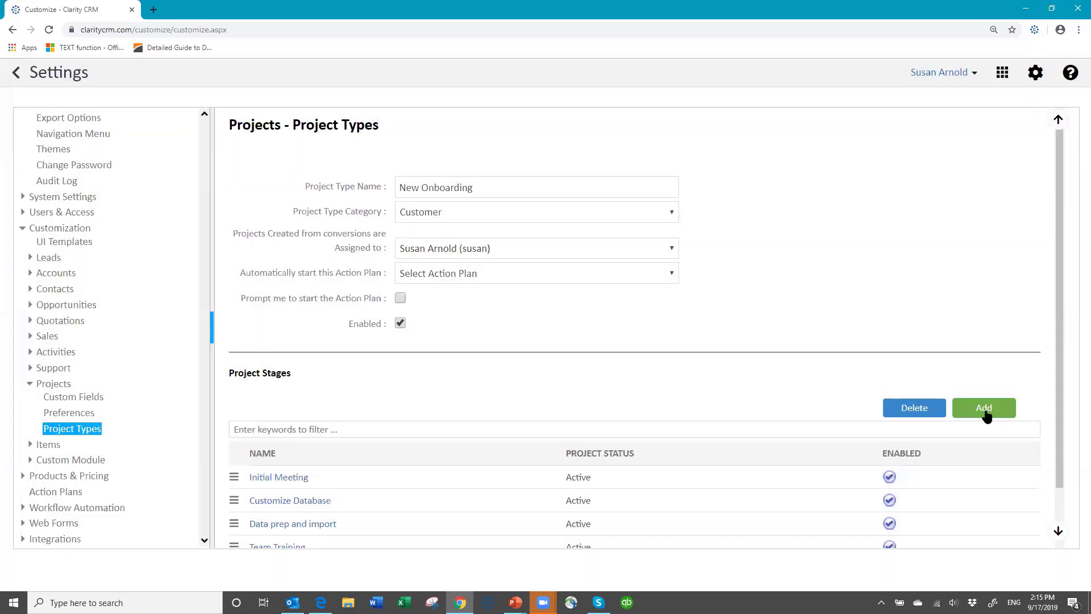
# - Add a final project stage named Transition to Support with the Inactive status
pyautogui.click(985, 410)
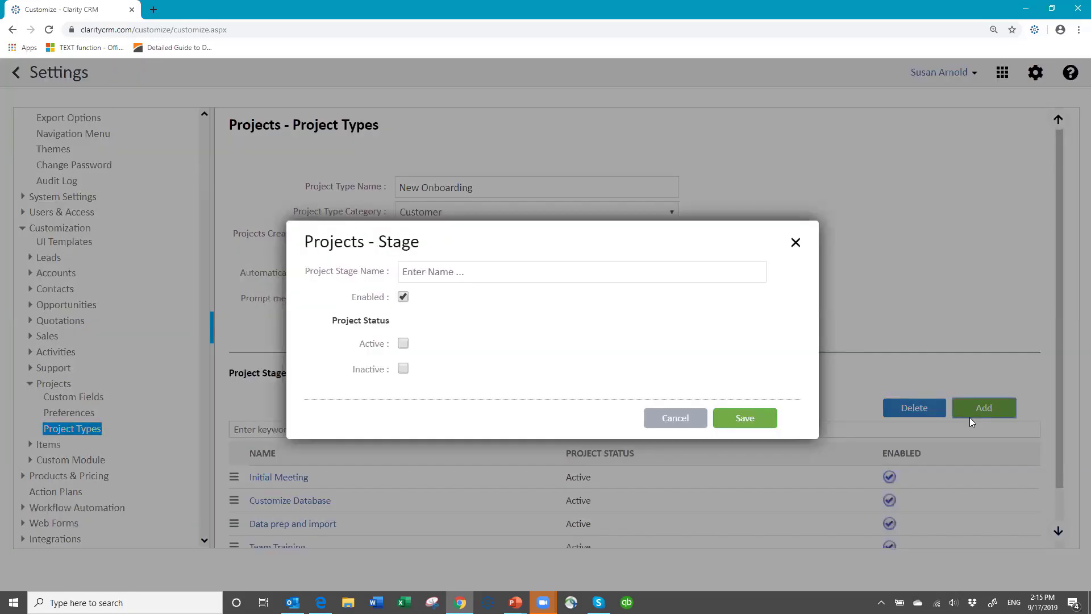
pyautogui.click(432, 268)
pyautogui.write('T')
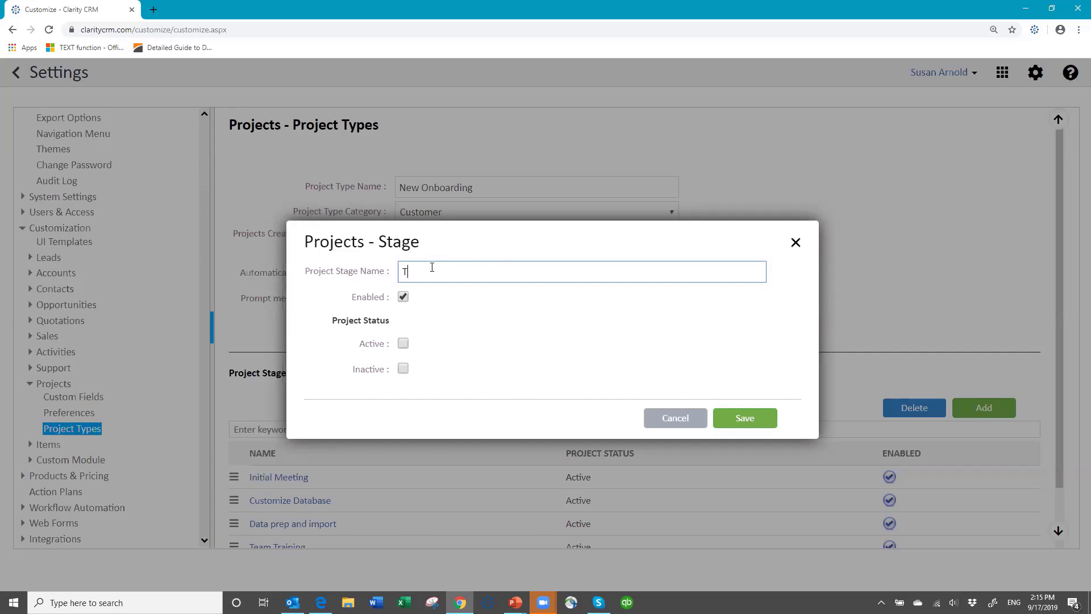
pyautogui.write('ransition to Support')
pyautogui.click(403, 369)
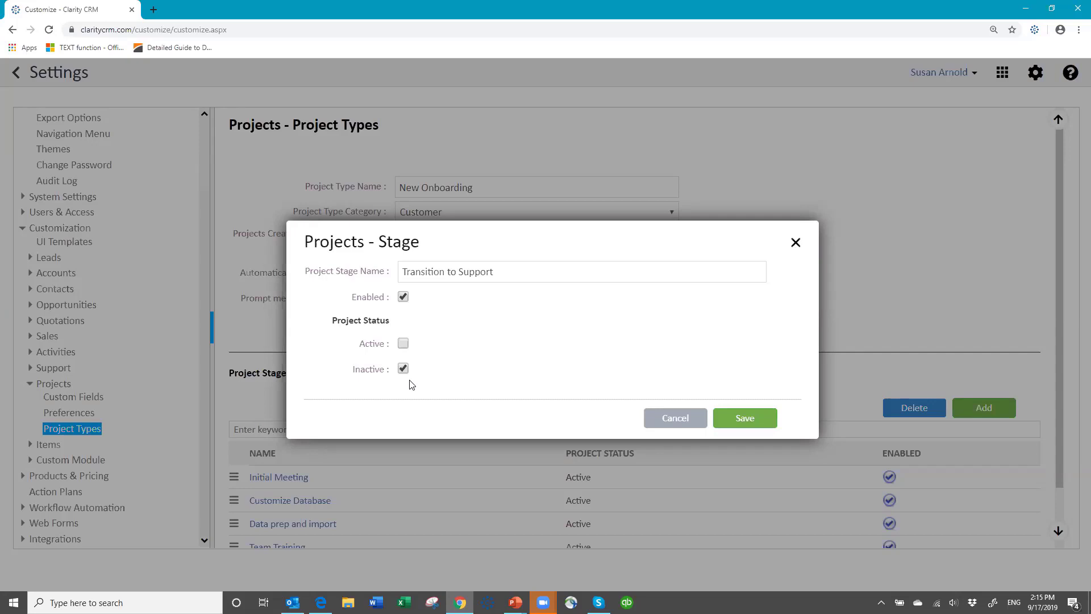
pyautogui.click(742, 418)
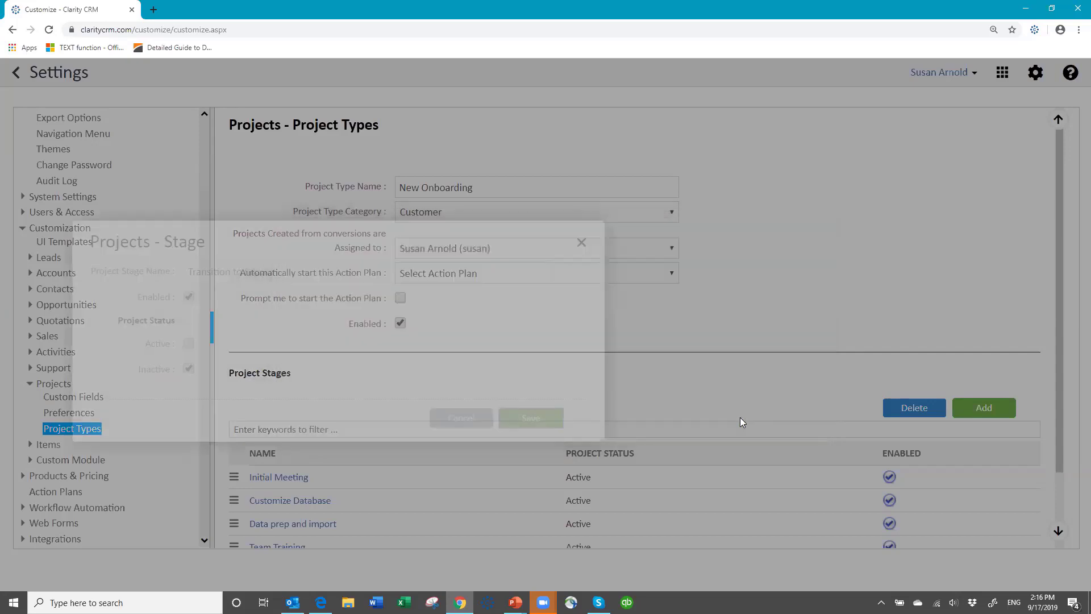
# - Review the list of project stages and save the New Onboarding project type
pyautogui.scroll(-2, 584, 433)
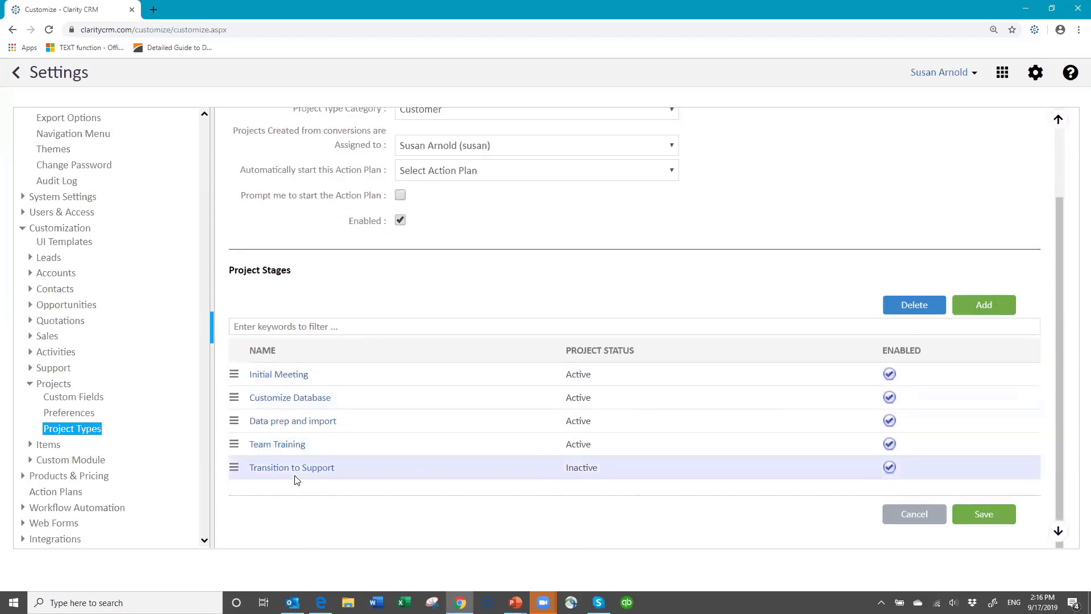
pyautogui.scroll(2, 684, 231)
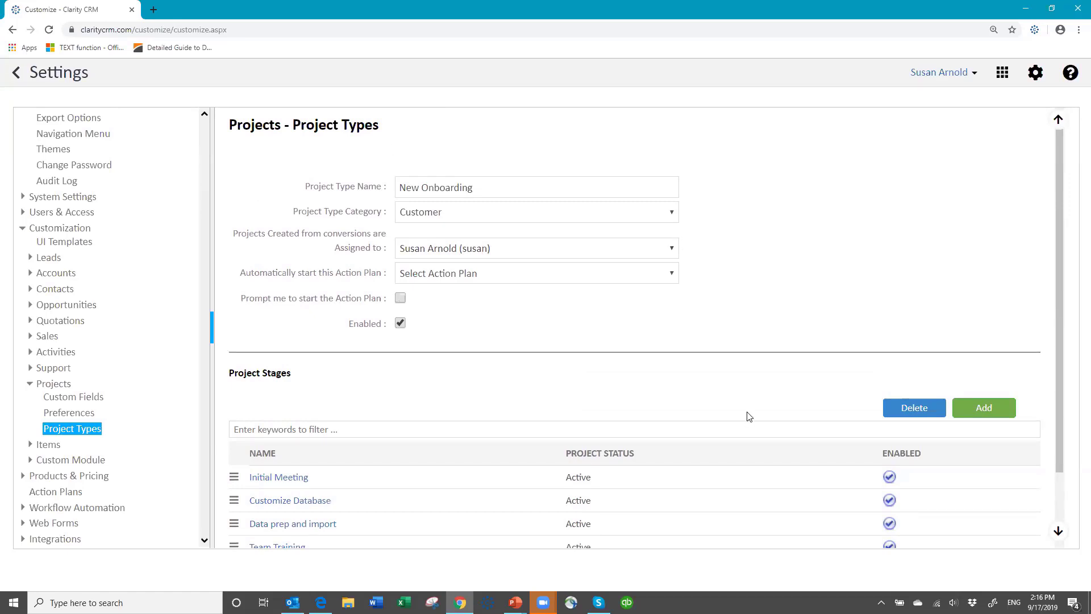
pyautogui.scroll(-2, 748, 415)
pyautogui.scroll(2, 735, 381)
pyautogui.scroll(-2, 743, 375)
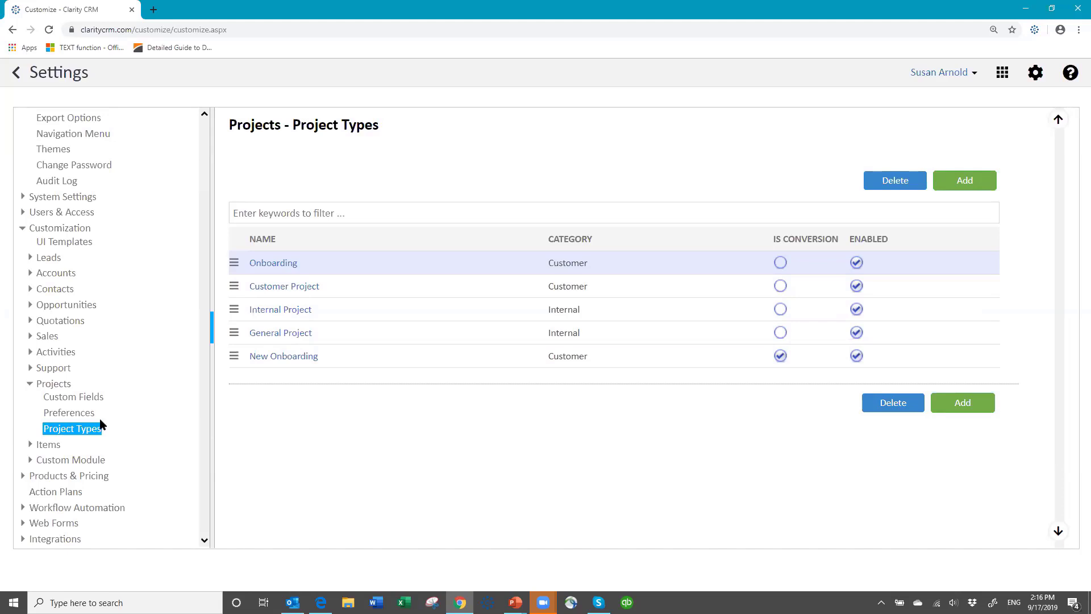
# - In the Projects custom fields, add and save an enabled field named "Database name" with the Text data type
pyautogui.click(57, 445)
pyautogui.click(64, 397)
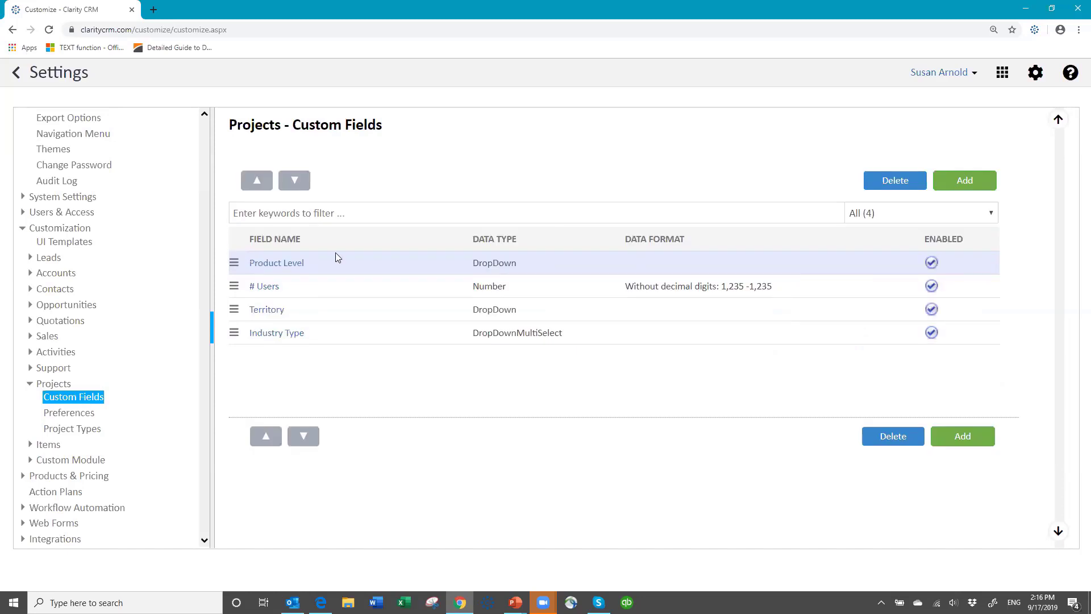
pyautogui.click(338, 340)
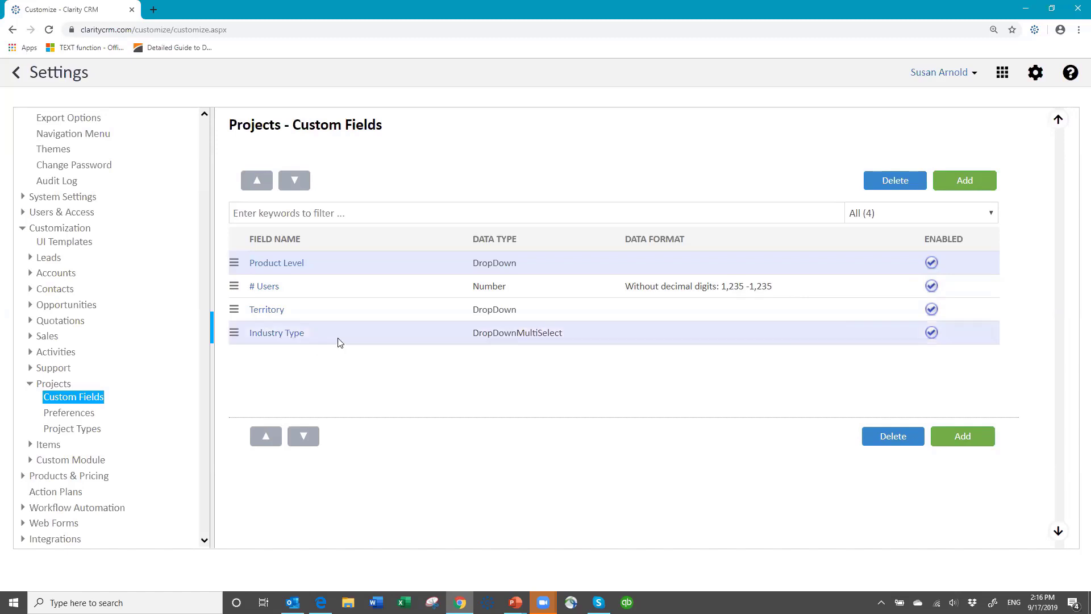
pyautogui.click(953, 180)
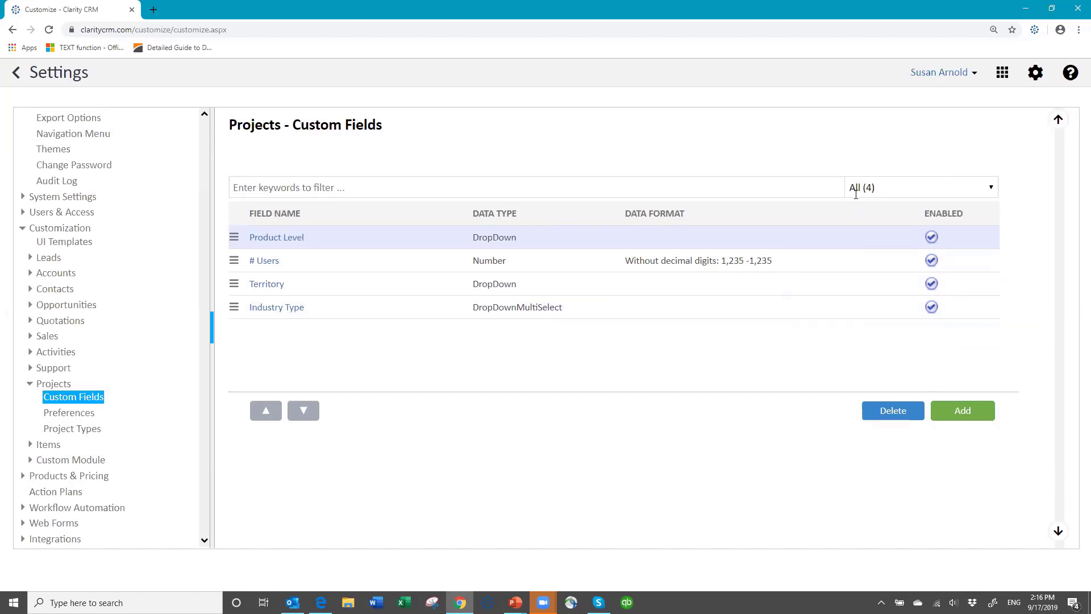
pyautogui.click(485, 194)
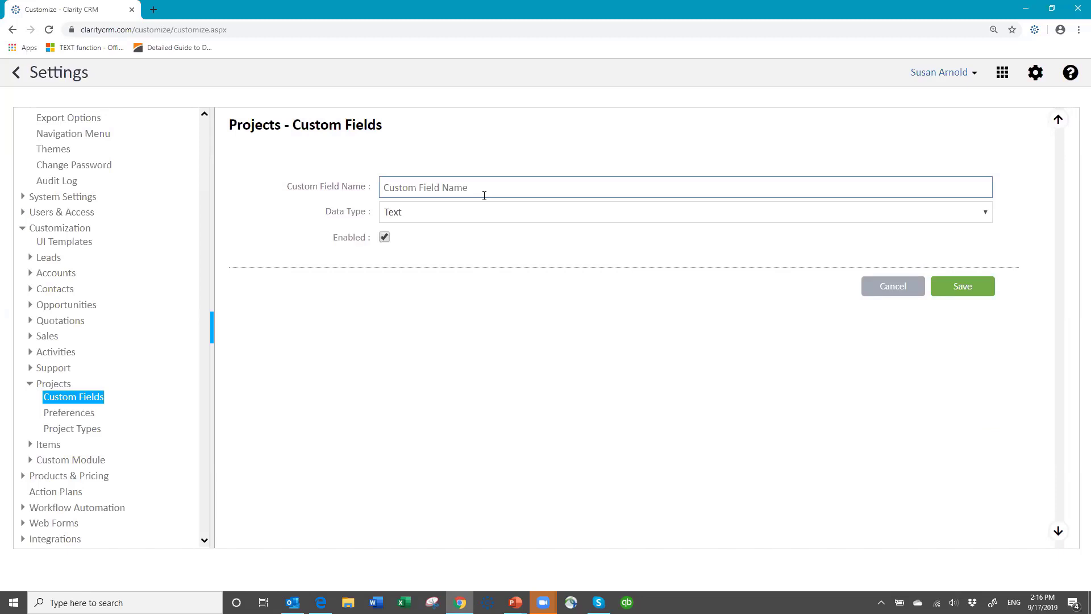
pyautogui.write('Database name')
pyautogui.click(961, 290)
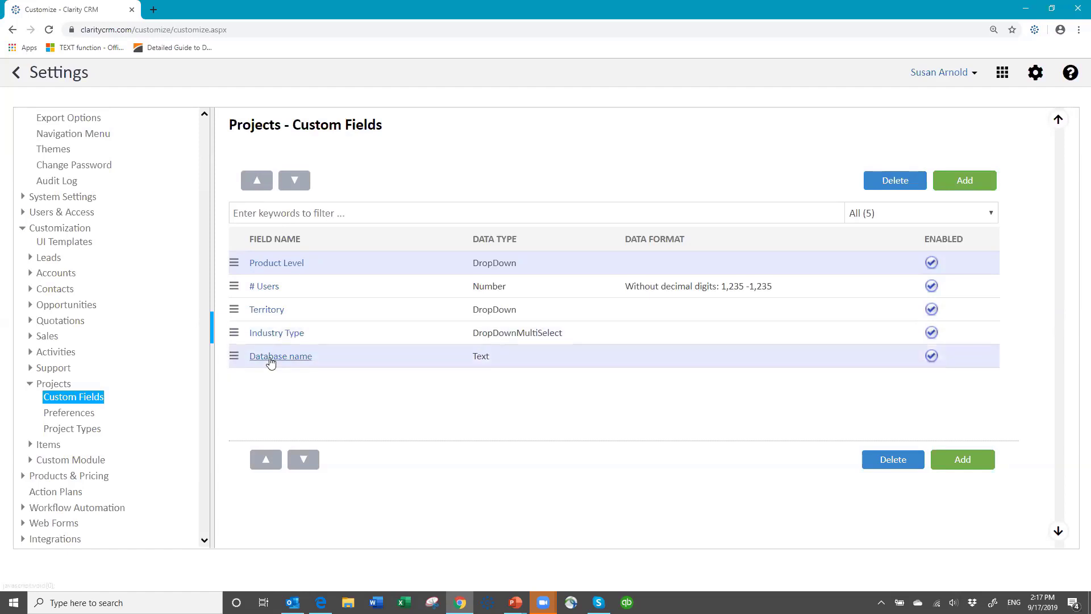
# - Open the Projects (Customer) UI template and load the (Base Template) profile for editing
pyautogui.click(67, 242)
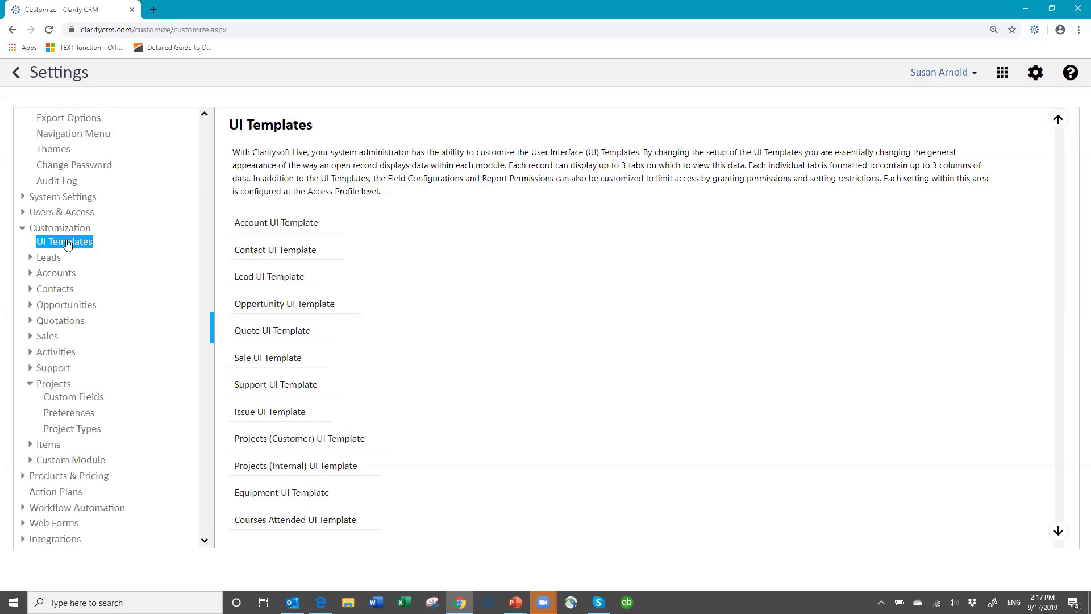
pyautogui.click(255, 223)
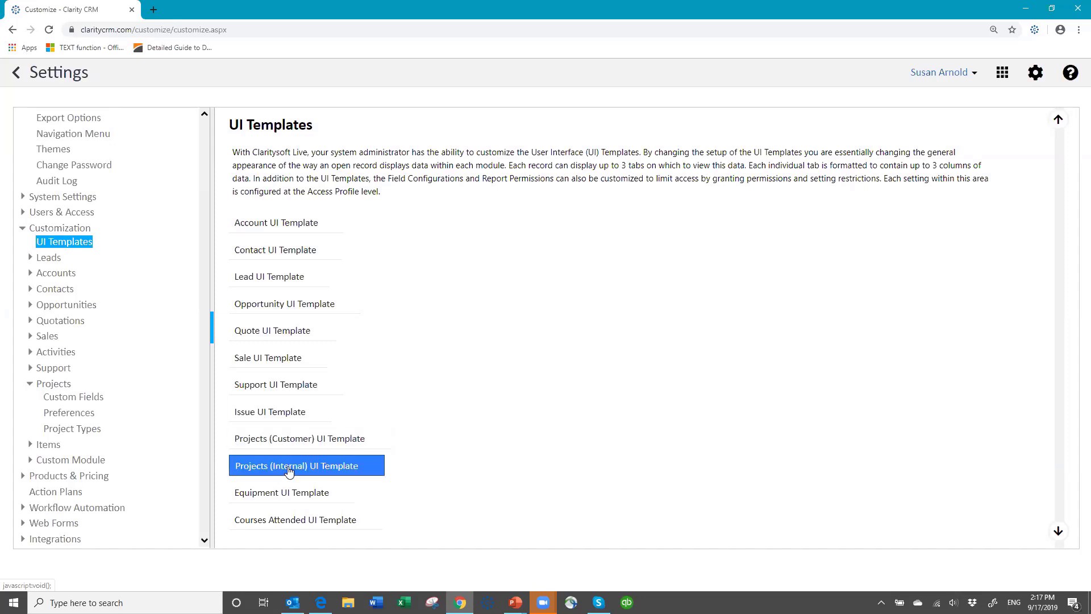
pyautogui.click(298, 440)
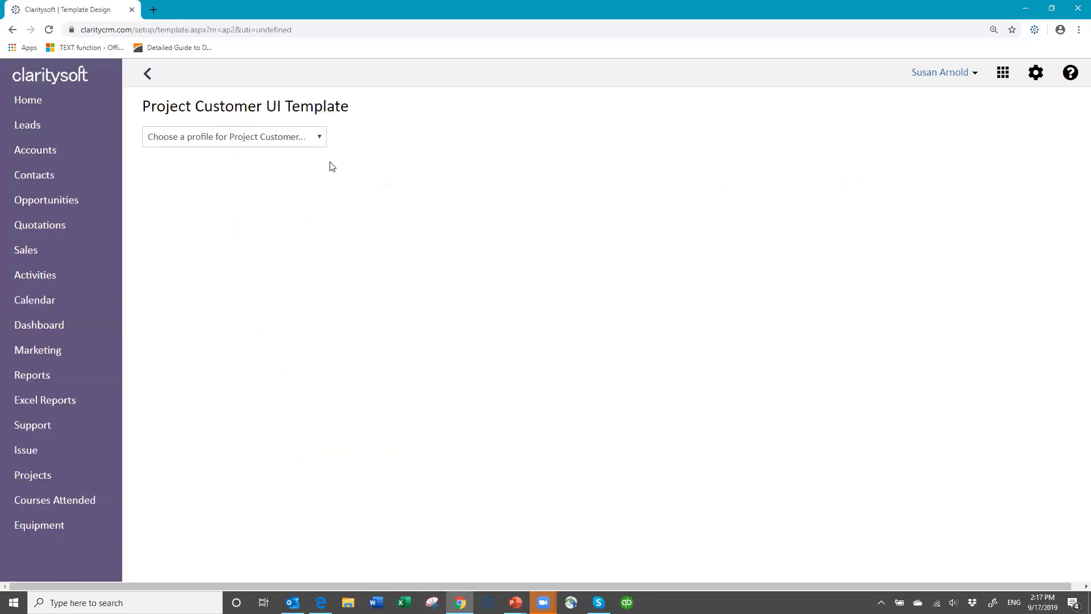
pyautogui.click(321, 140)
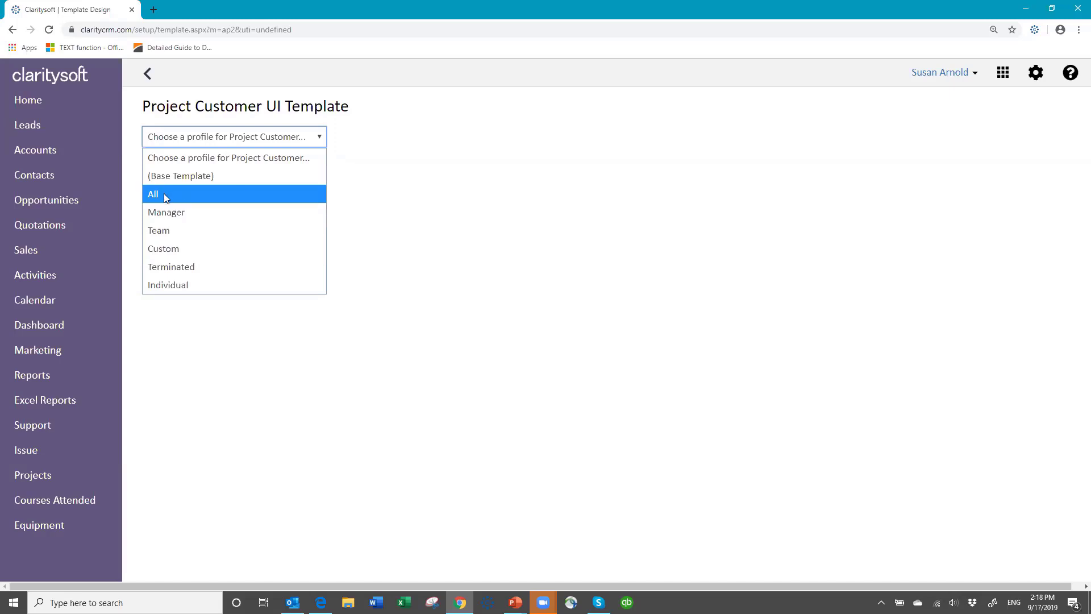
pyautogui.click(200, 176)
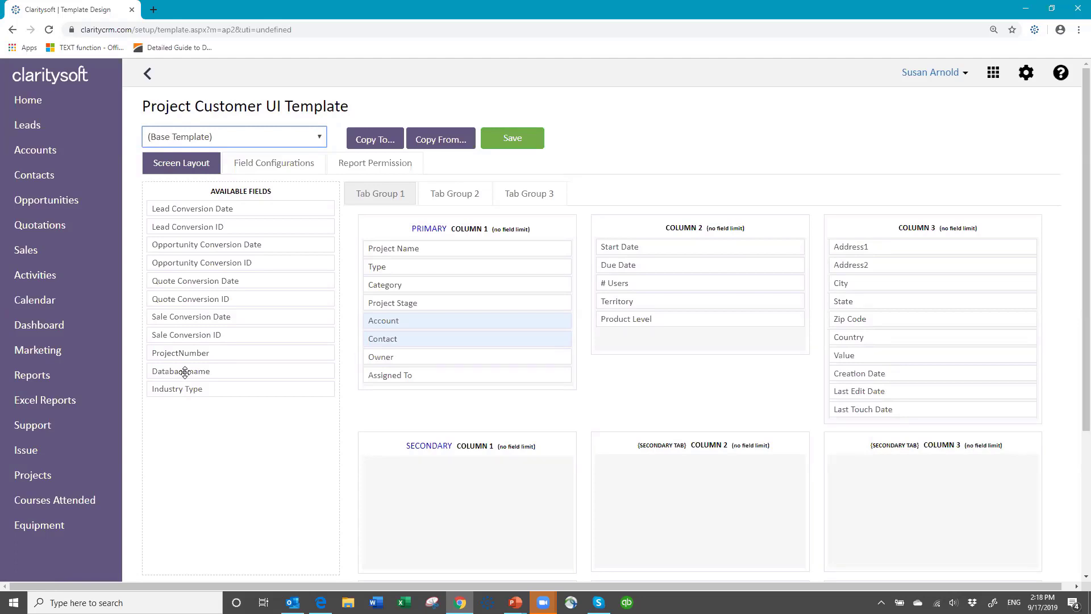
# - Place Database name first and Industry Type after Due Date in primary column 2, and move # Users directly below Database name
pyautogui.moveTo(185, 372); pyautogui.dragTo(631, 248)
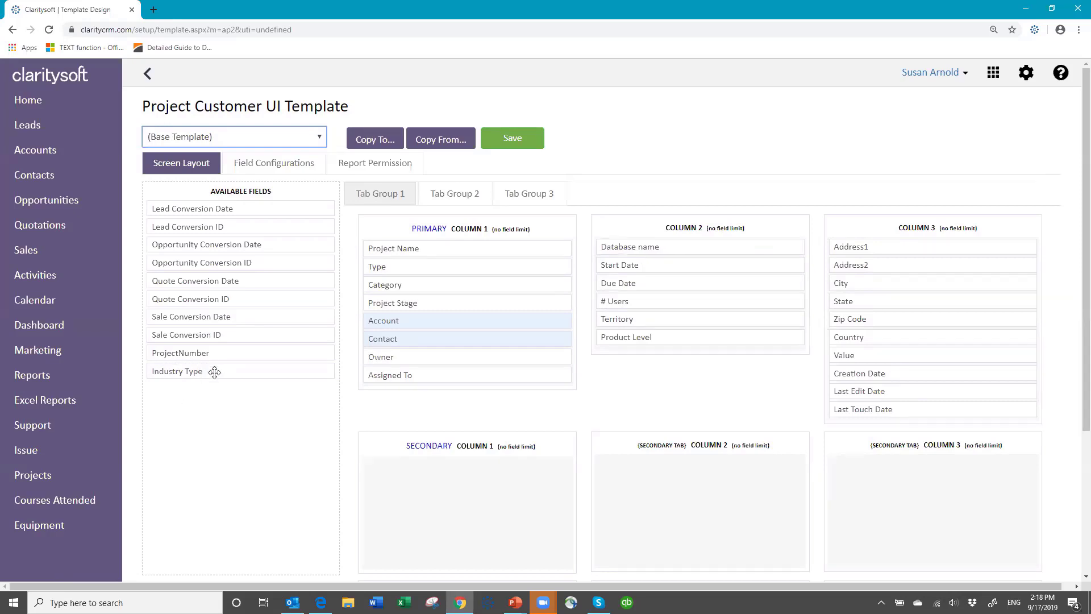
pyautogui.moveTo(215, 372); pyautogui.dragTo(665, 302)
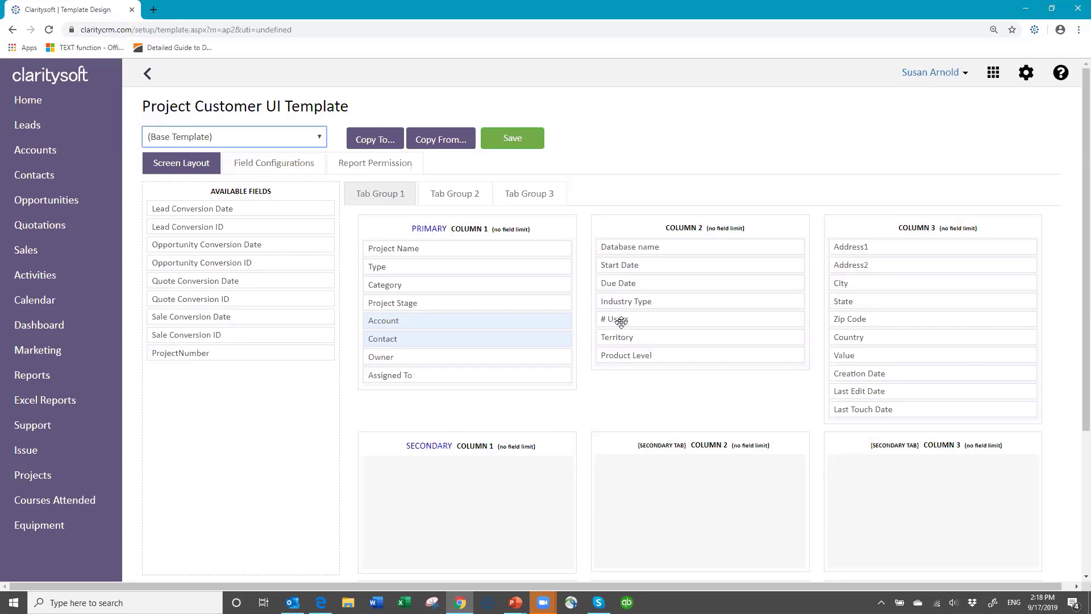
pyautogui.moveTo(619, 319); pyautogui.dragTo(623, 267)
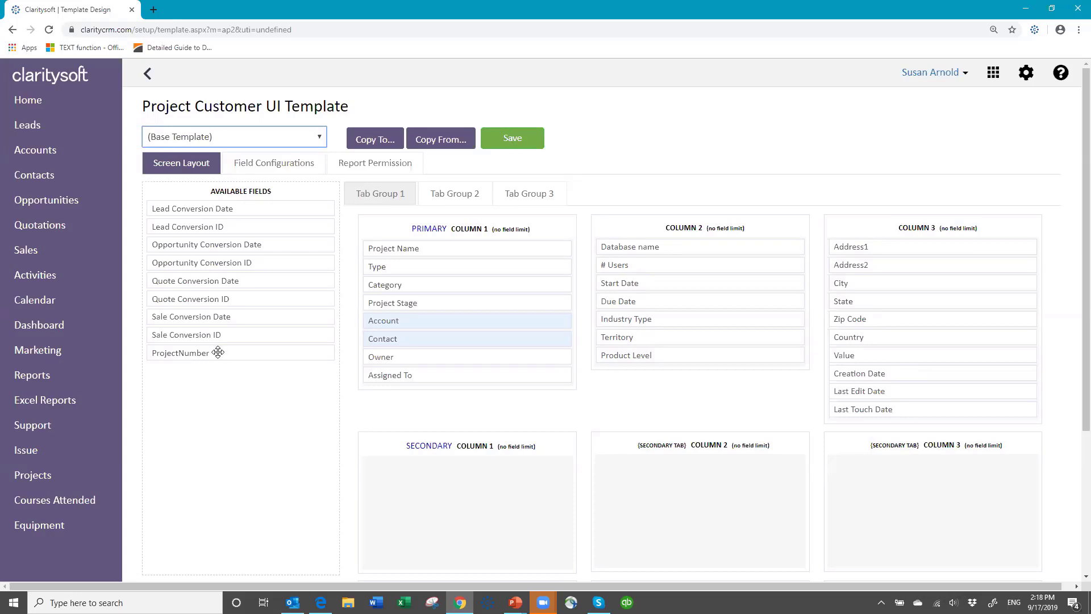
# - Add ProjectNumber as the first field in primary column 1 and save the template
pyautogui.moveTo(218, 352); pyautogui.dragTo(434, 247)
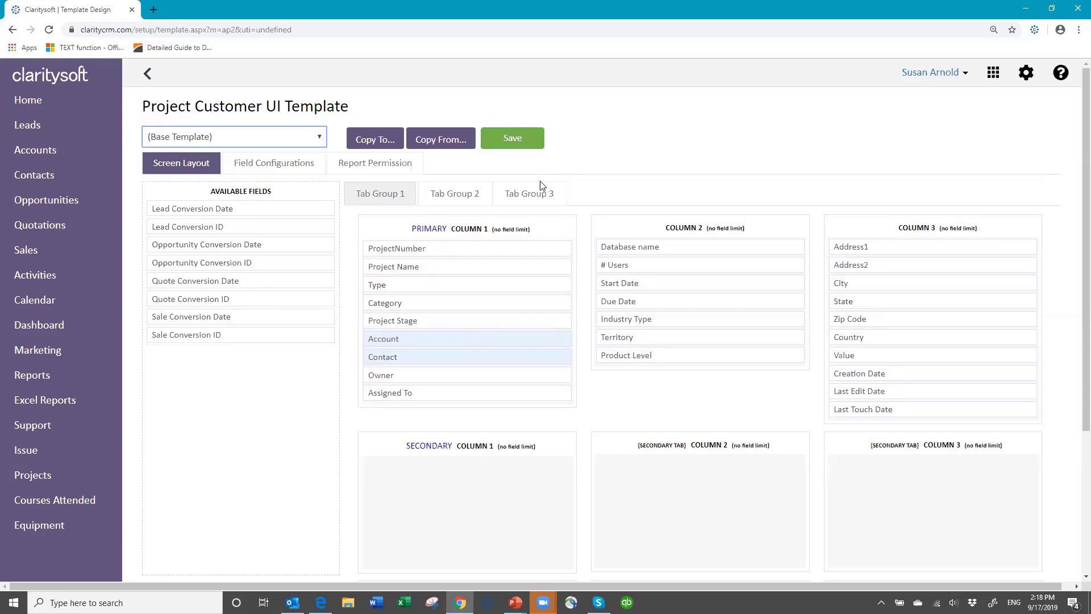
pyautogui.click(508, 142)
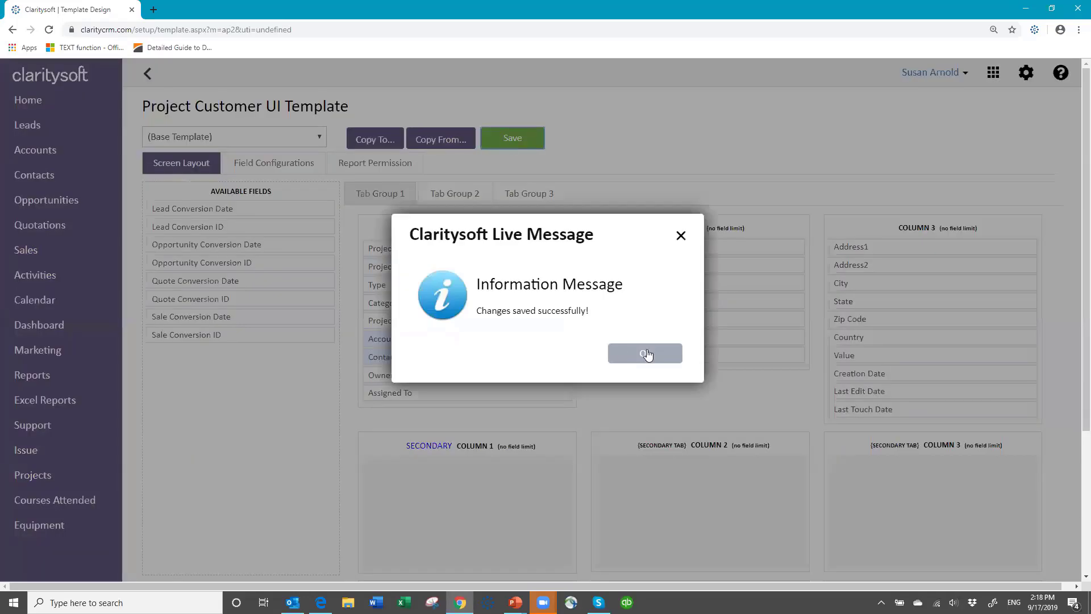
pyautogui.click(646, 354)
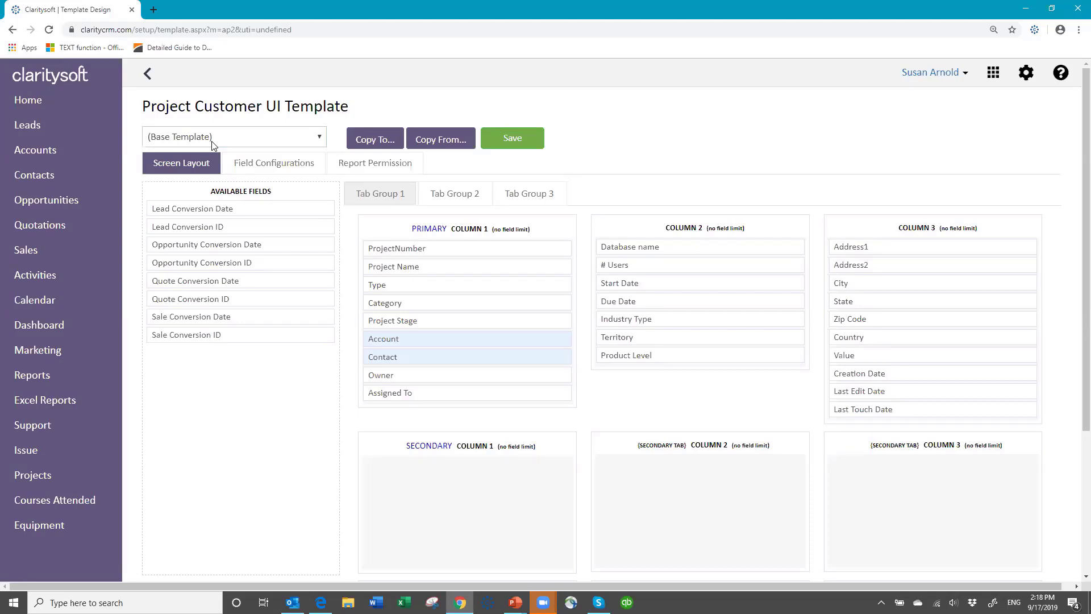
# - Copy the base template's screen layout to all access profiles and save
pyautogui.click(375, 141)
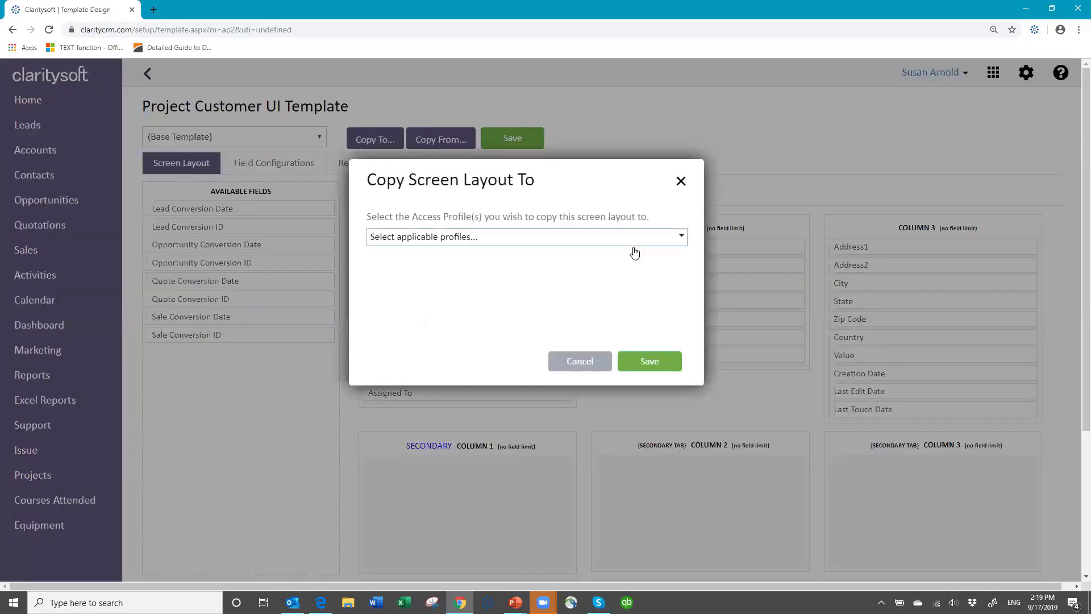
pyautogui.click(681, 238)
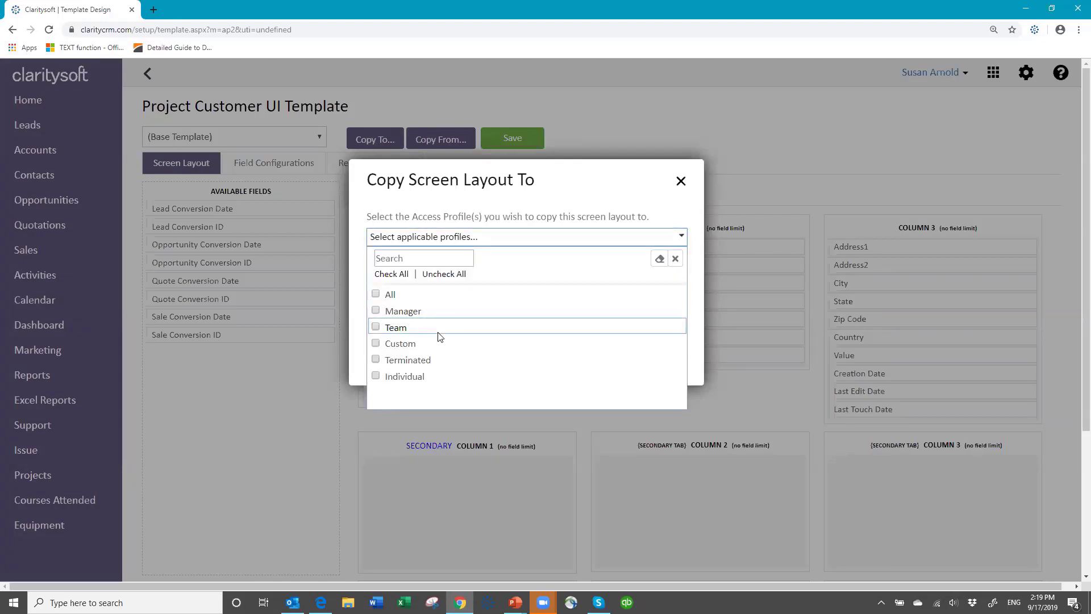
pyautogui.click(391, 275)
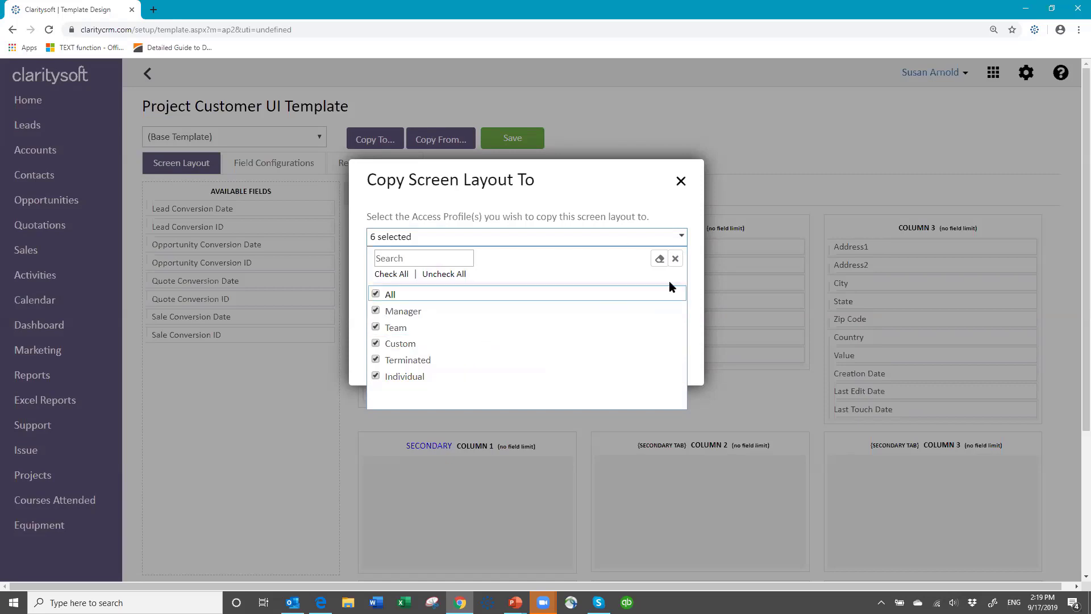
pyautogui.click(676, 259)
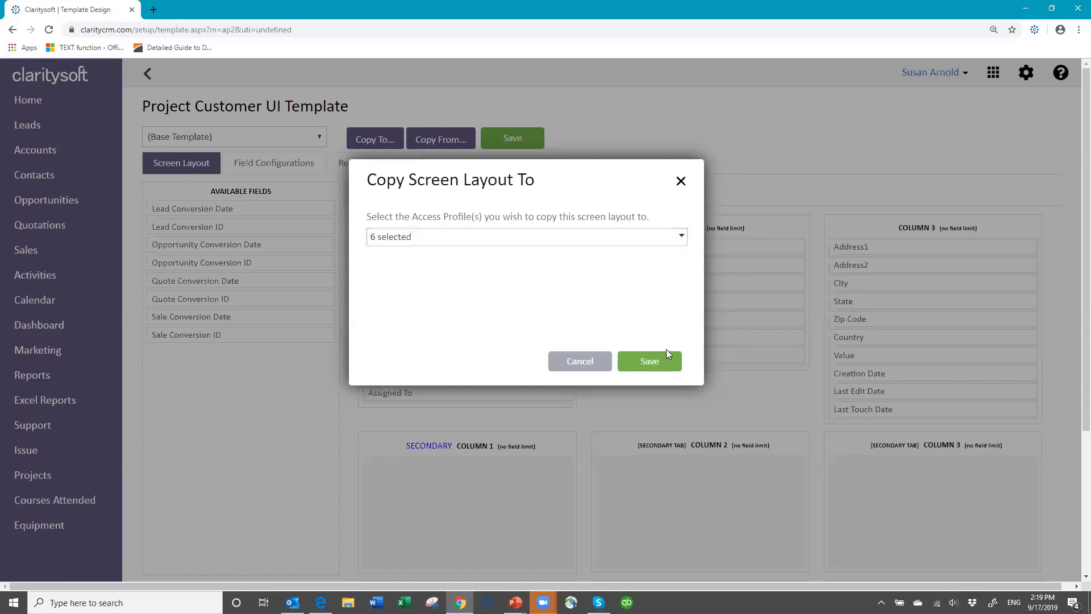
pyautogui.click(648, 362)
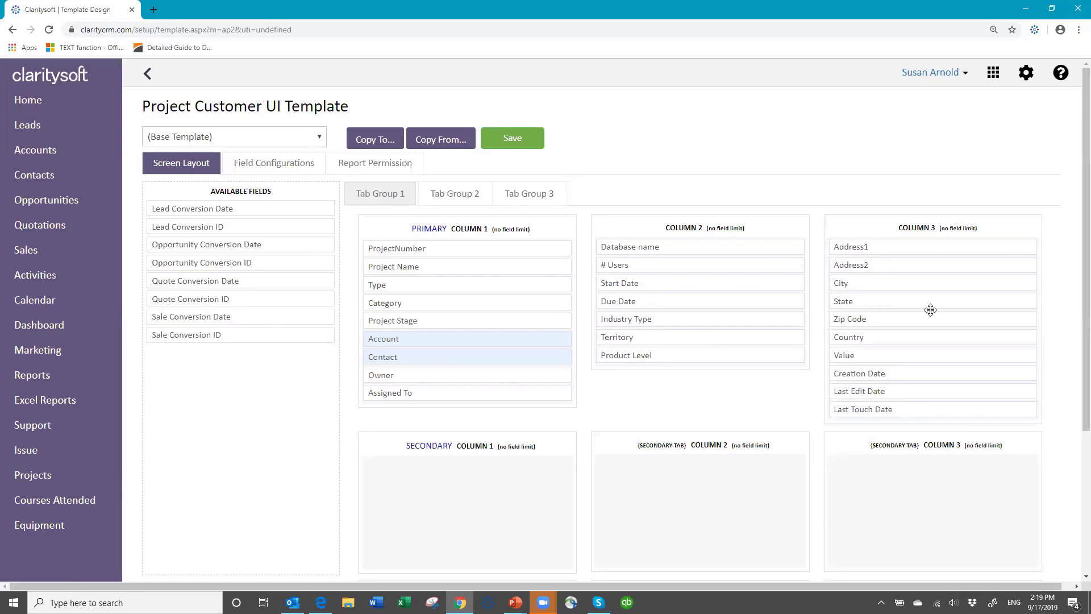
# - Log out, and sign back in to the csdemo4 database with the account's user name and password
pyautogui.click(966, 76)
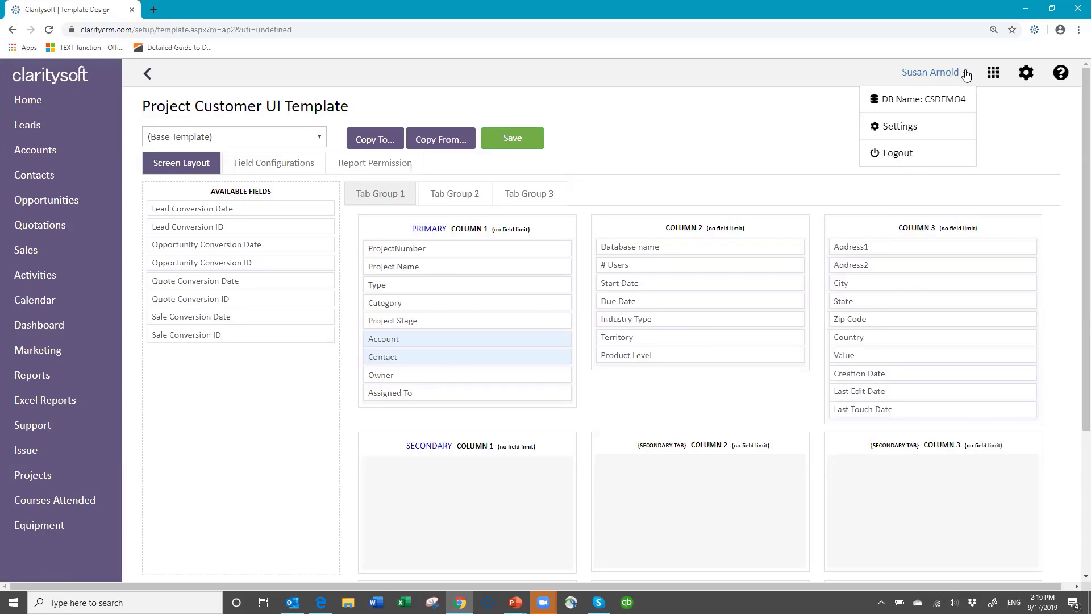
pyautogui.click(910, 154)
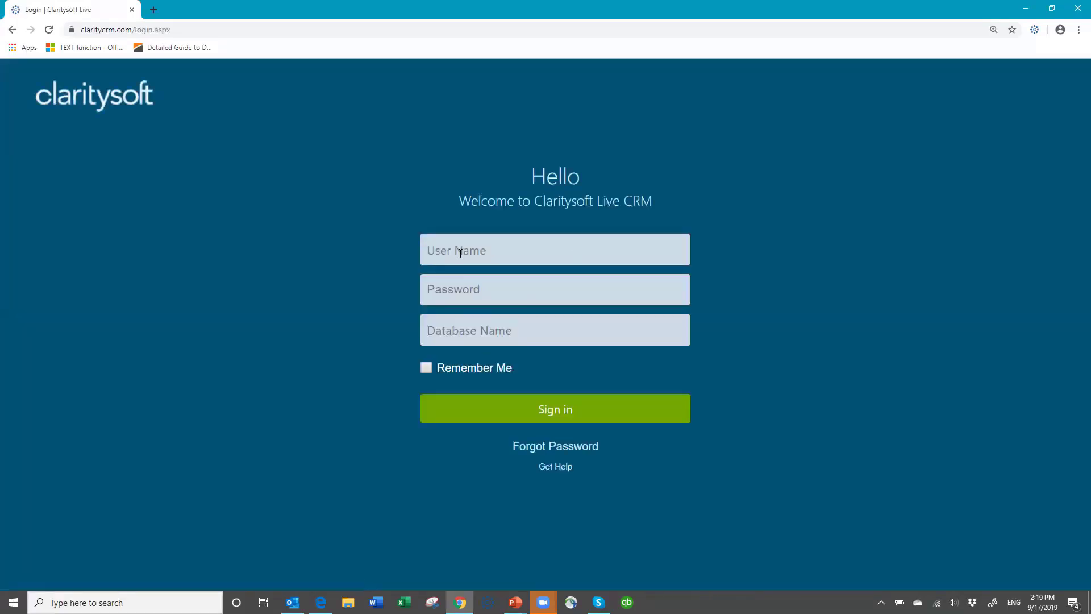
pyautogui.write('susan')
pyautogui.write('•••••••')
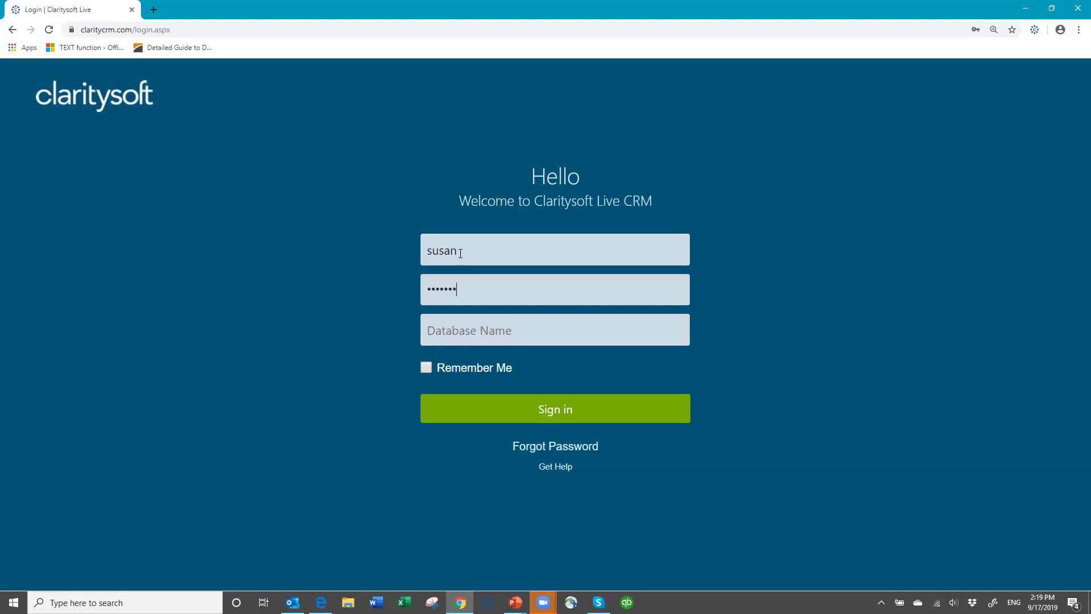
pyautogui.write('csdemo4')
pyautogui.press('Return')
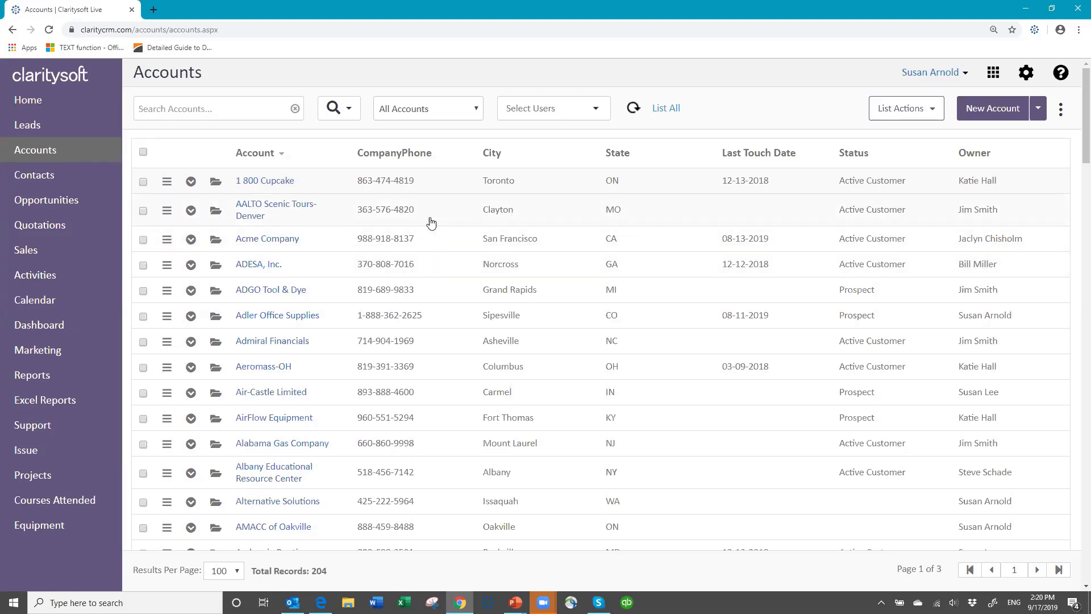
# - Search the accounts for "bramble" and open Brambleberry Tea Co's opportunity that is in the Negotiation stage
pyautogui.click(222, 109)
pyautogui.write('br')
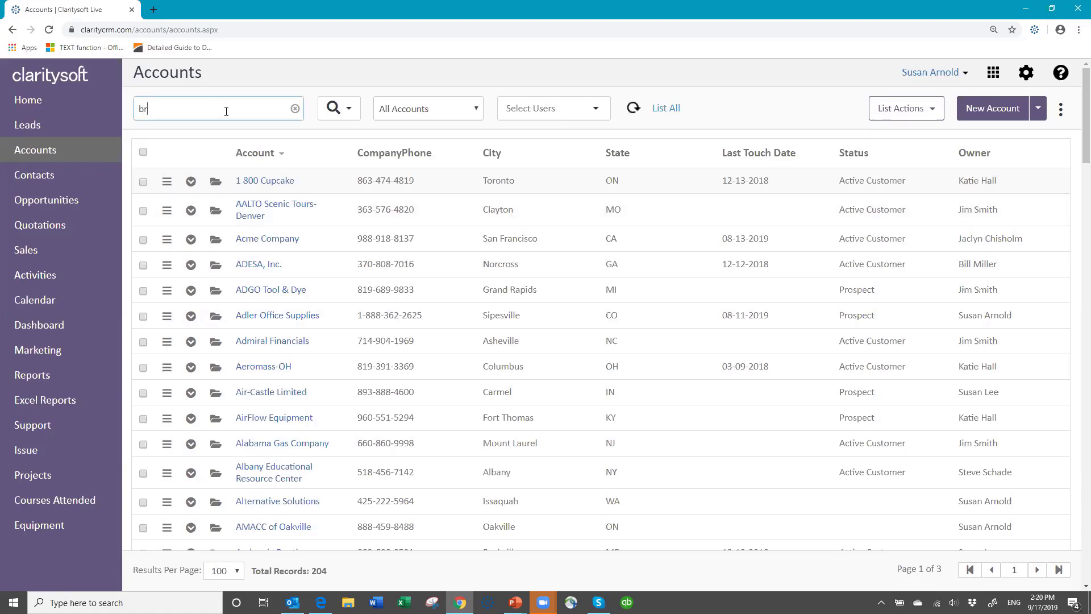
pyautogui.write('amble')
pyautogui.press('Return')
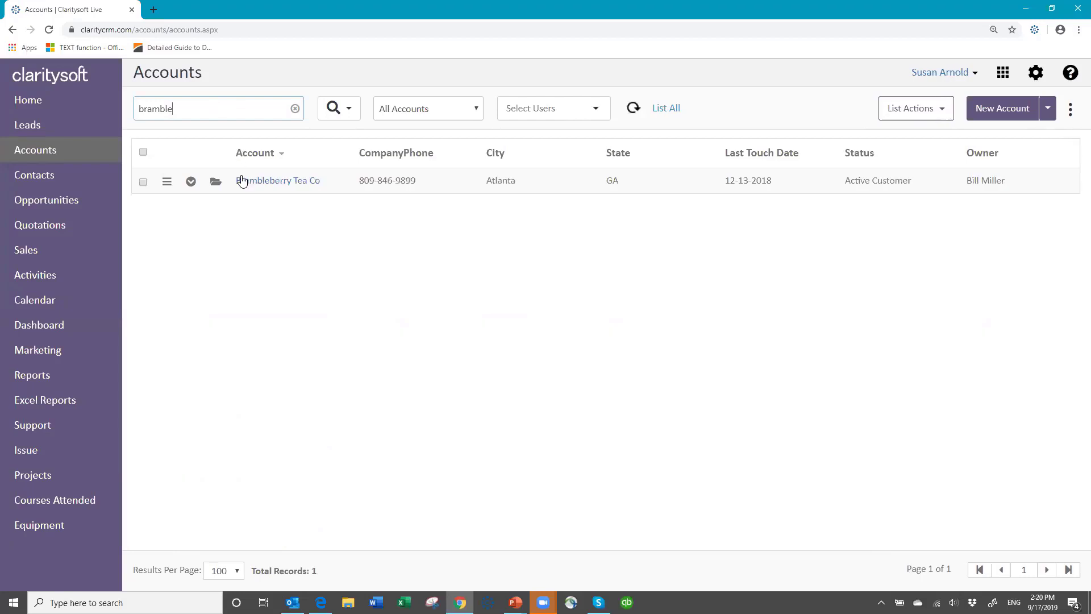
pyautogui.click(191, 181)
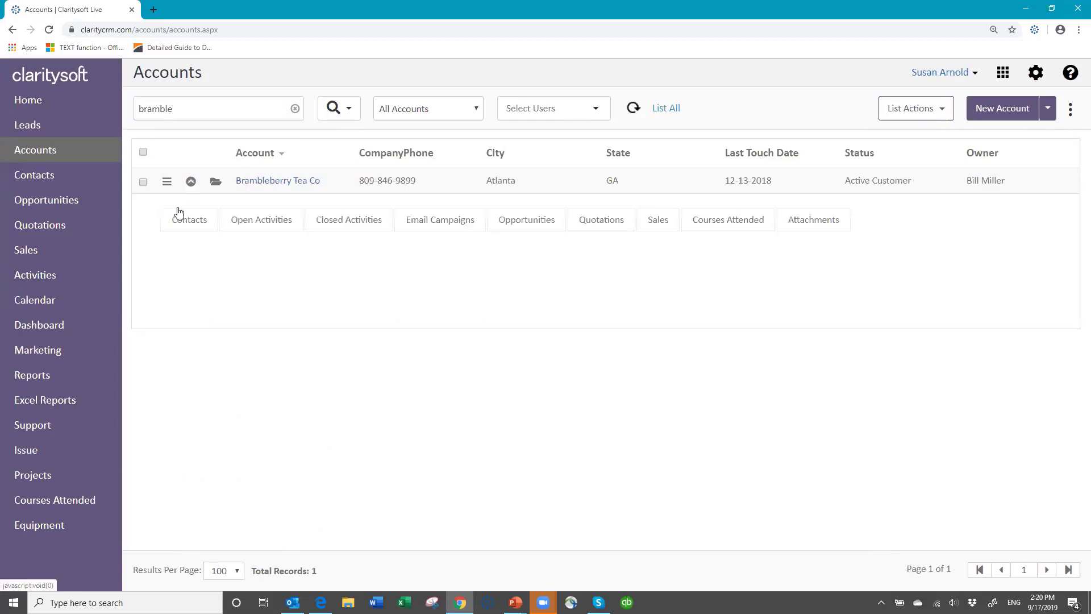
pyautogui.click(517, 224)
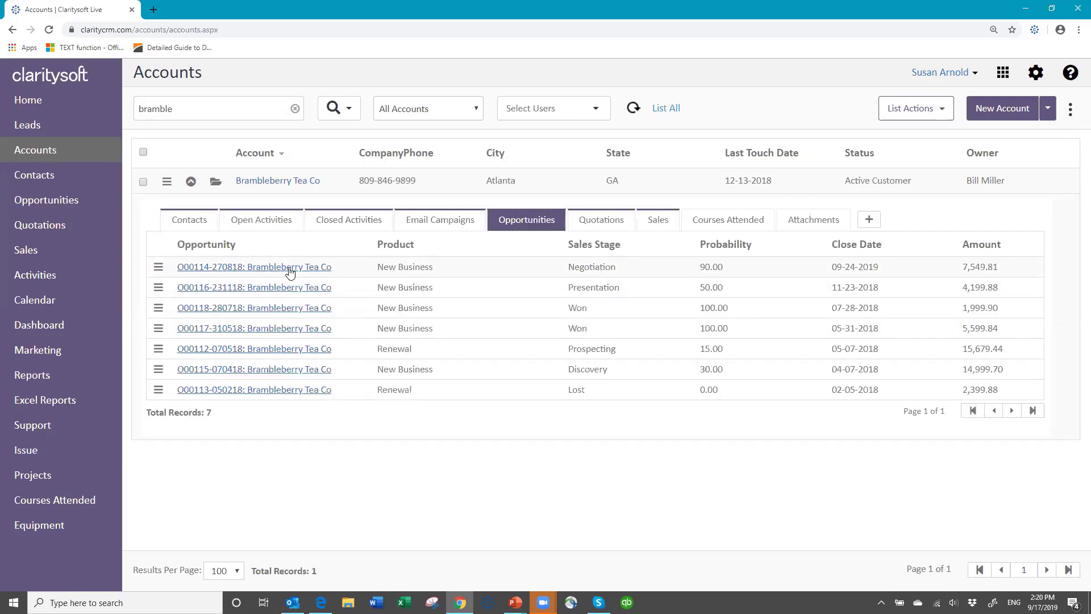
pyautogui.click(254, 270)
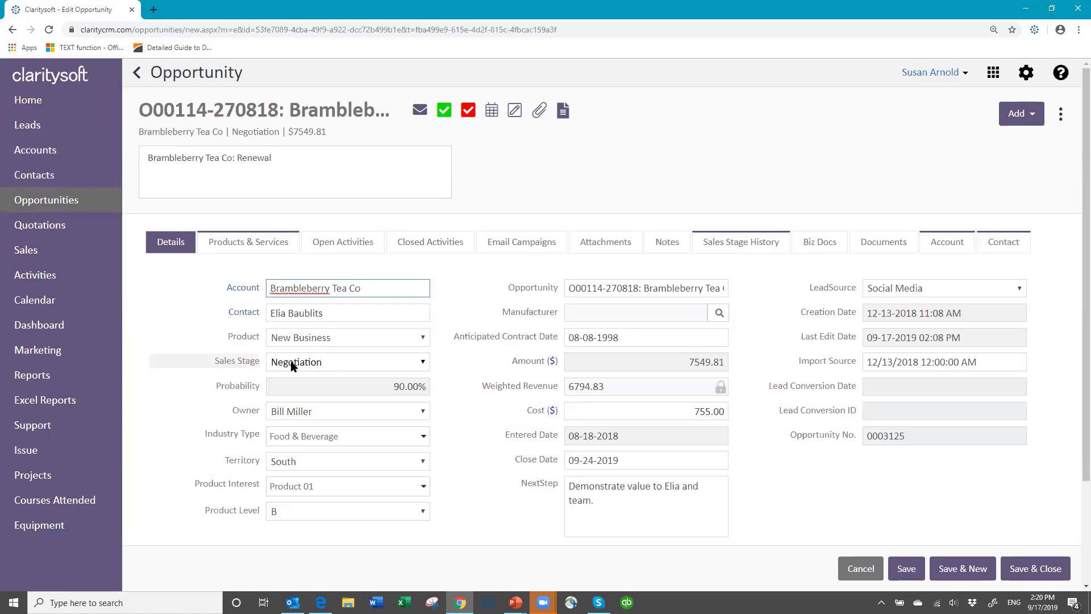
# - Set the opportunity's sales stage to Won and save it
pyautogui.click(421, 362)
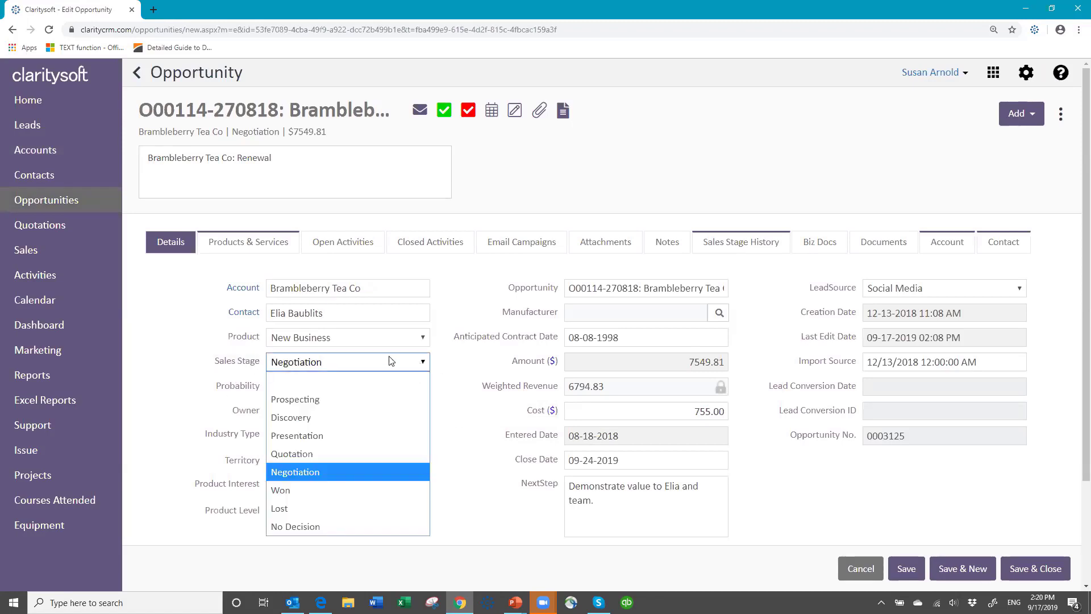
pyautogui.click(315, 491)
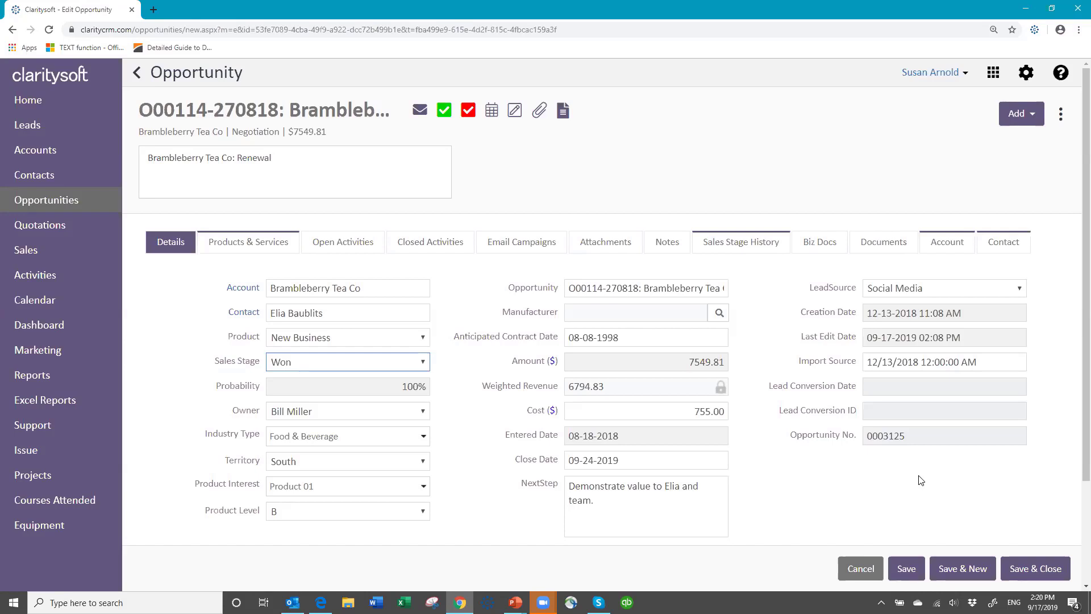
pyautogui.click(905, 574)
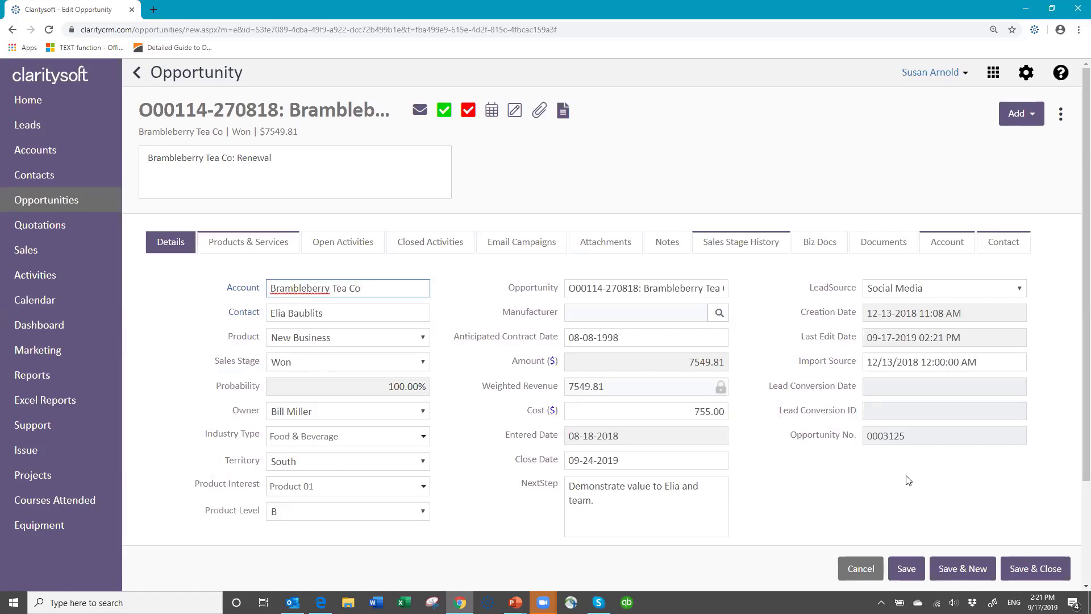
# - Convert the won opportunity to a project, confirm the conversion, and save and close the opportunity
pyautogui.click(1061, 113)
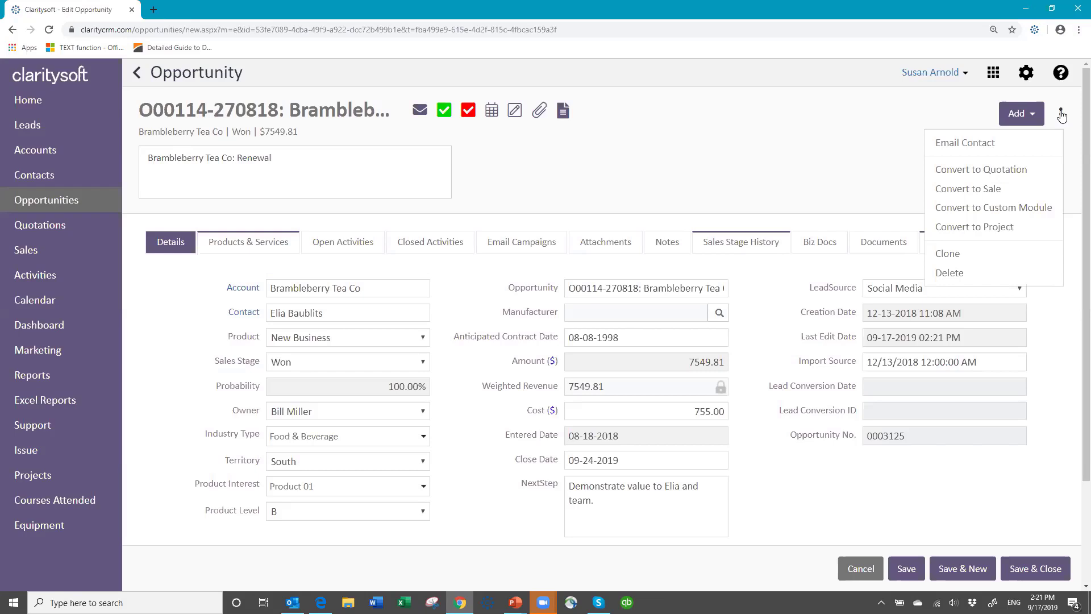
pyautogui.click(965, 231)
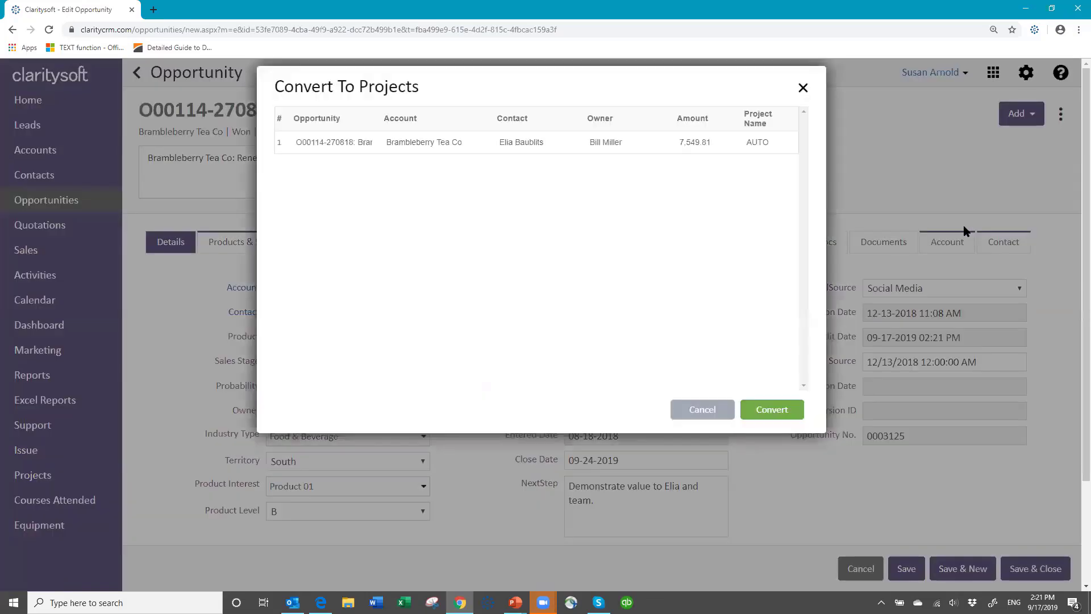
pyautogui.click(771, 410)
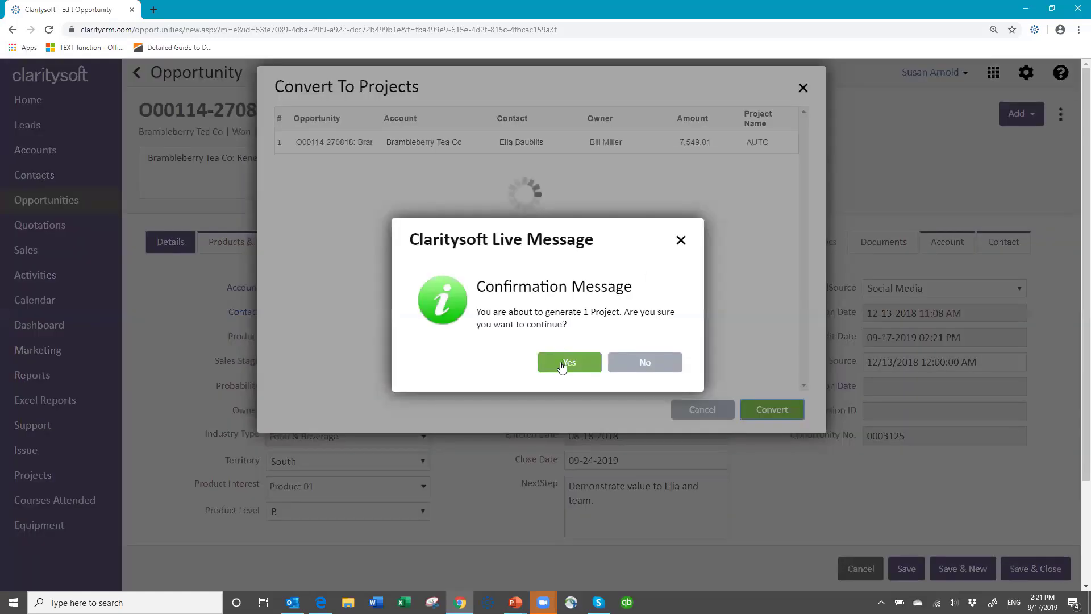
pyautogui.click(561, 365)
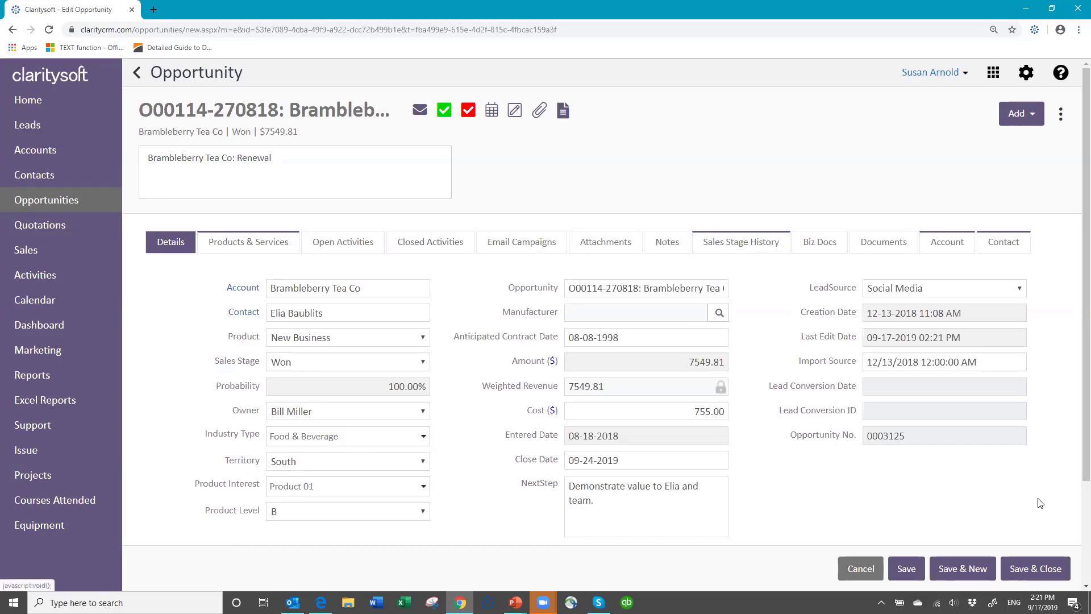
pyautogui.click(1042, 567)
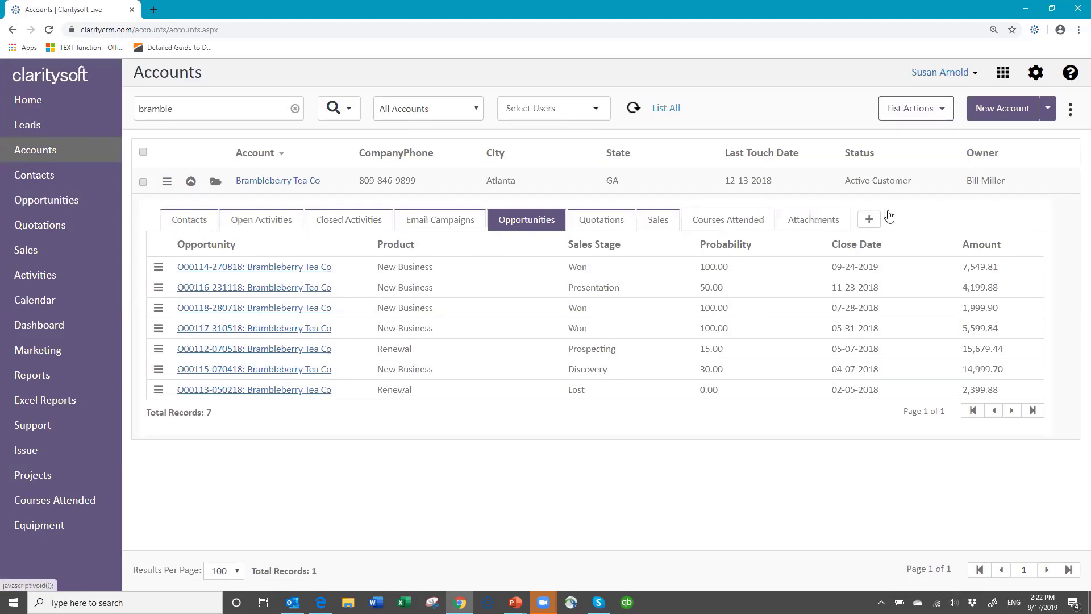
pyautogui.click(191, 182)
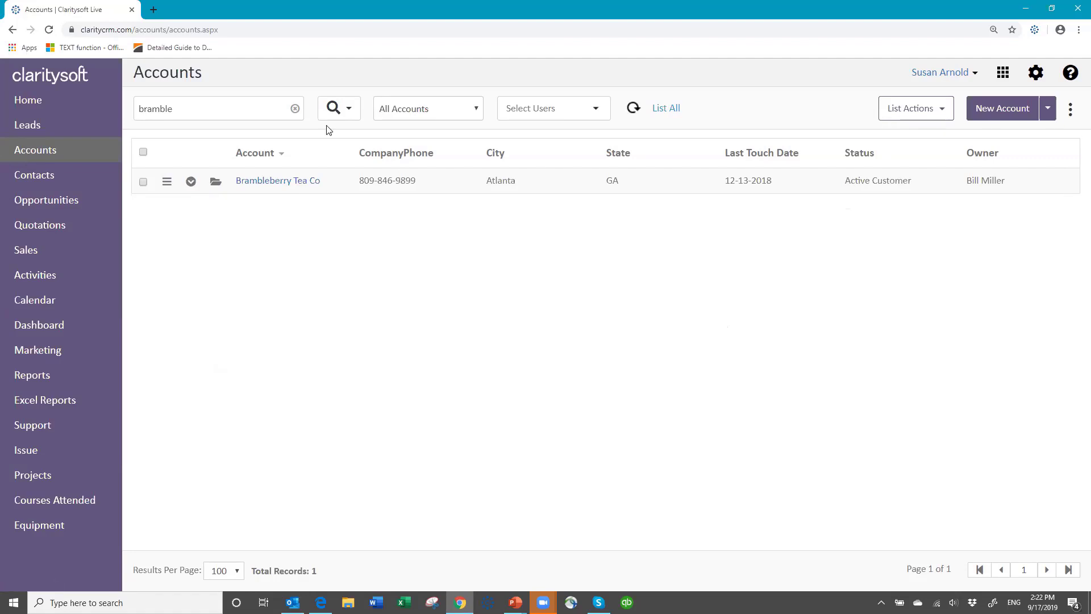
pyautogui.click(1070, 111)
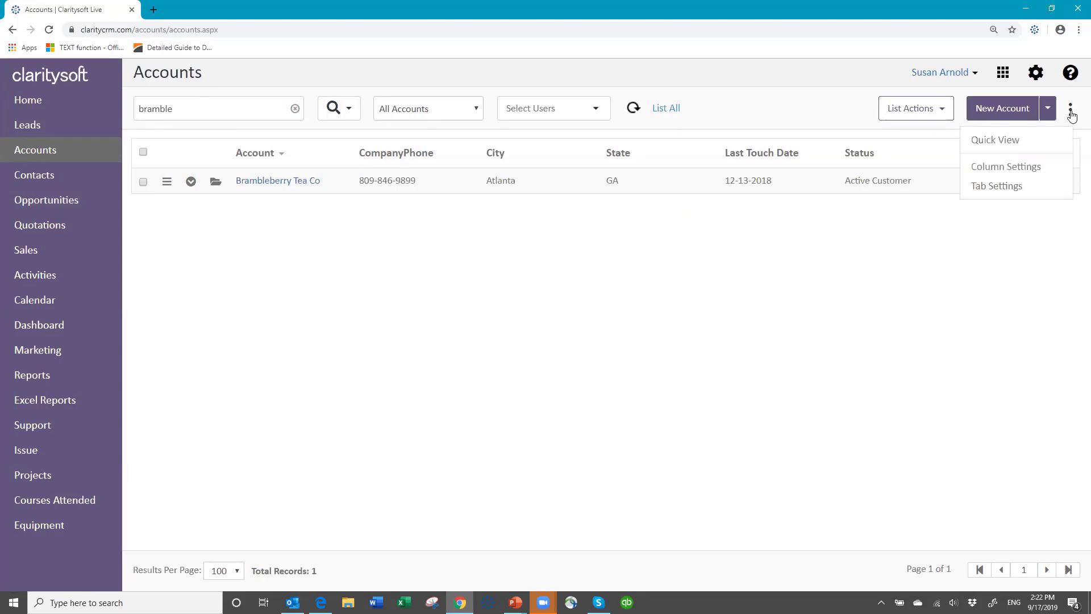
pyautogui.click(1000, 174)
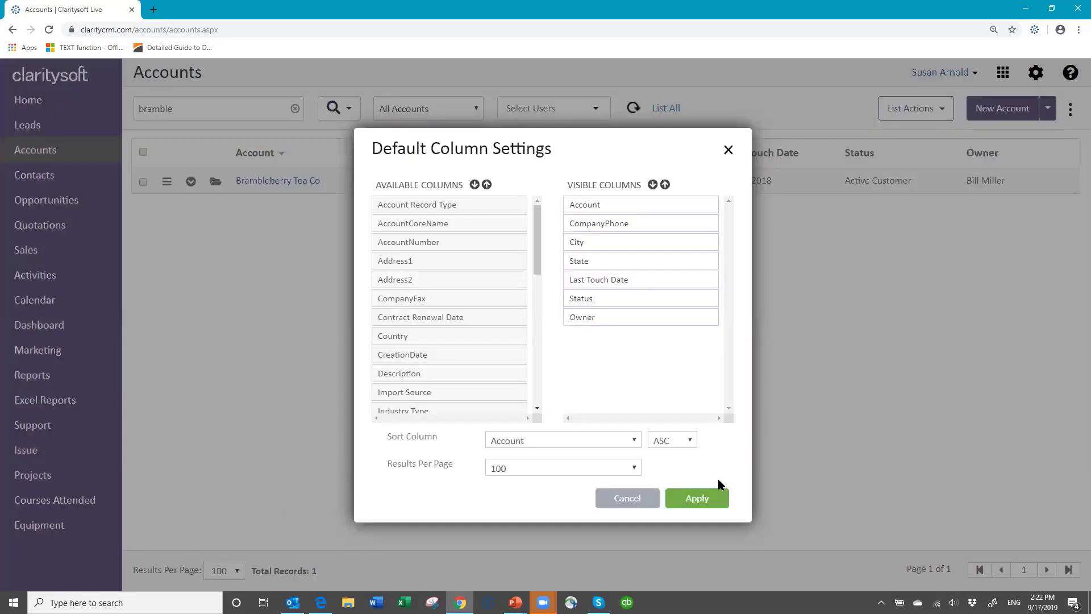
pyautogui.click(625, 497)
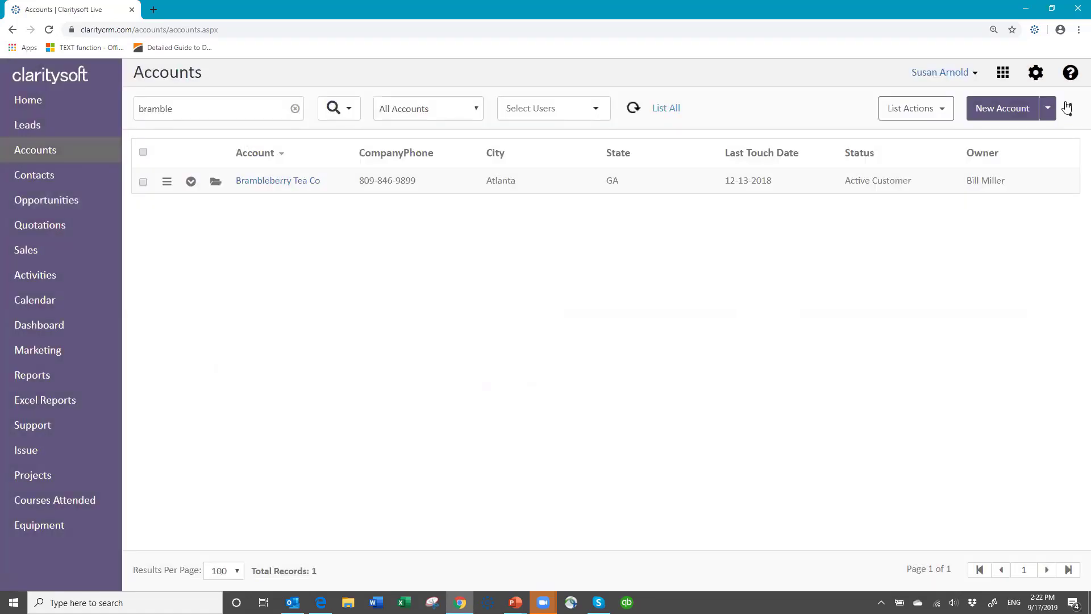
# - In the Accounts tab settings, add Projects between Sales and Courses Attended, try to add Equipment as well, and apply
pyautogui.click(1069, 109)
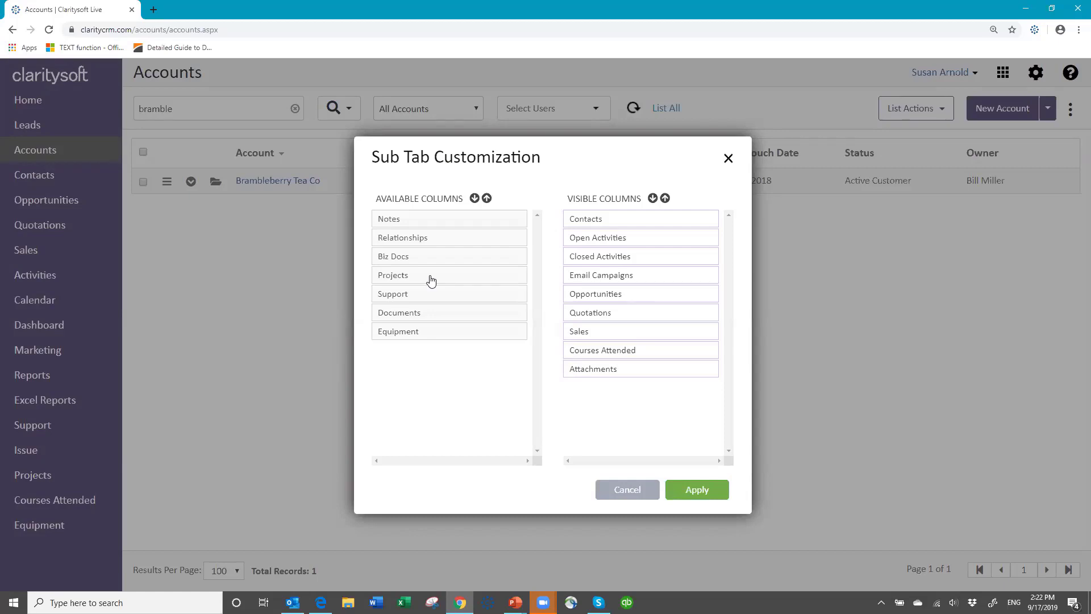
pyautogui.moveTo(431, 280); pyautogui.dragTo(609, 355)
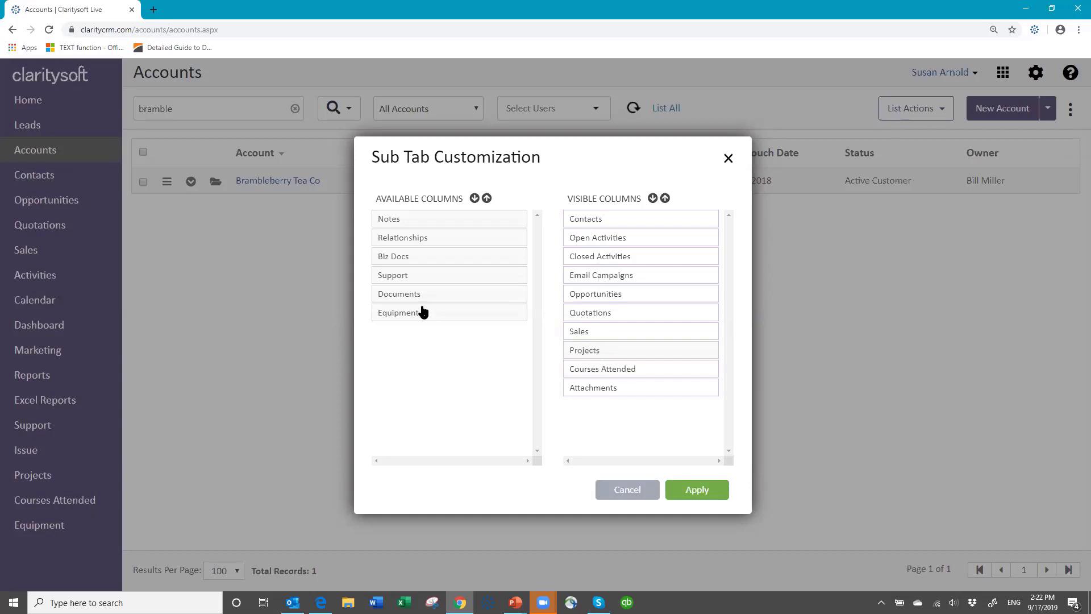
pyautogui.moveTo(418, 322); pyautogui.dragTo(586, 338)
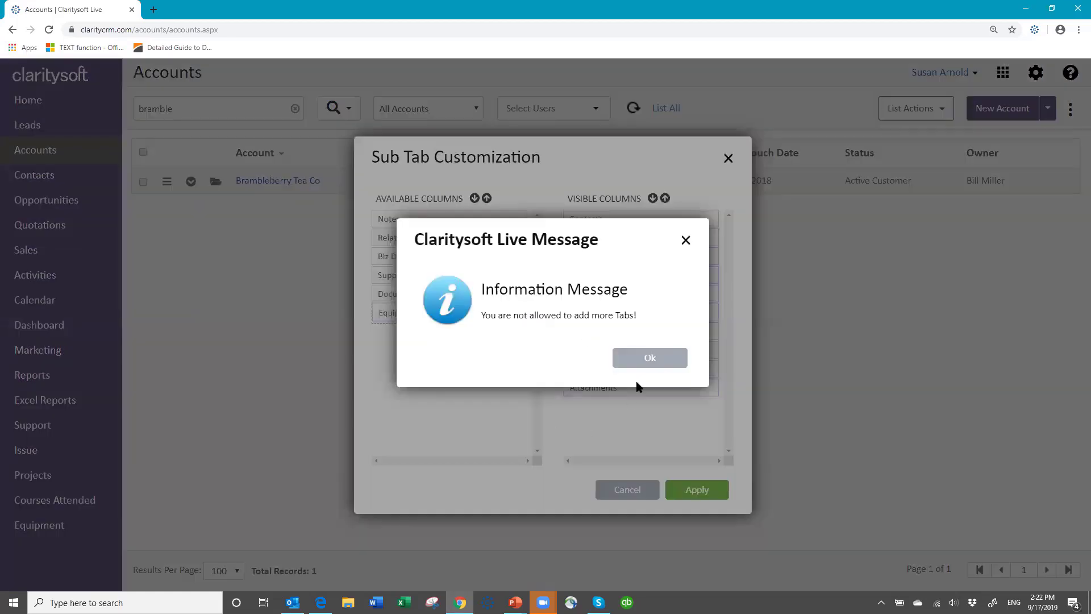
pyautogui.click(648, 358)
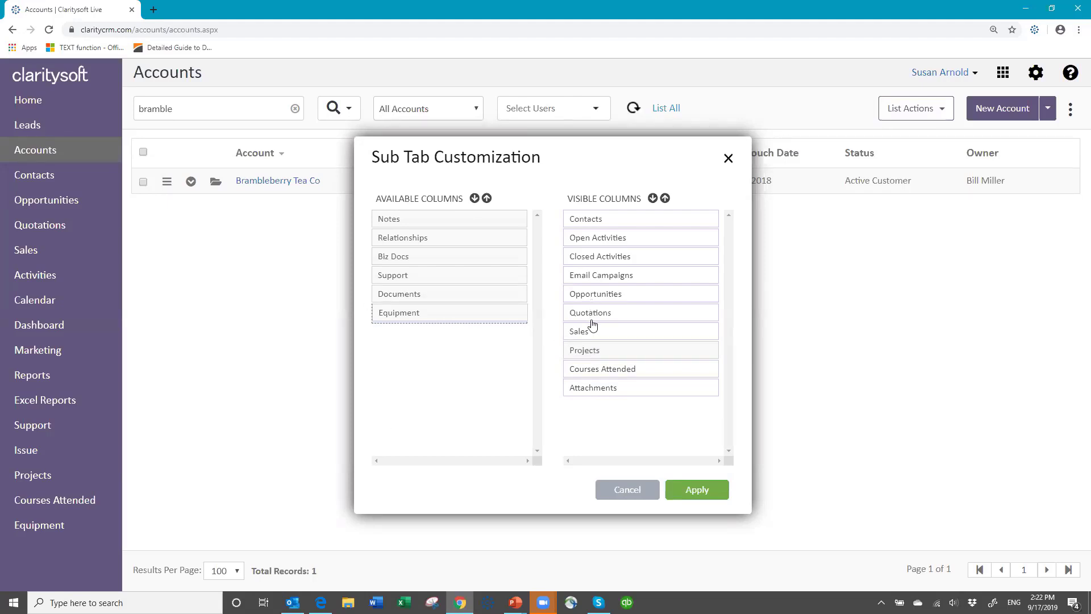
pyautogui.click(682, 489)
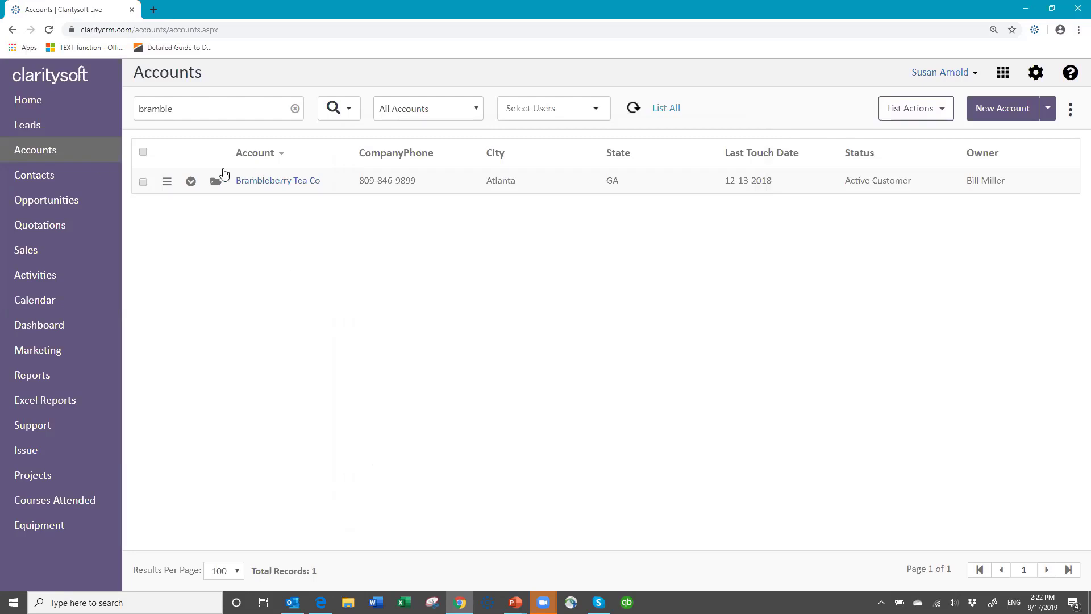
# - Expand Brambleberry Tea Co's related records, list its projects and open the one converted from the won opportunity
pyautogui.click(191, 182)
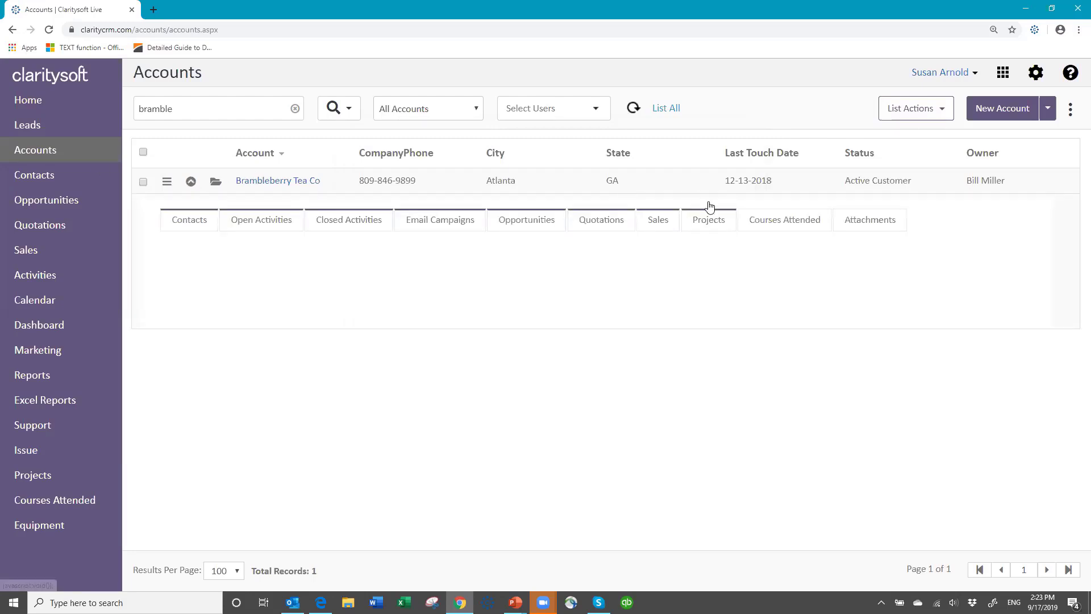
pyautogui.click(716, 222)
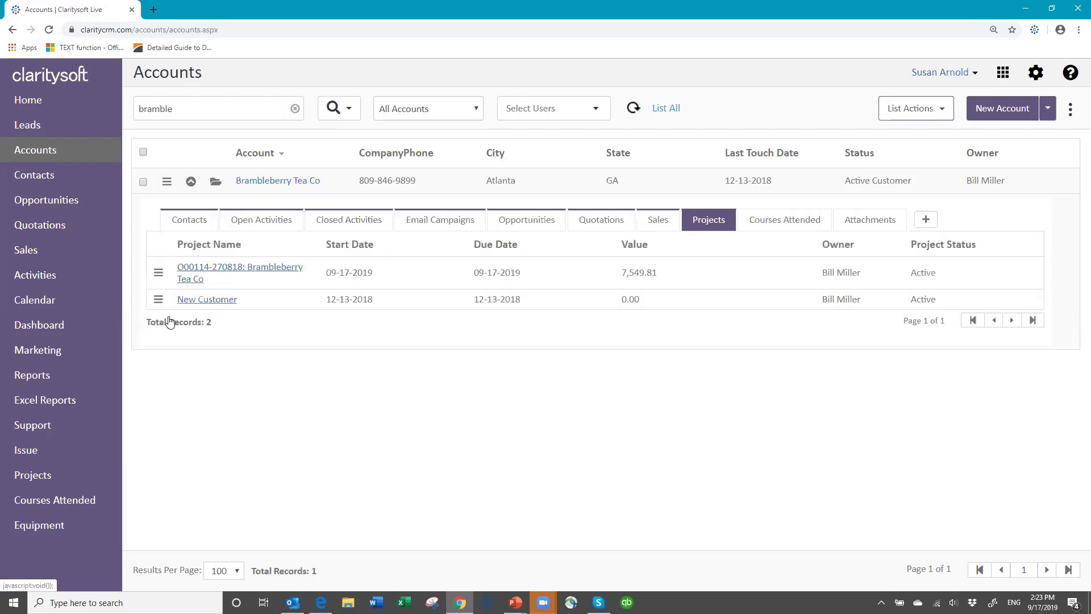
pyautogui.click(225, 268)
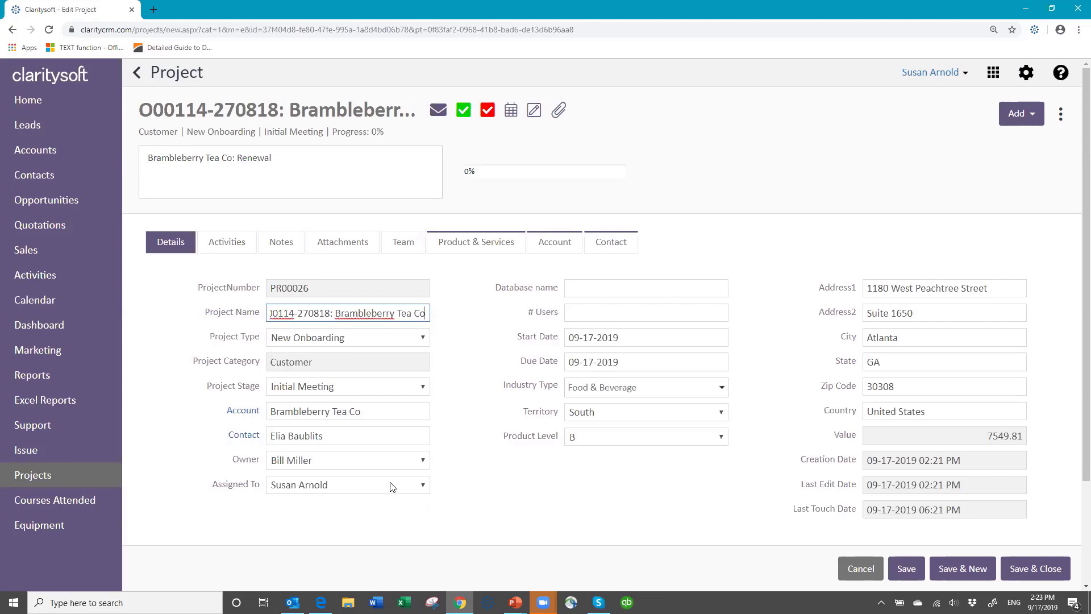
# - Examine the project's name, the available project types and stages, and the linked contact
pyautogui.click(295, 313)
pyautogui.click(424, 340)
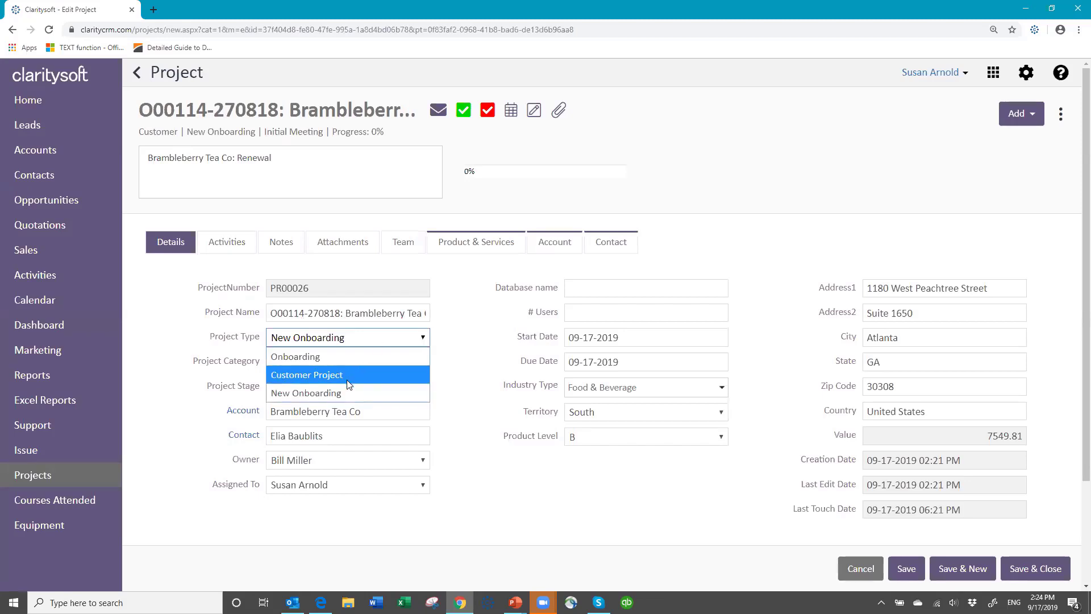
pyautogui.click(361, 338)
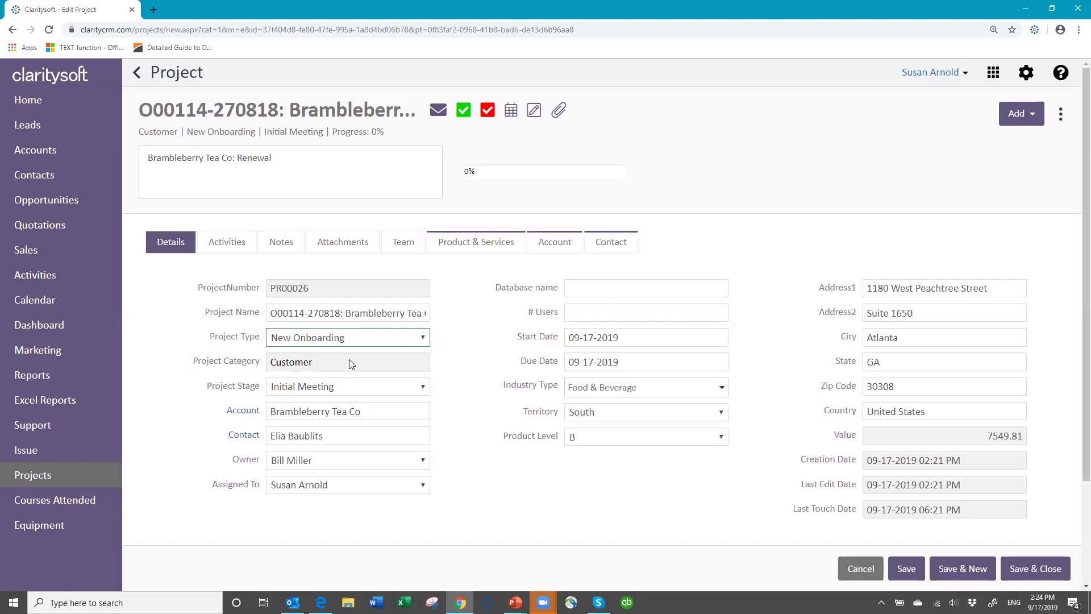
pyautogui.click(425, 339)
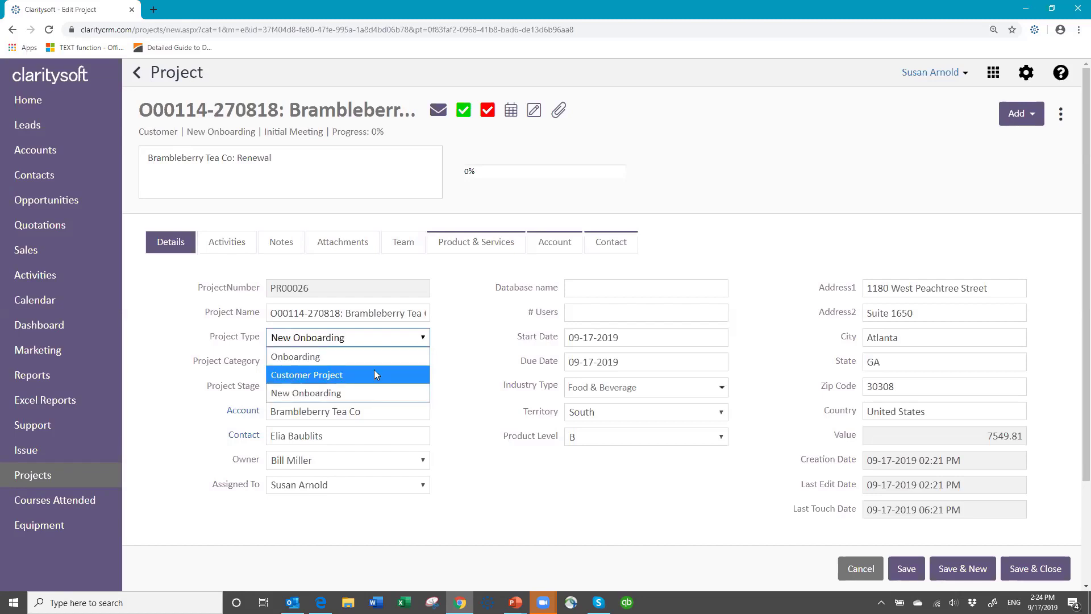
pyautogui.click(375, 337)
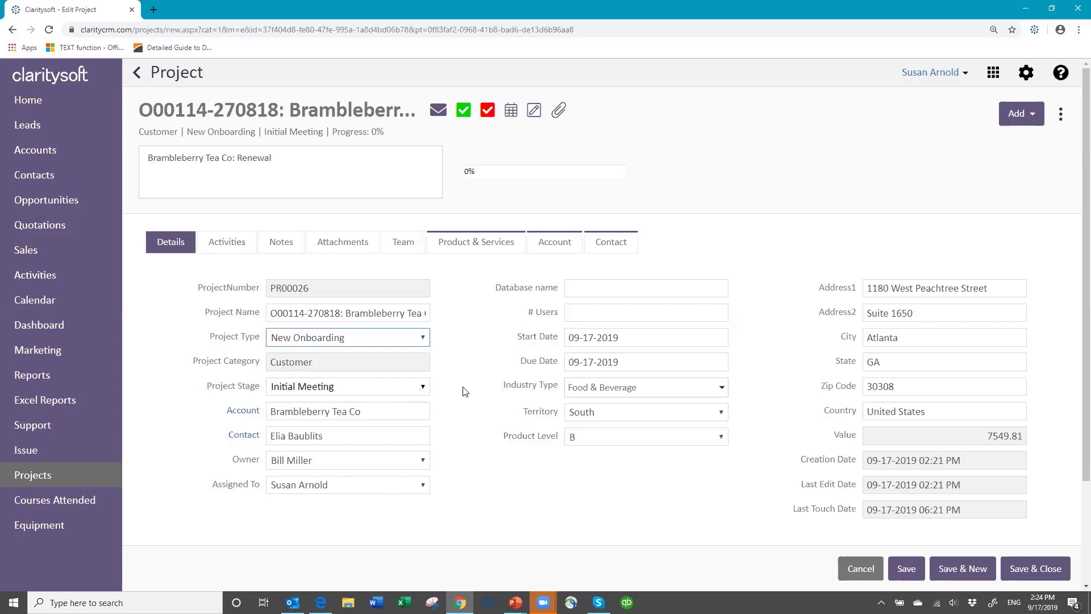
pyautogui.click(424, 389)
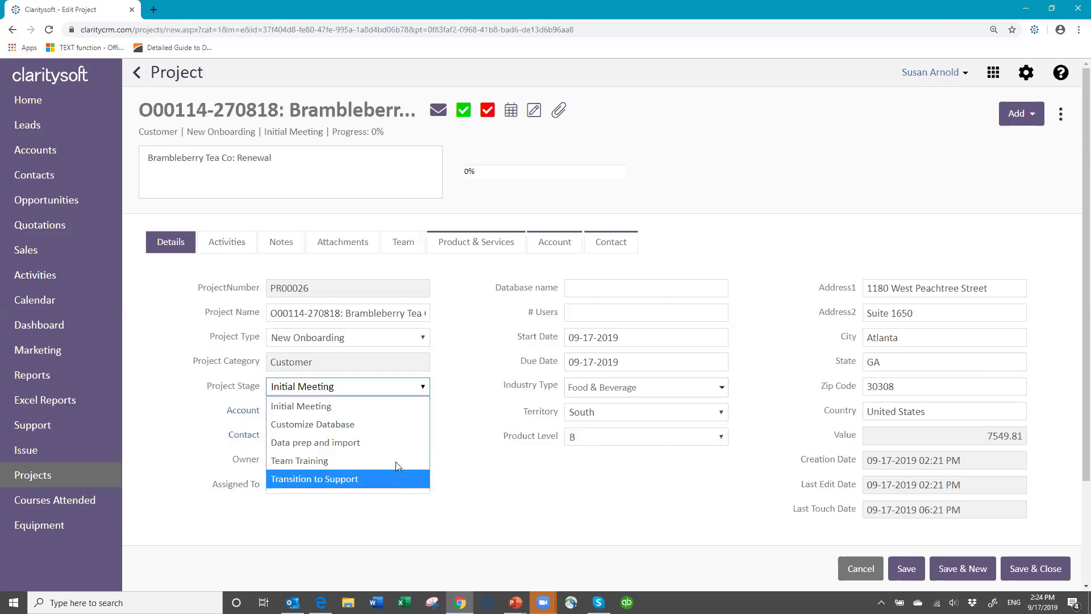
pyautogui.click(387, 372)
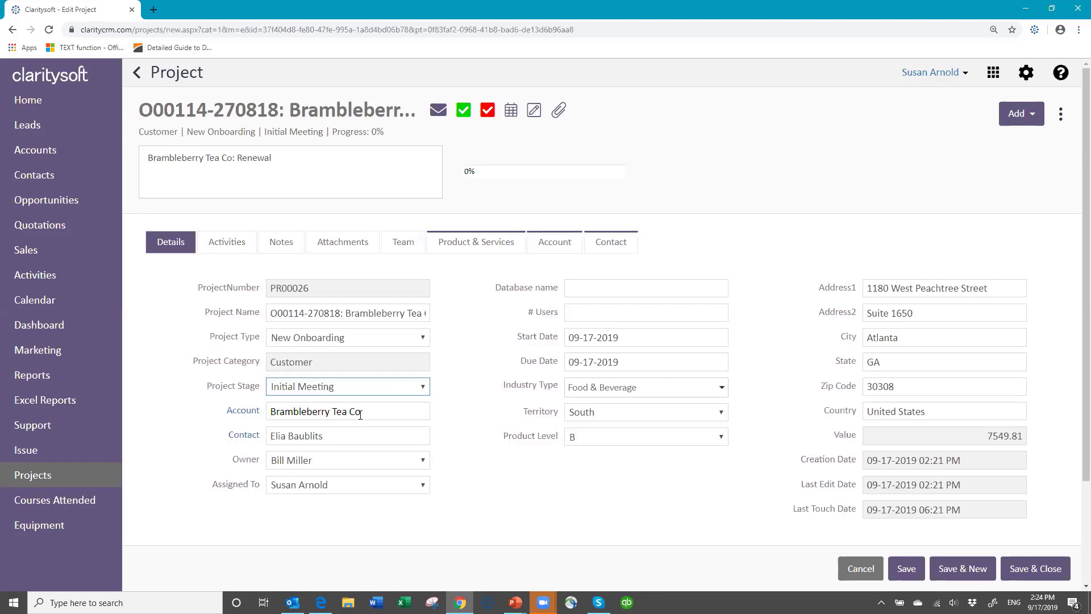
pyautogui.click(329, 436)
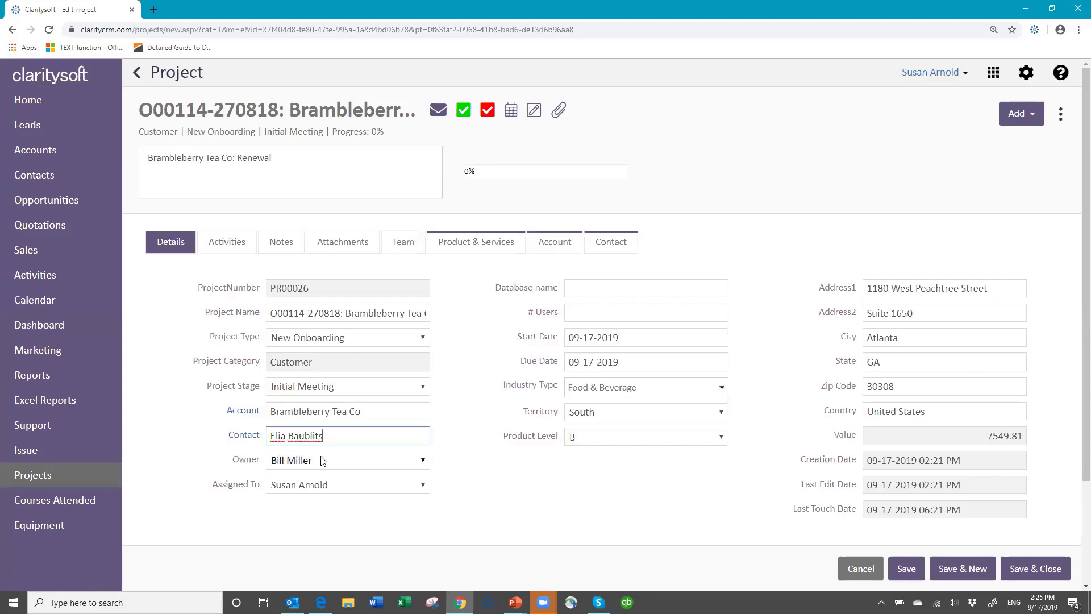
# - Try a different user as the project's owner, and restore the original owner
pyautogui.click(421, 462)
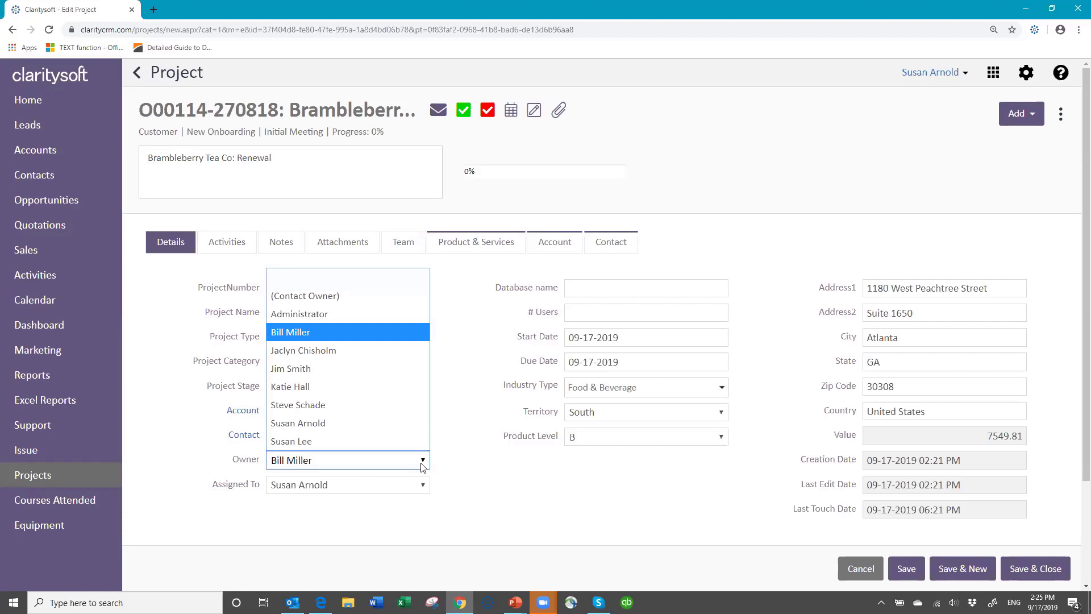
pyautogui.click(336, 423)
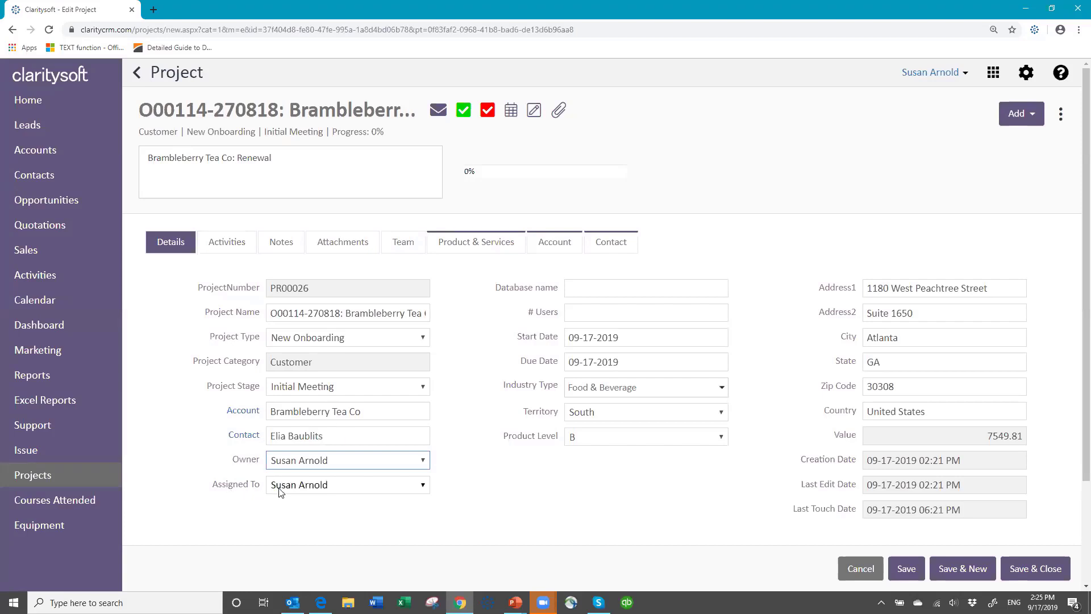
pyautogui.click(423, 461)
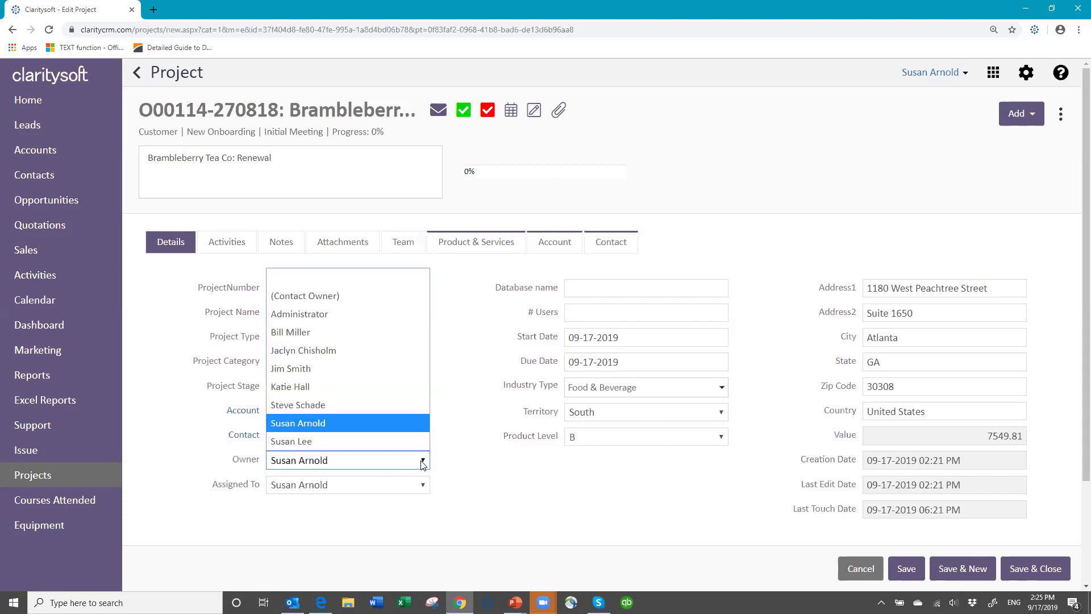
pyautogui.click(381, 332)
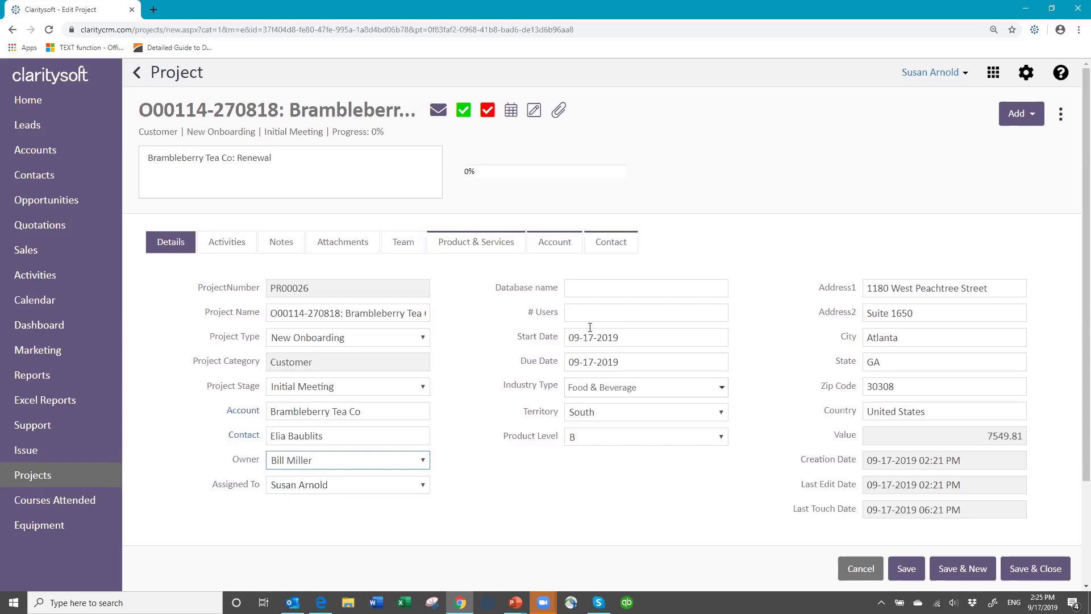
# - Set the project's due date to 11-26-2019
pyautogui.click(588, 295)
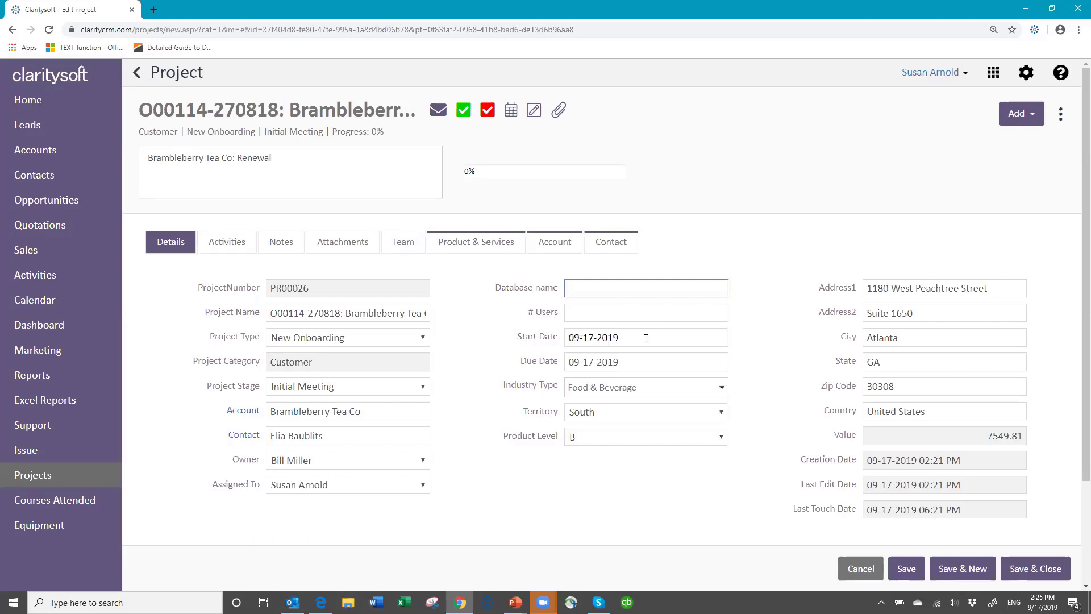
pyautogui.click(623, 362)
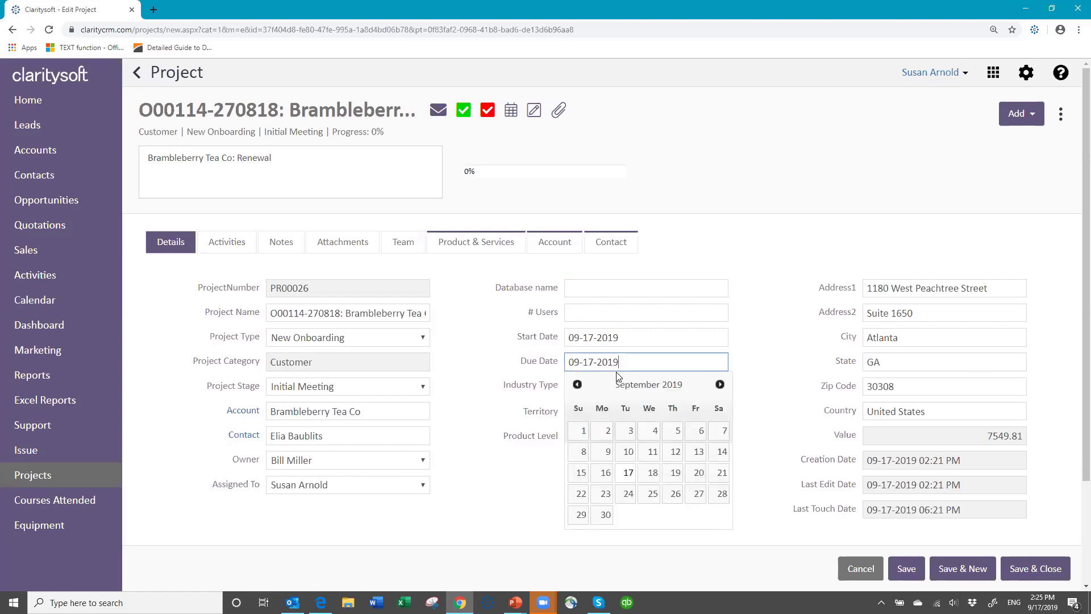
pyautogui.click(720, 385)
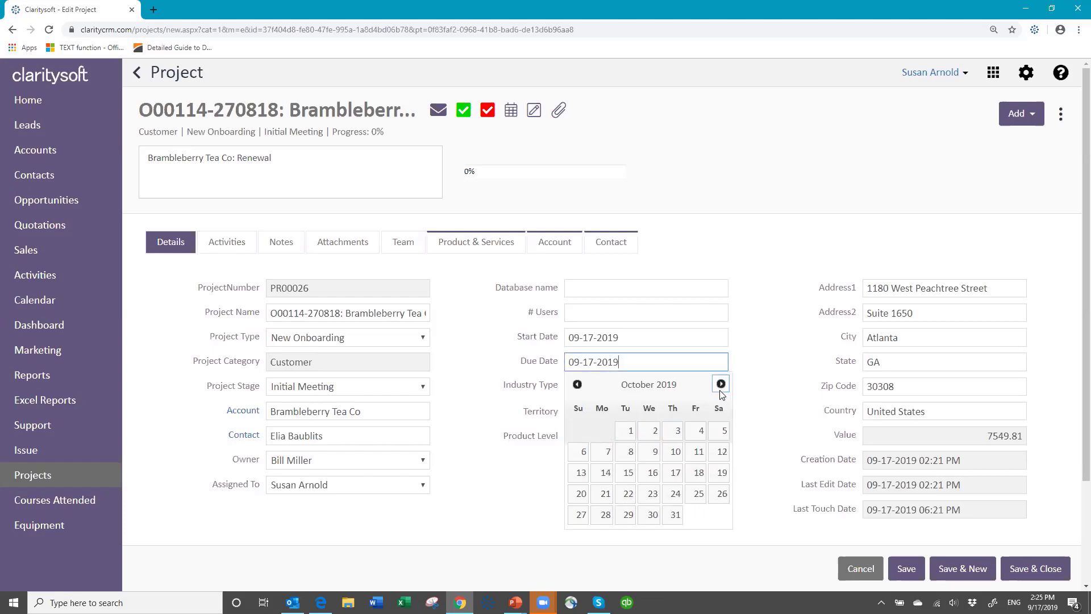
pyautogui.click(721, 386)
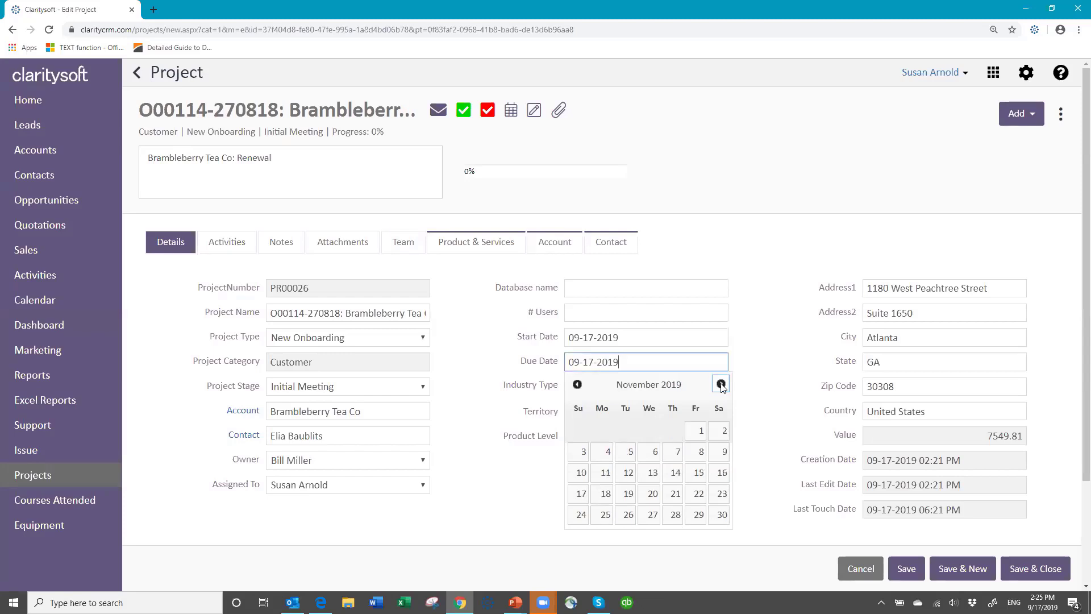
pyautogui.click(628, 517)
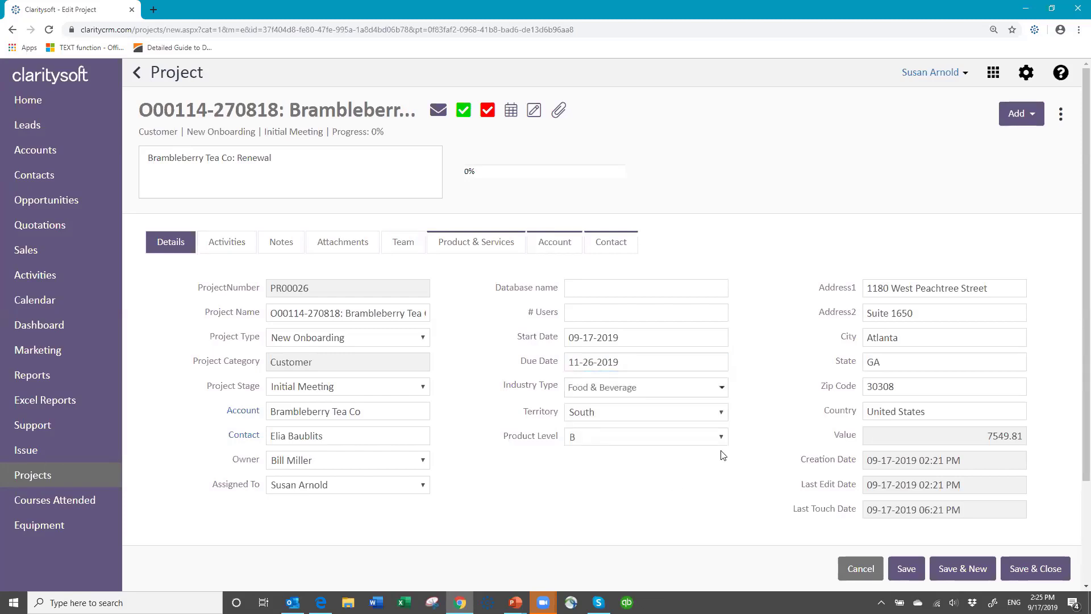
# - Review the project's due and start dates and the list of its products and services
pyautogui.click(629, 363)
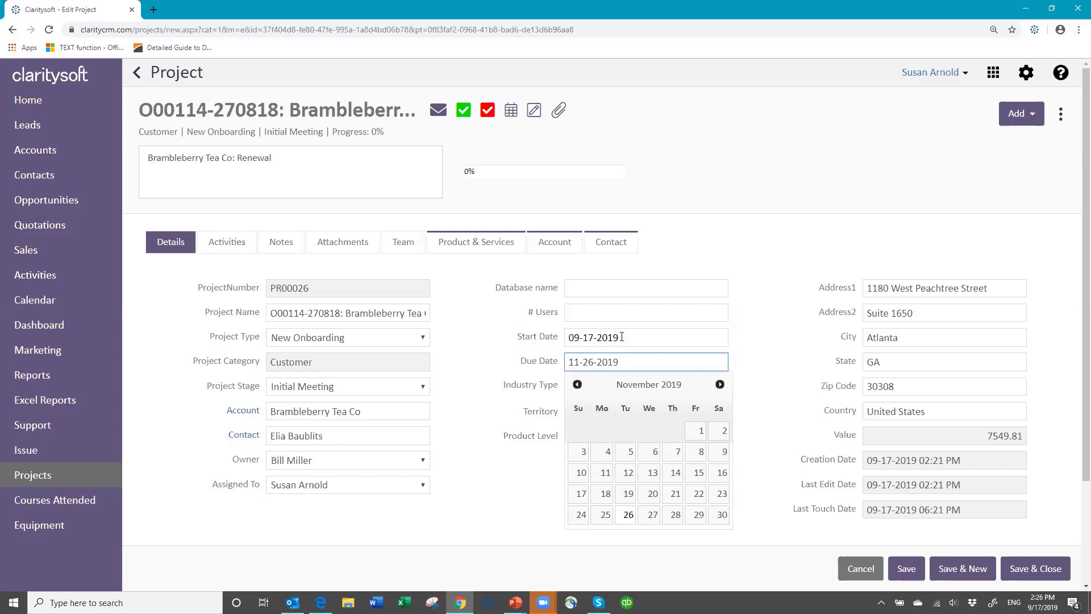
pyautogui.click(621, 337)
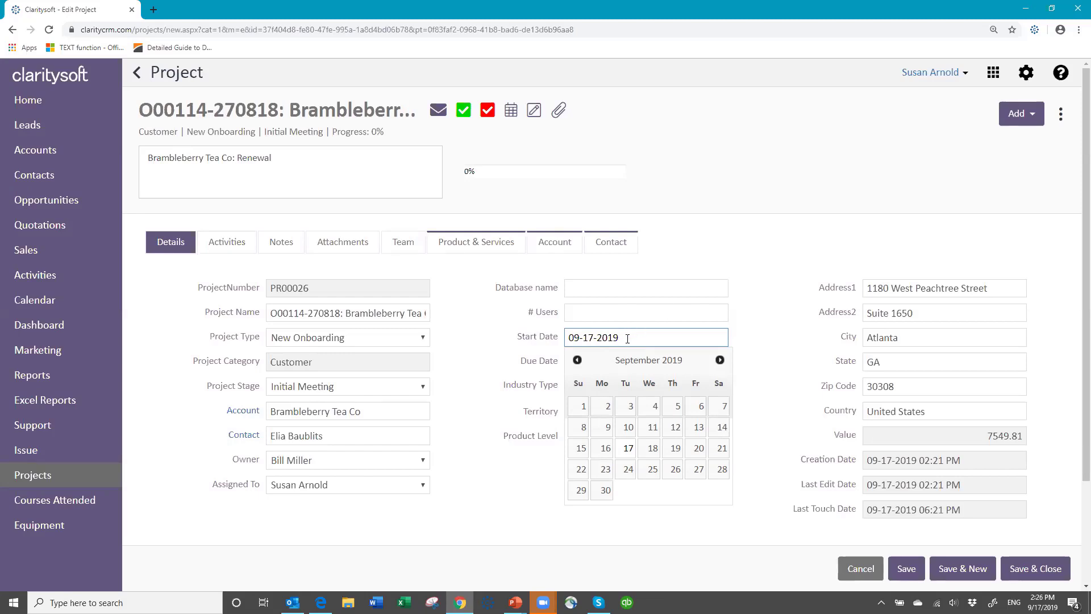
pyautogui.click(741, 338)
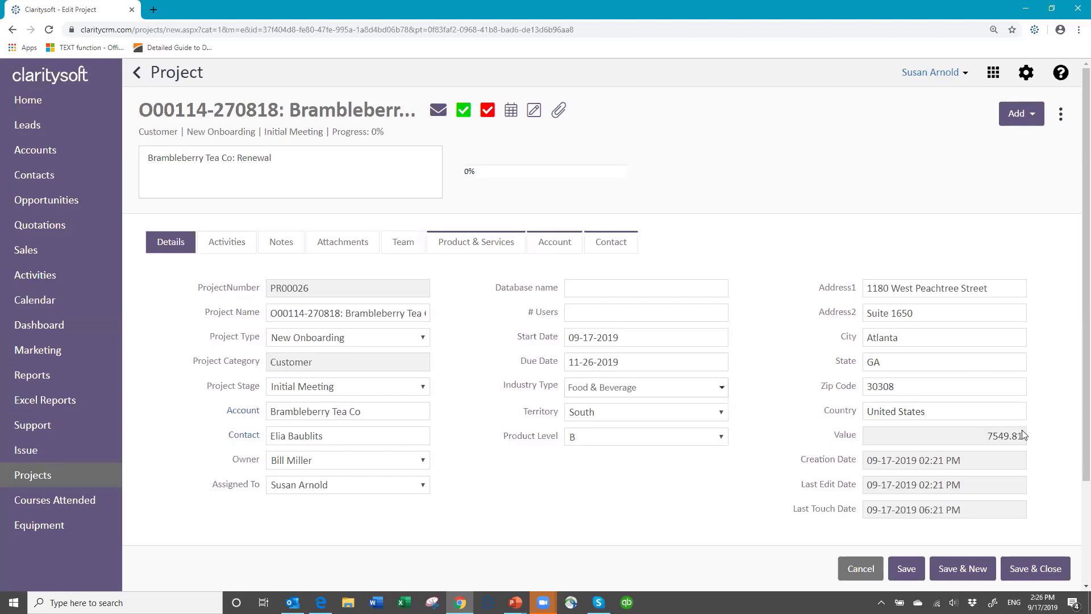
pyautogui.click(471, 243)
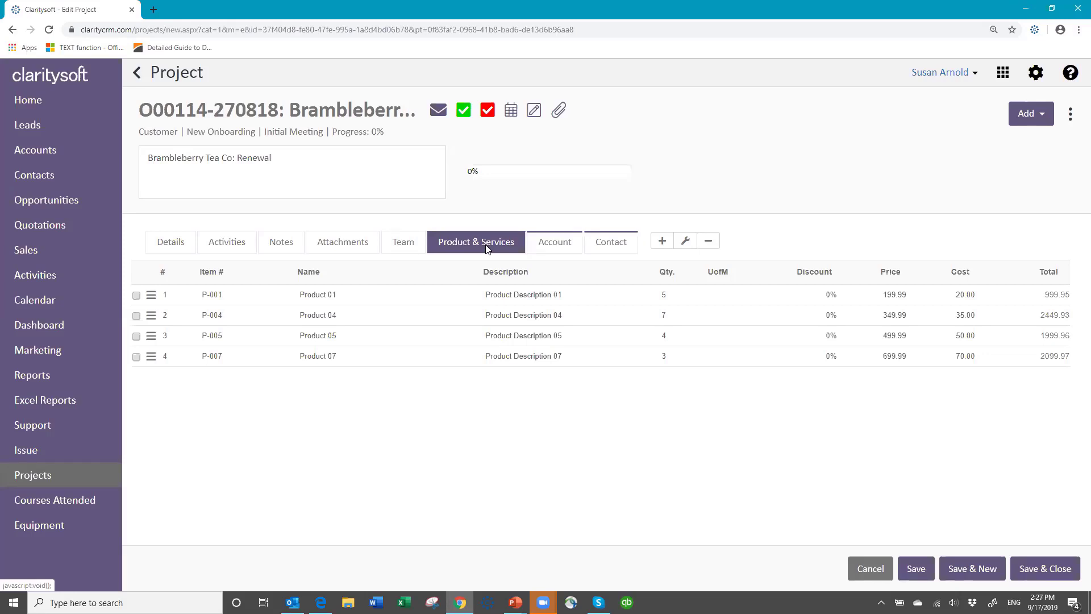
pyautogui.click(176, 239)
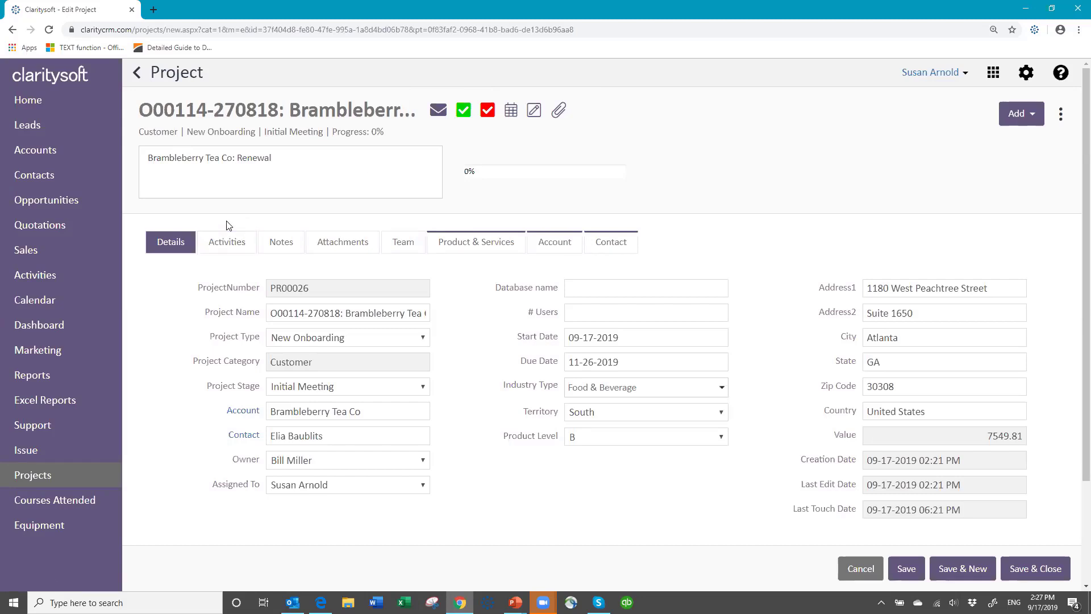
# - Add an internal member to the project team, choosing the project's assigned user with the role Project Leader, and save without sharing the project
pyautogui.click(403, 244)
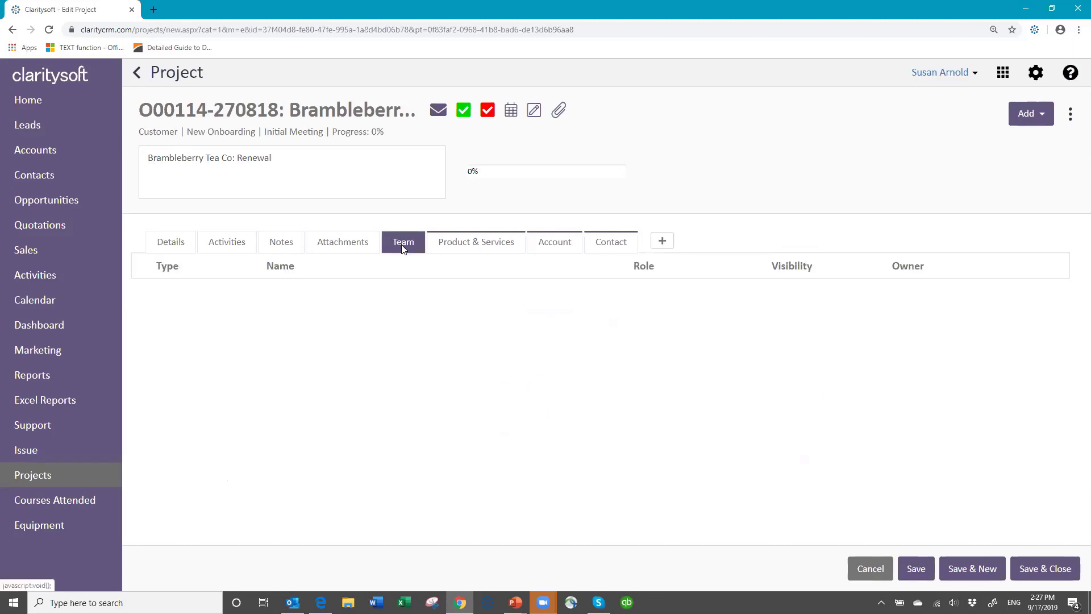
pyautogui.click(662, 244)
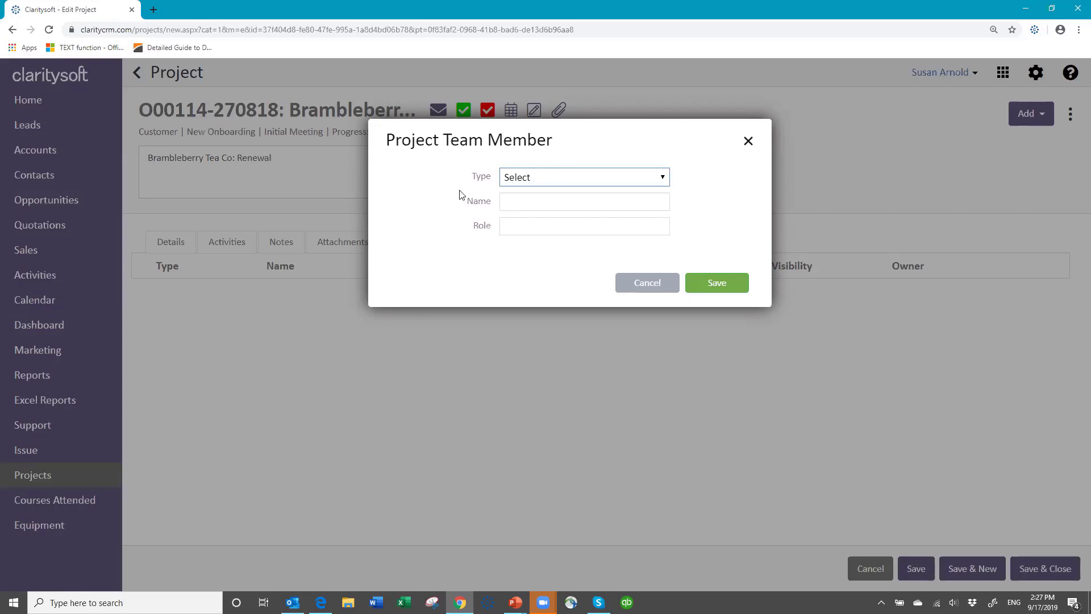
pyautogui.click(665, 178)
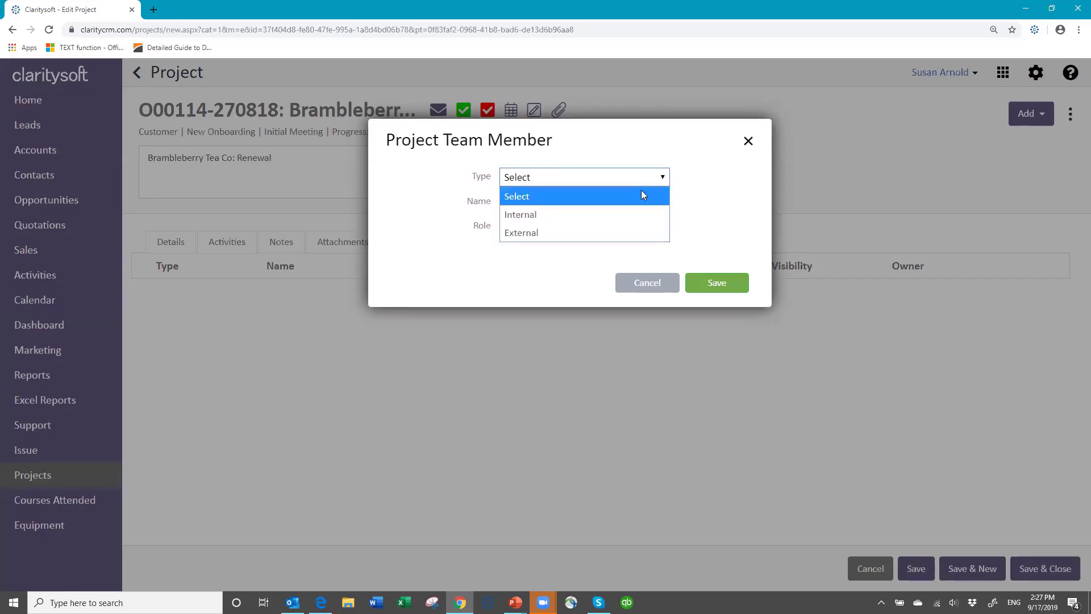
pyautogui.click(590, 215)
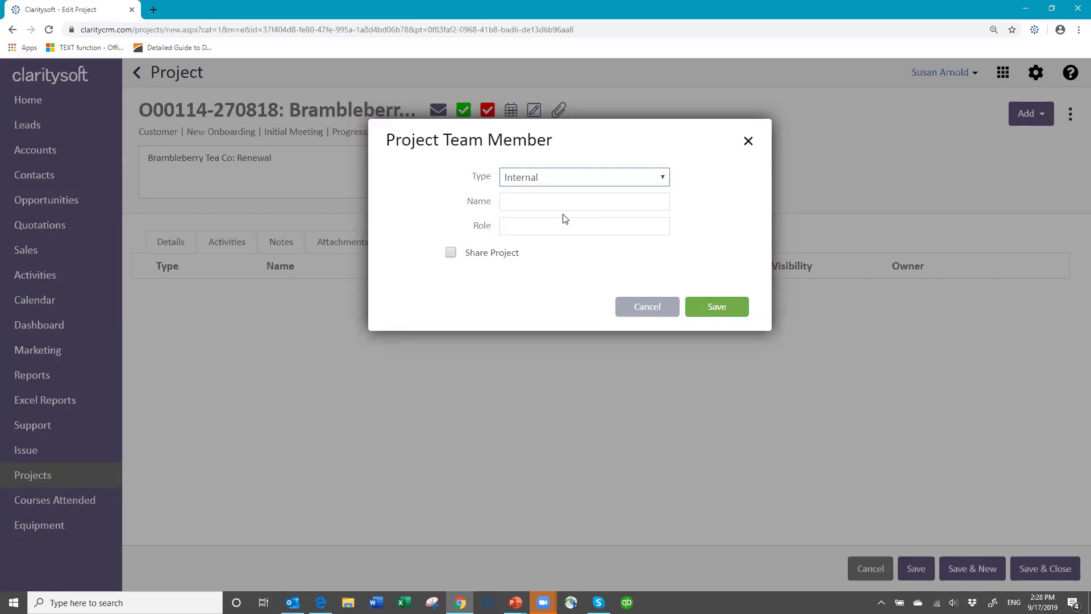
pyautogui.click(518, 200)
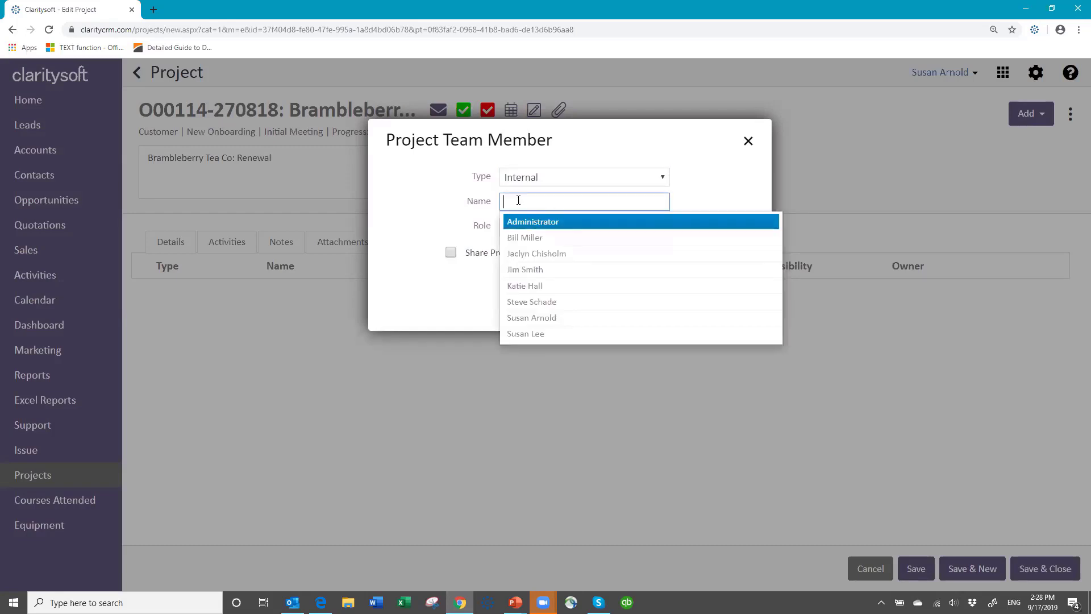
pyautogui.click(532, 317)
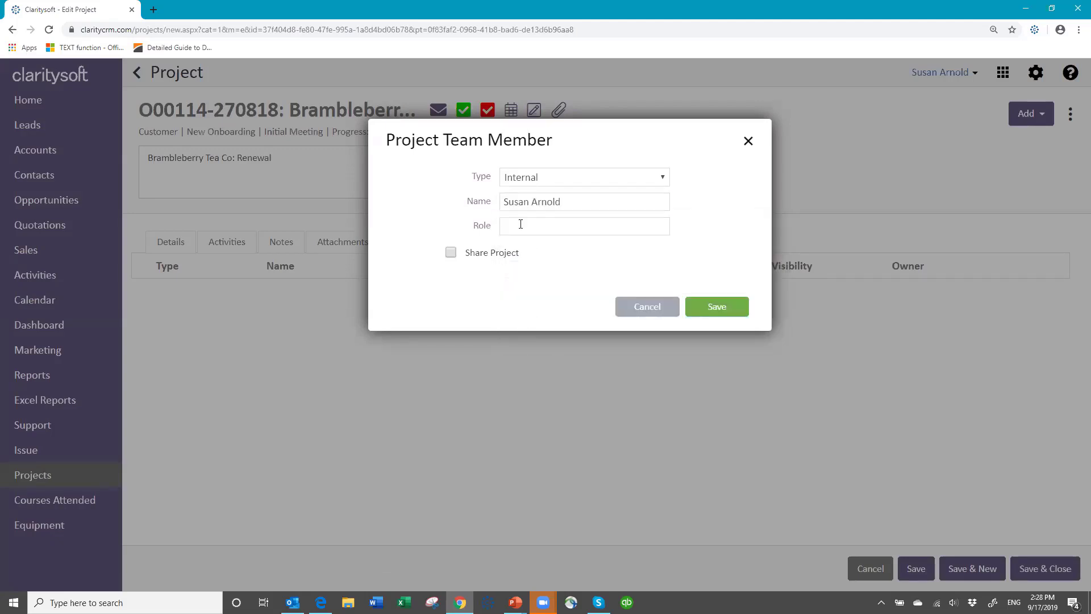
pyautogui.click(523, 226)
pyautogui.write('Eam')
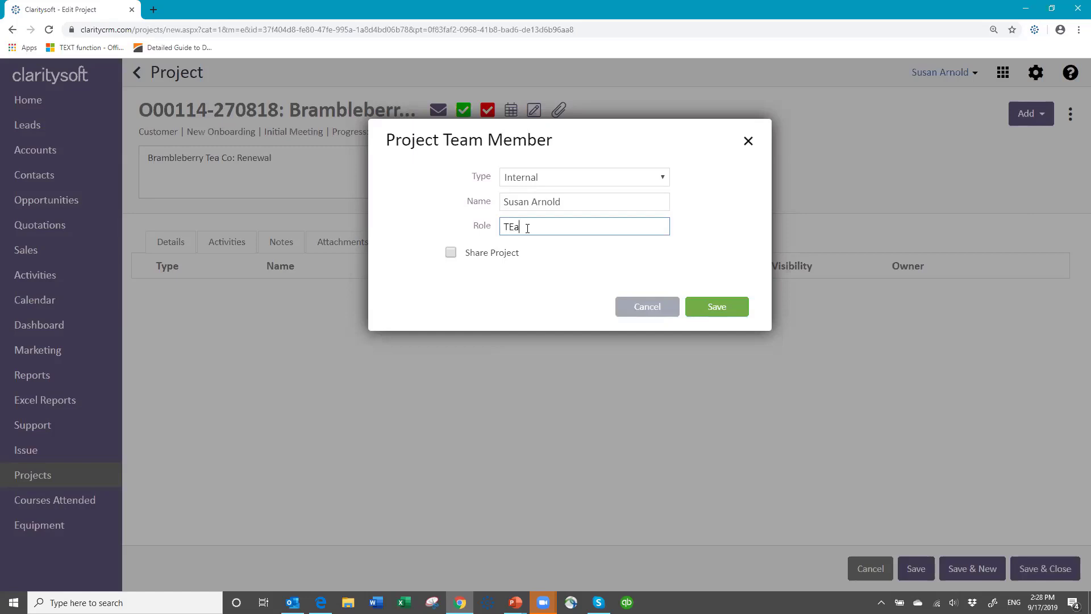
pyautogui.press('BackSpace')
pyautogui.press('BackSpace')
pyautogui.press('BackSpace')
pyautogui.press('BackSpace')
pyautogui.write('Project Leadrer')
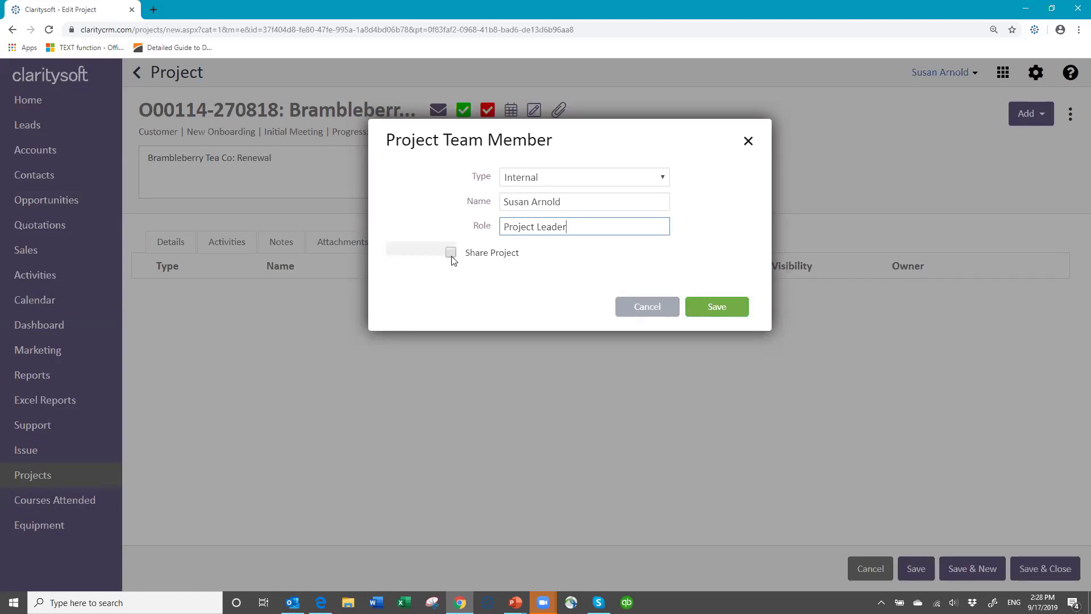
pyautogui.click(719, 308)
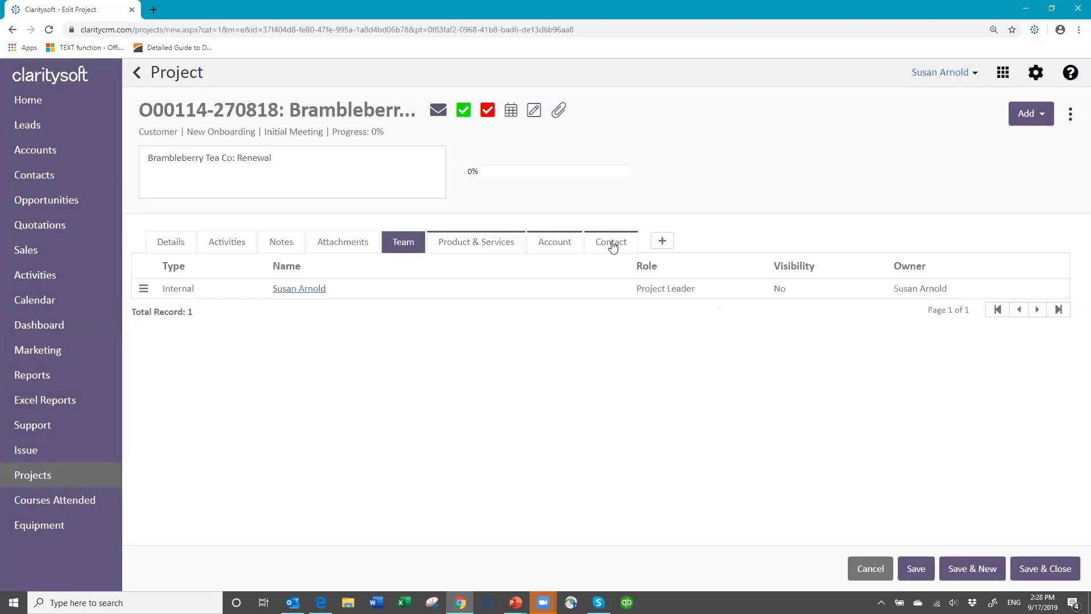
# - Add the project's contact to the project team as an External member with the role Company team leader, and save the member
pyautogui.click(662, 243)
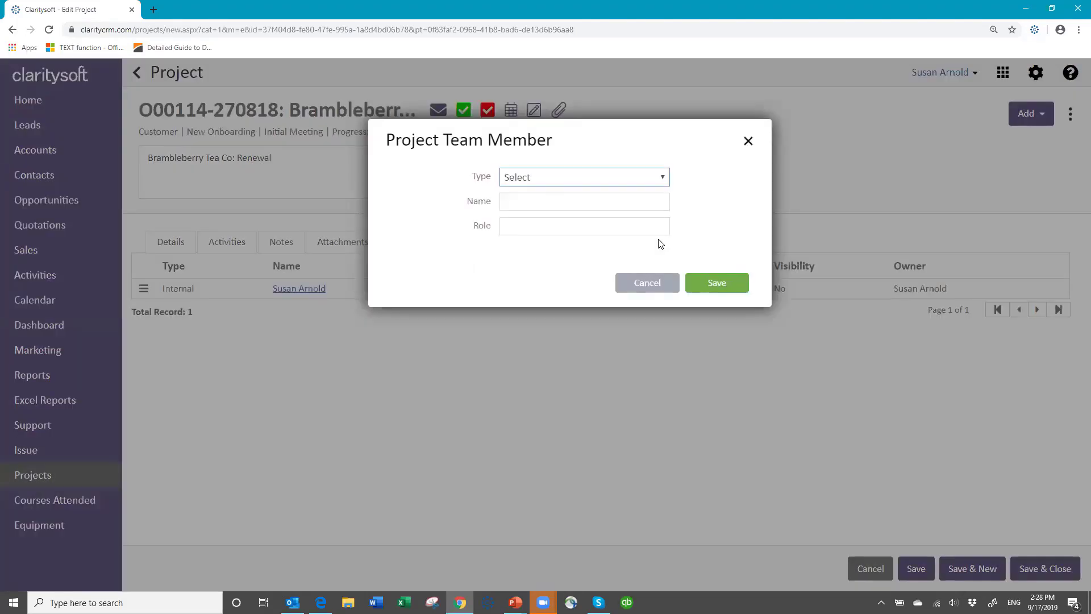
pyautogui.click(668, 178)
pyautogui.click(576, 233)
pyautogui.click(541, 200)
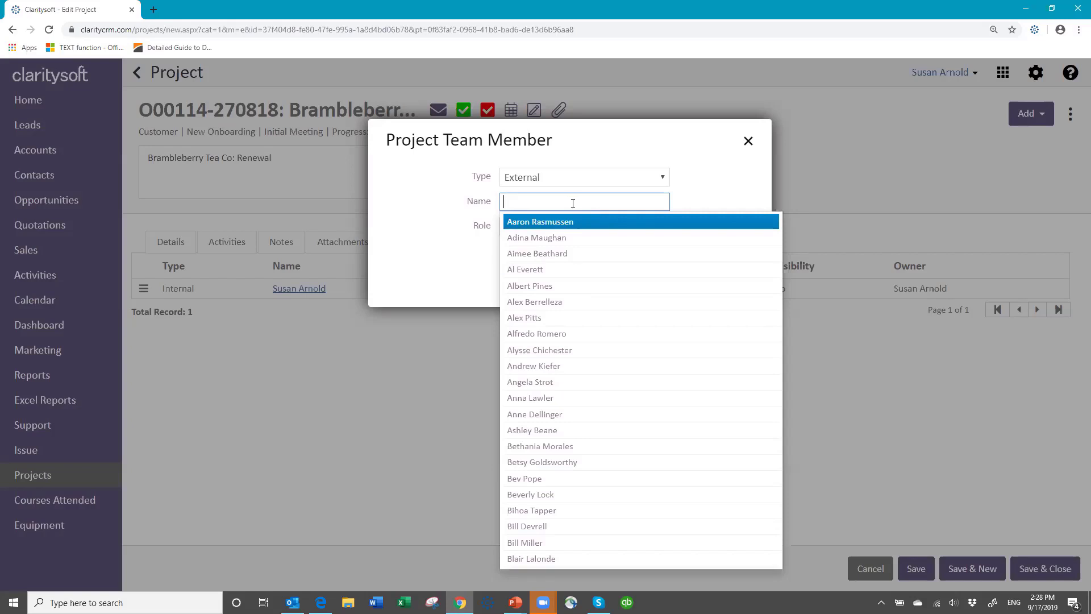
pyautogui.write('eli')
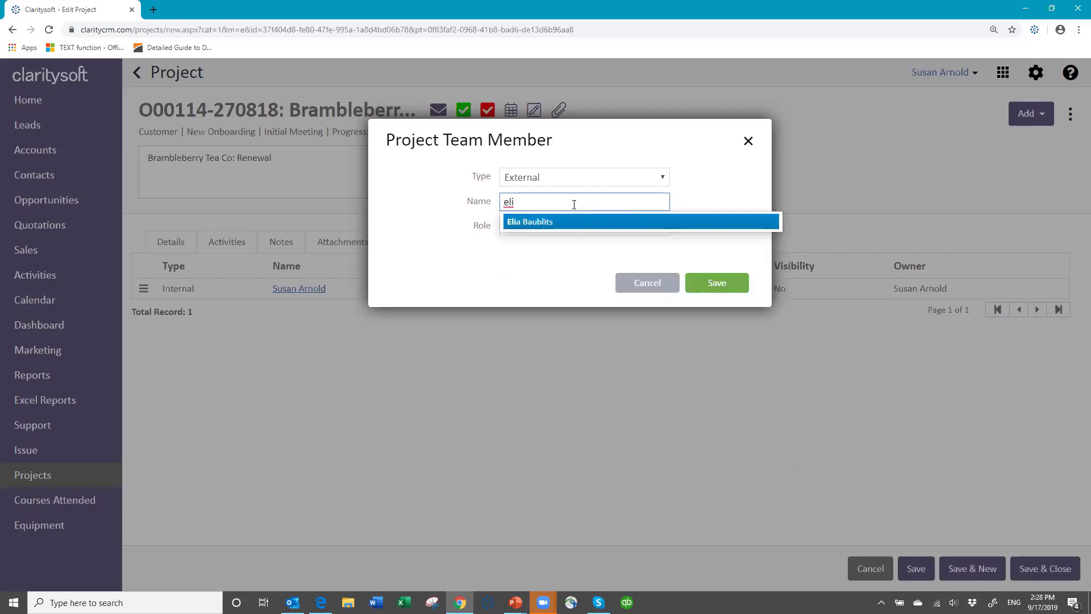
pyautogui.click(592, 222)
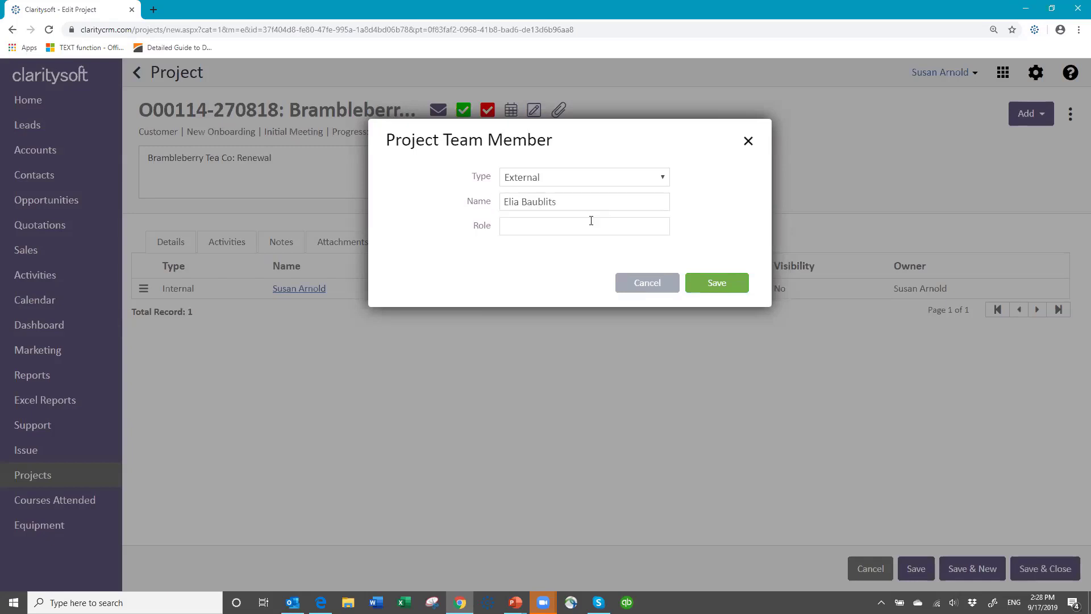
pyautogui.click(552, 226)
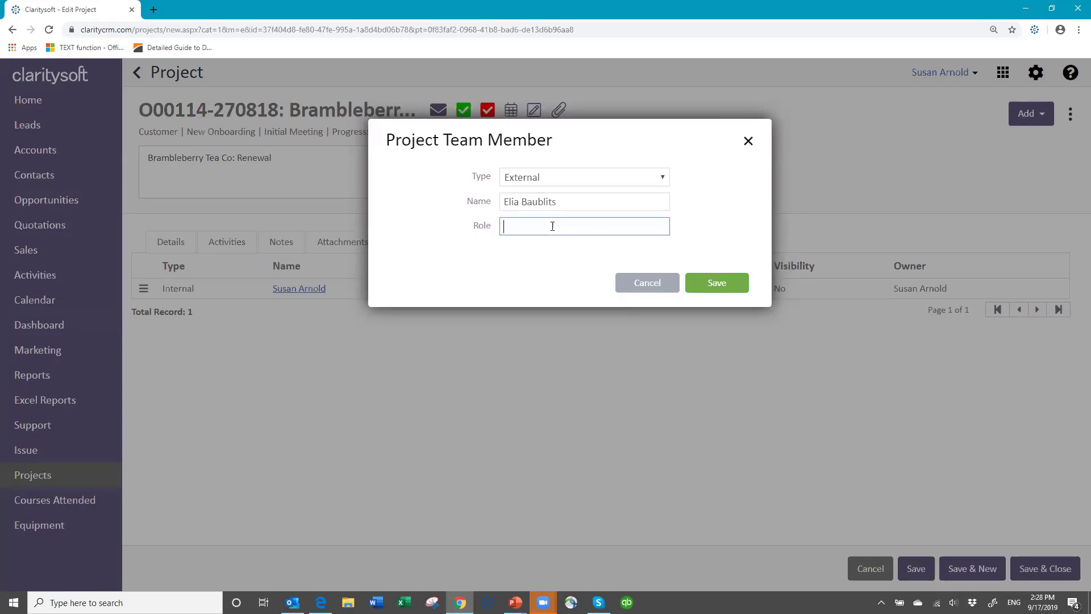
pyautogui.write('Company team leader')
pyautogui.click(713, 284)
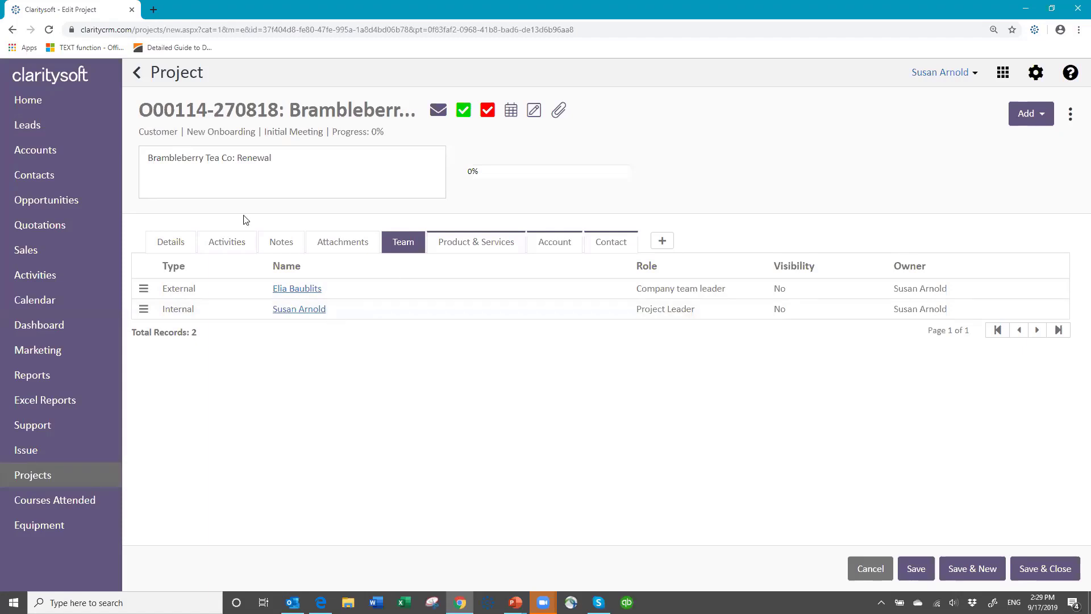
# - Check the project's details and activities, and save and close the project
pyautogui.click(166, 251)
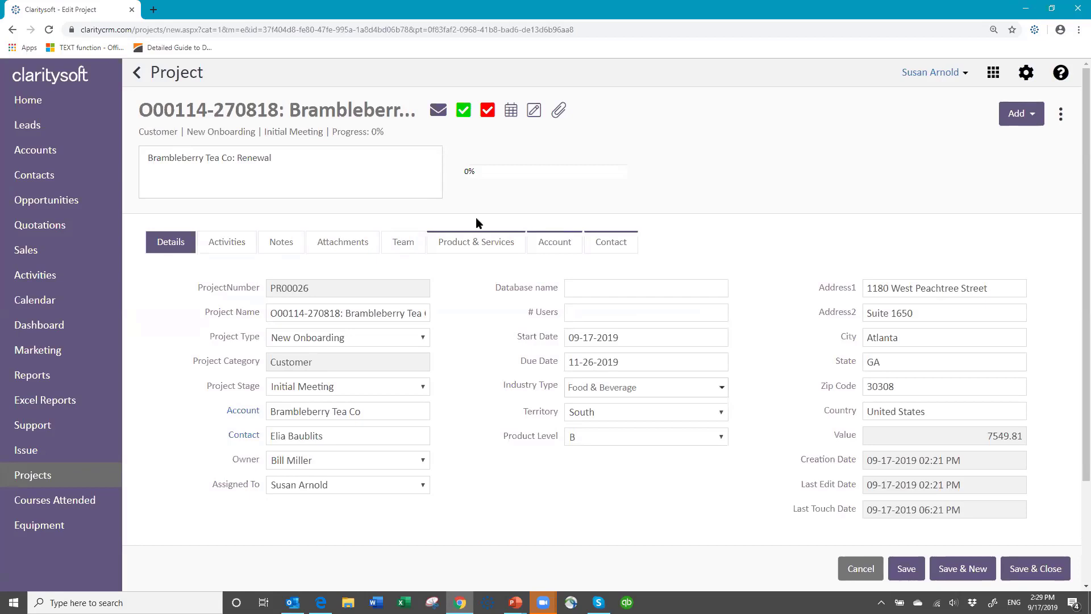
pyautogui.click(230, 249)
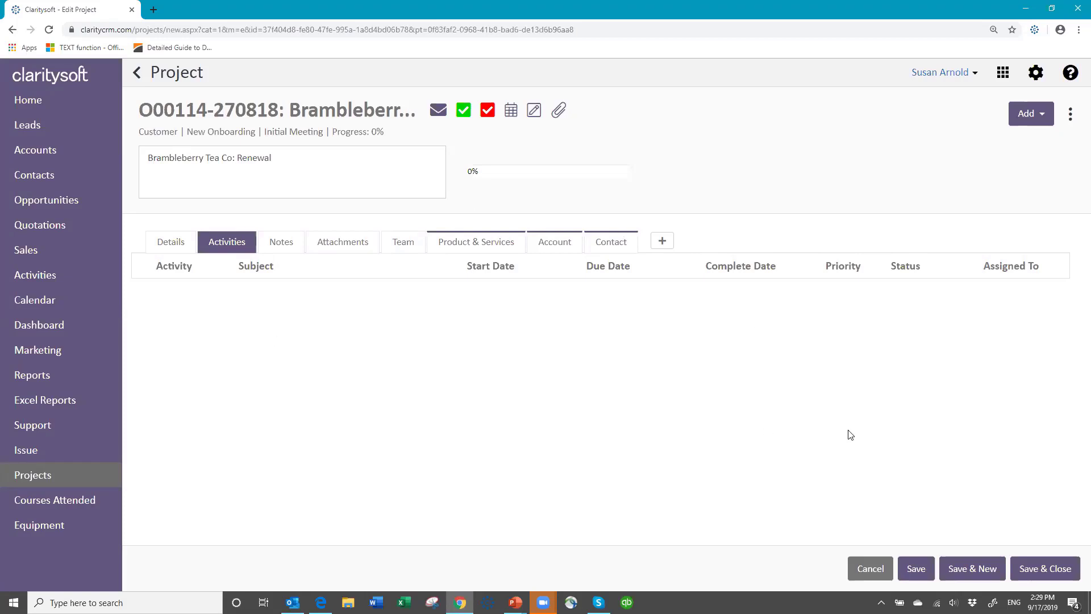
pyautogui.click(1055, 571)
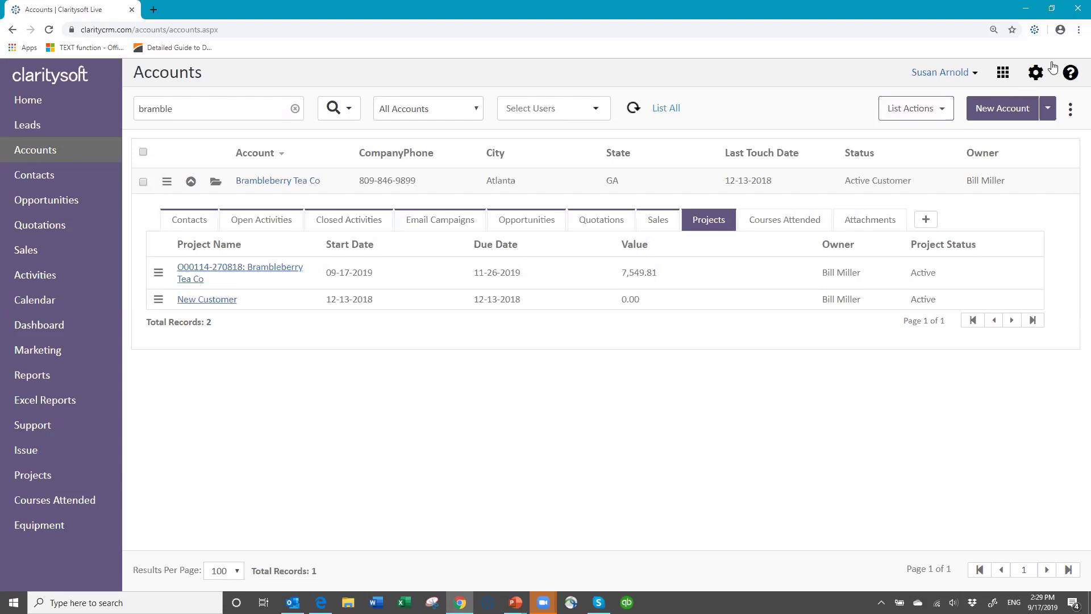
# - Examine the activities of the New Lead action plan in the settings, and leave the plan without changes
pyautogui.click(1035, 74)
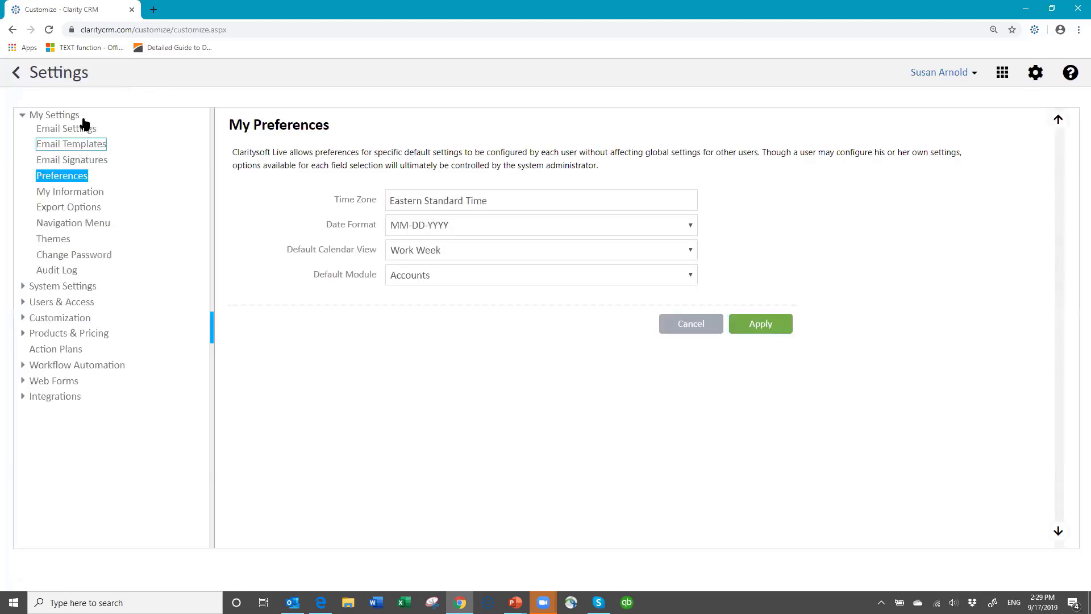
pyautogui.click(57, 355)
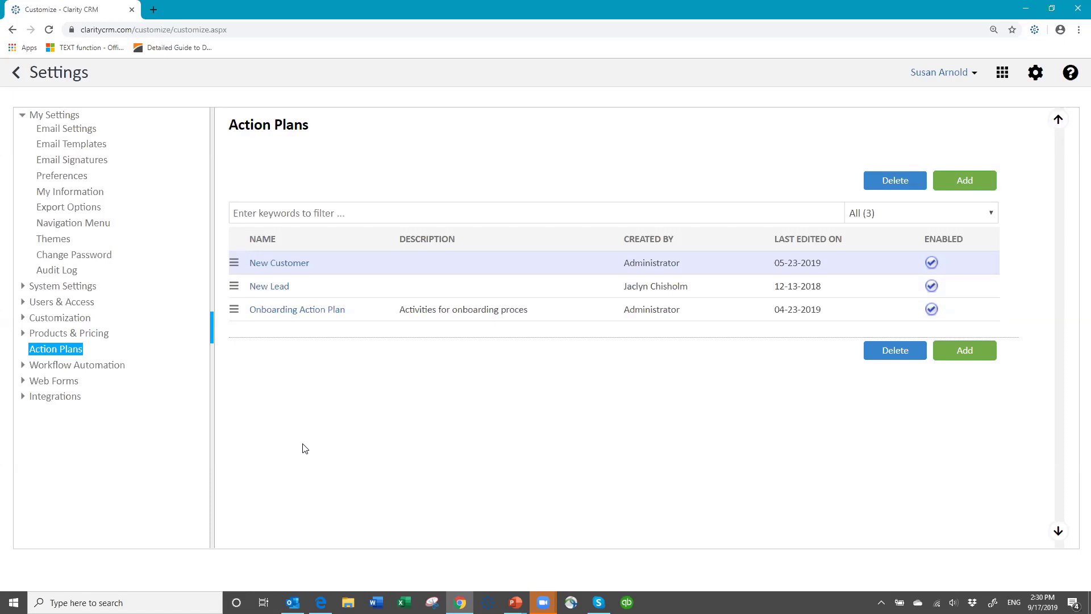
pyautogui.click(271, 288)
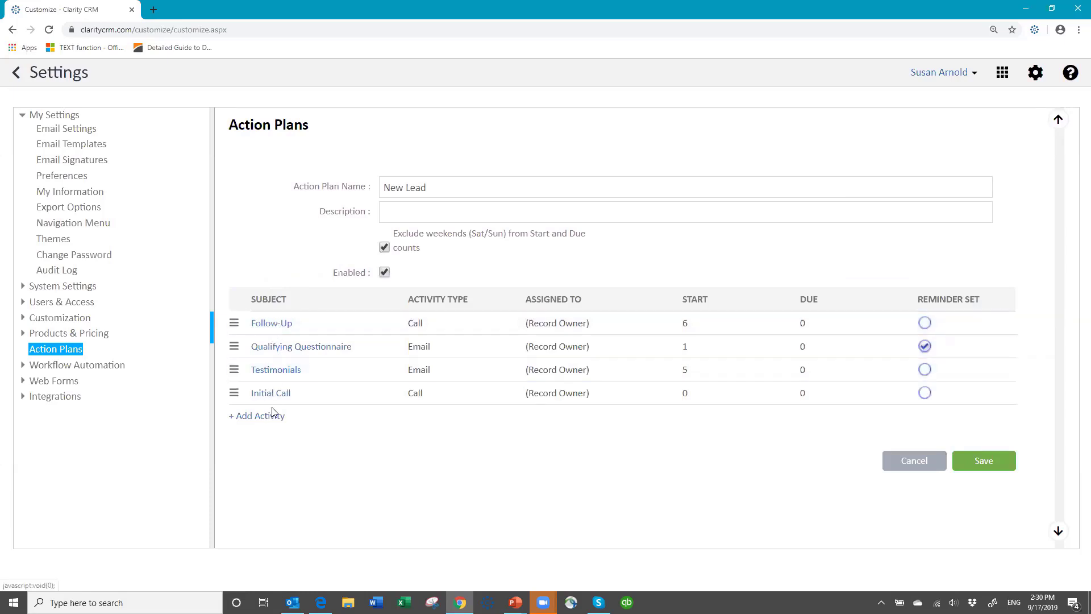
pyautogui.click(923, 461)
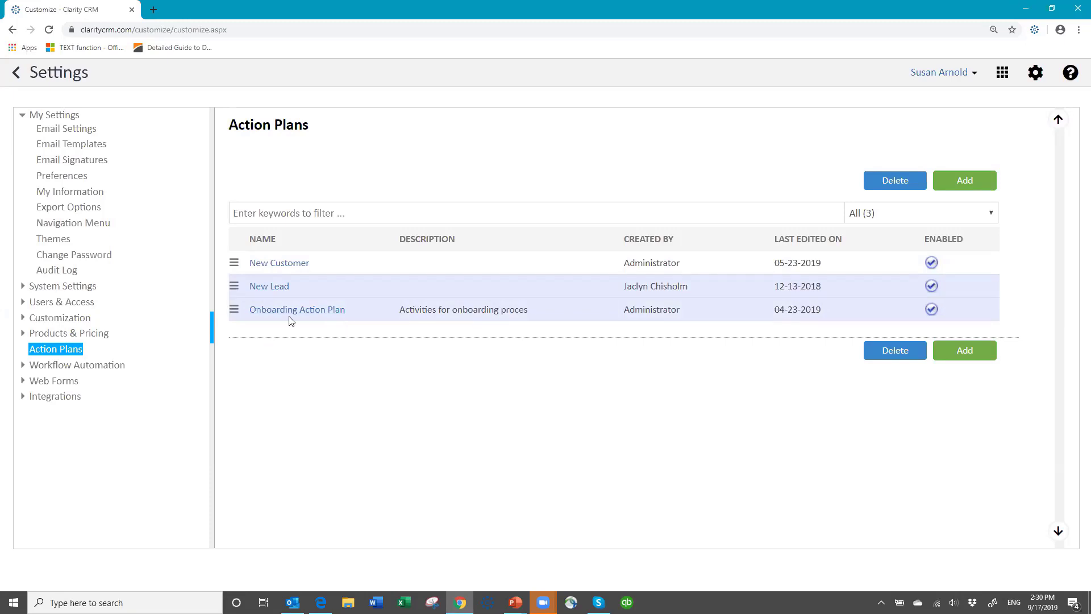
# - Assign the Schedule Kickoff meeting activity of the Onboarding Action Plan to the Record Owner, keeping type Email and priority Medium
pyautogui.click(288, 312)
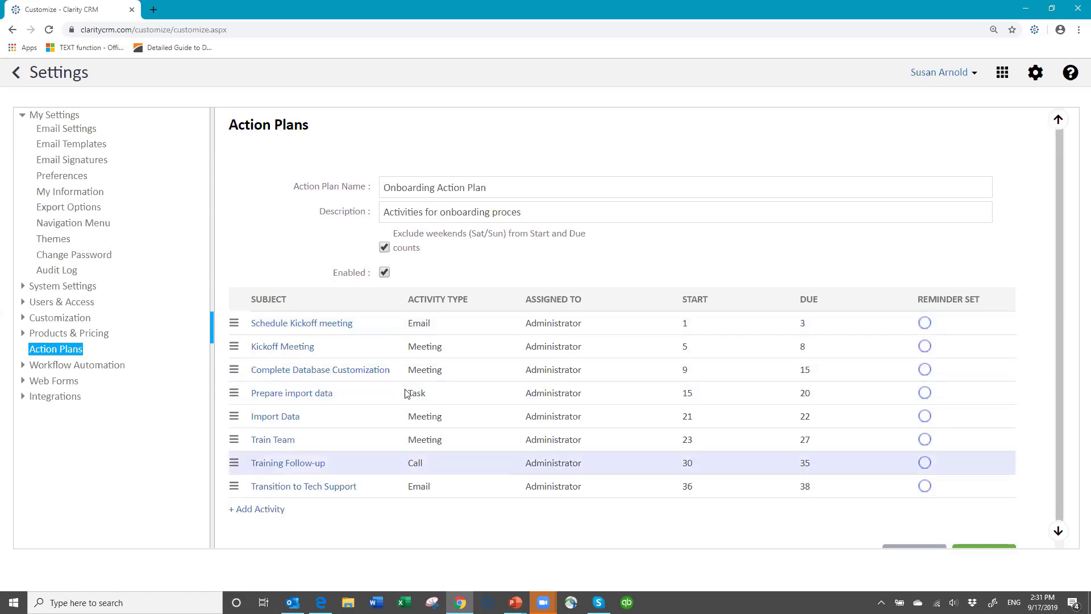
pyautogui.click(288, 328)
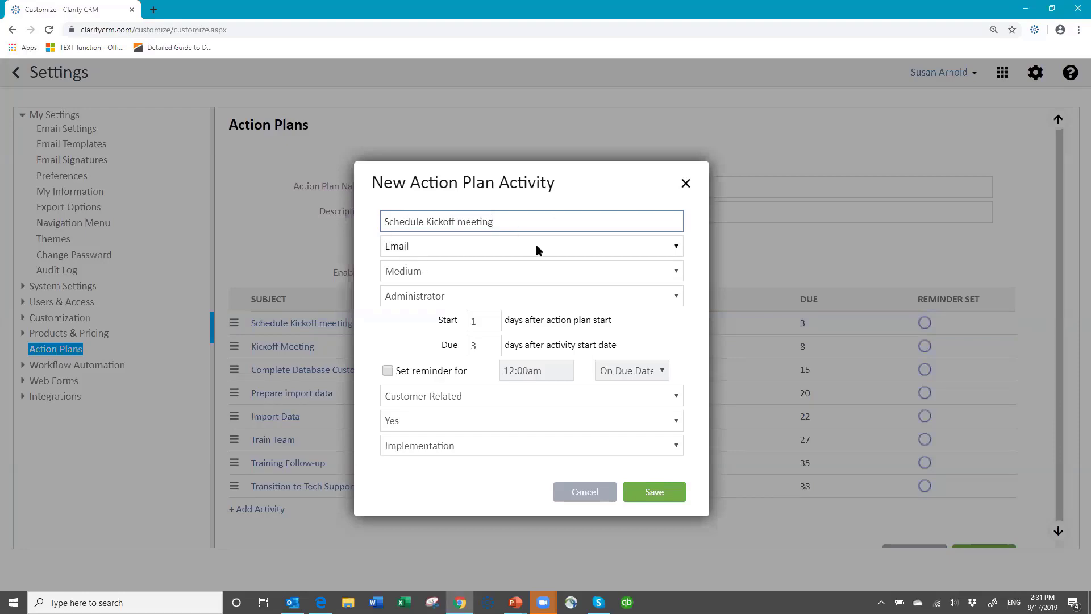
pyautogui.click(681, 248)
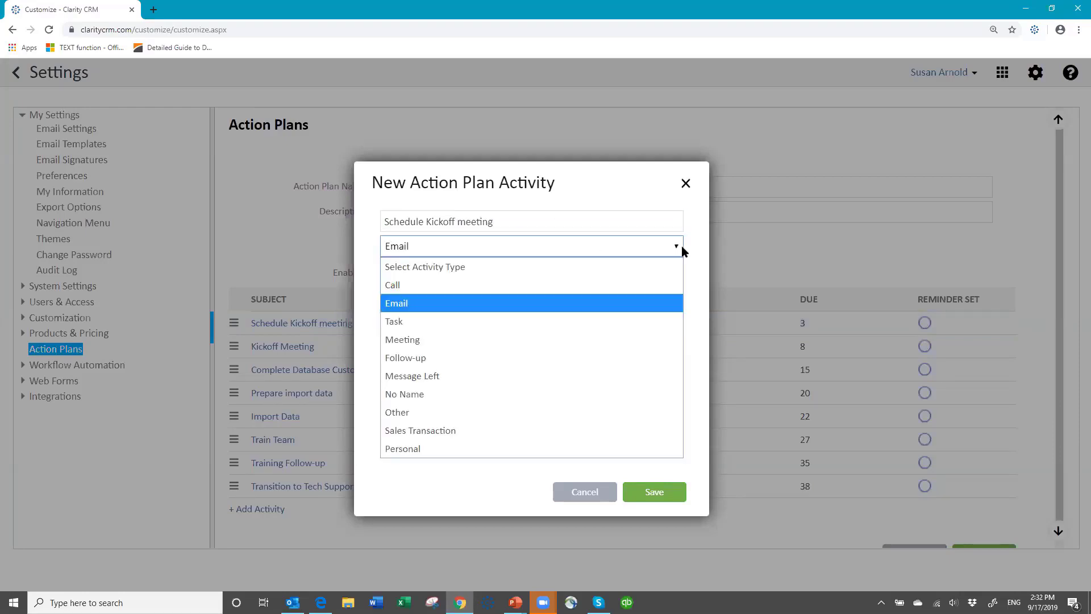
pyautogui.click(639, 248)
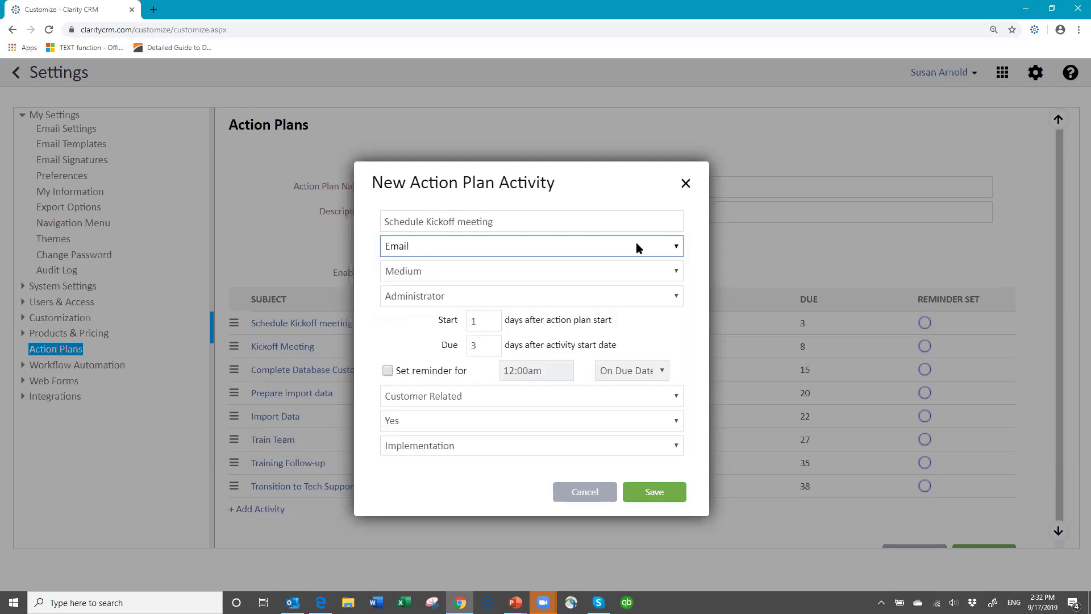
pyautogui.click(440, 275)
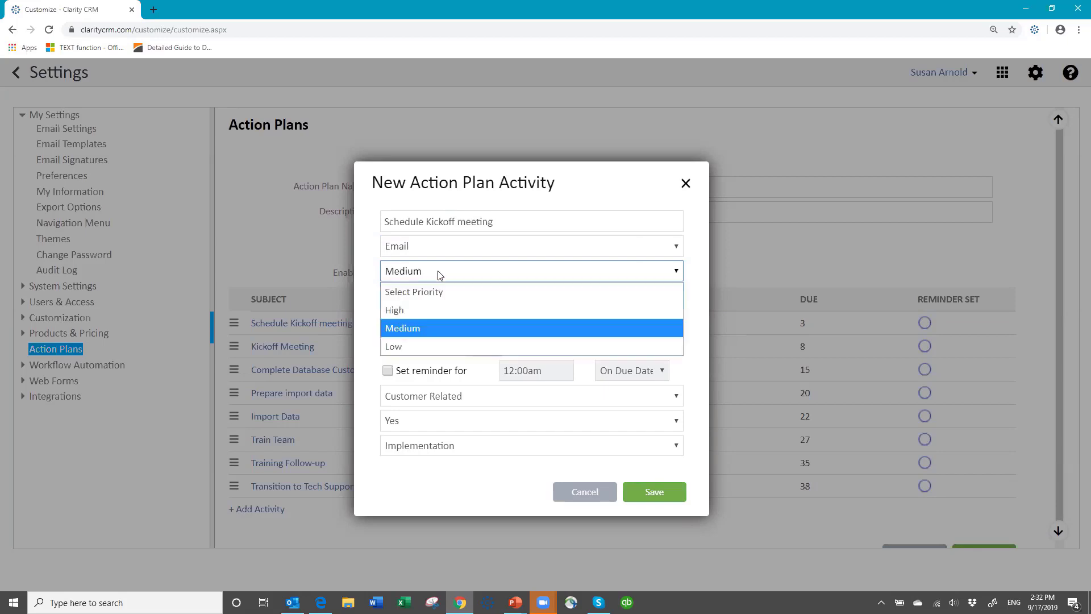
pyautogui.click(439, 275)
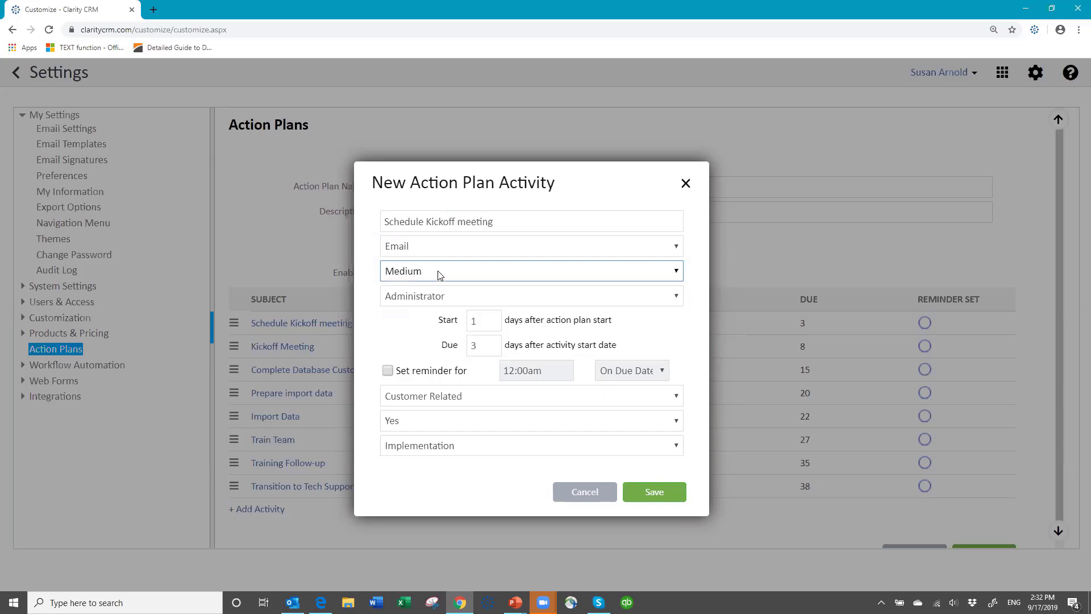
pyautogui.click(678, 296)
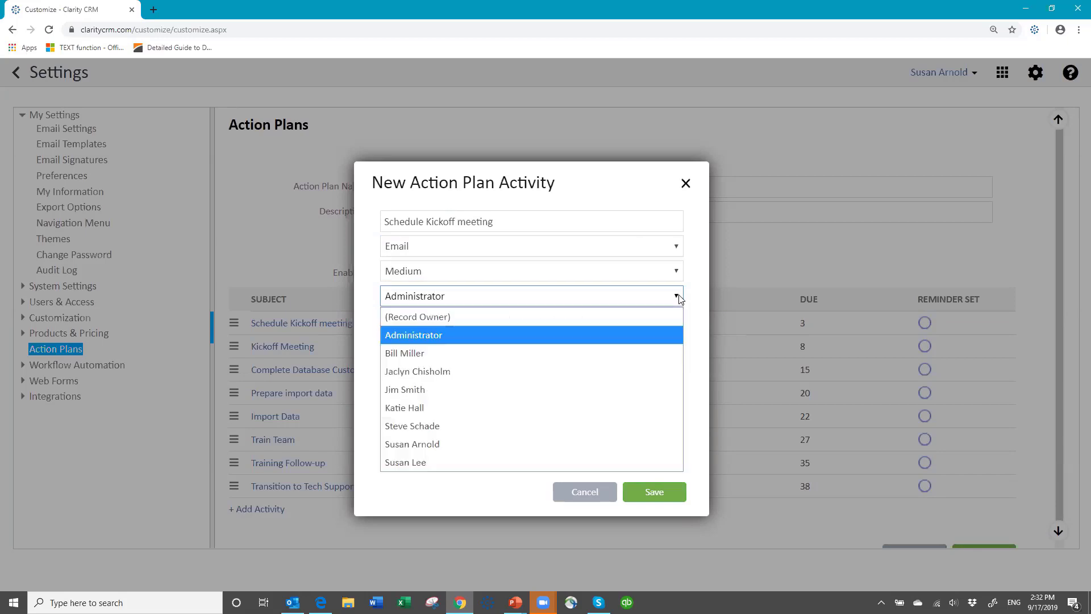
pyautogui.click(461, 321)
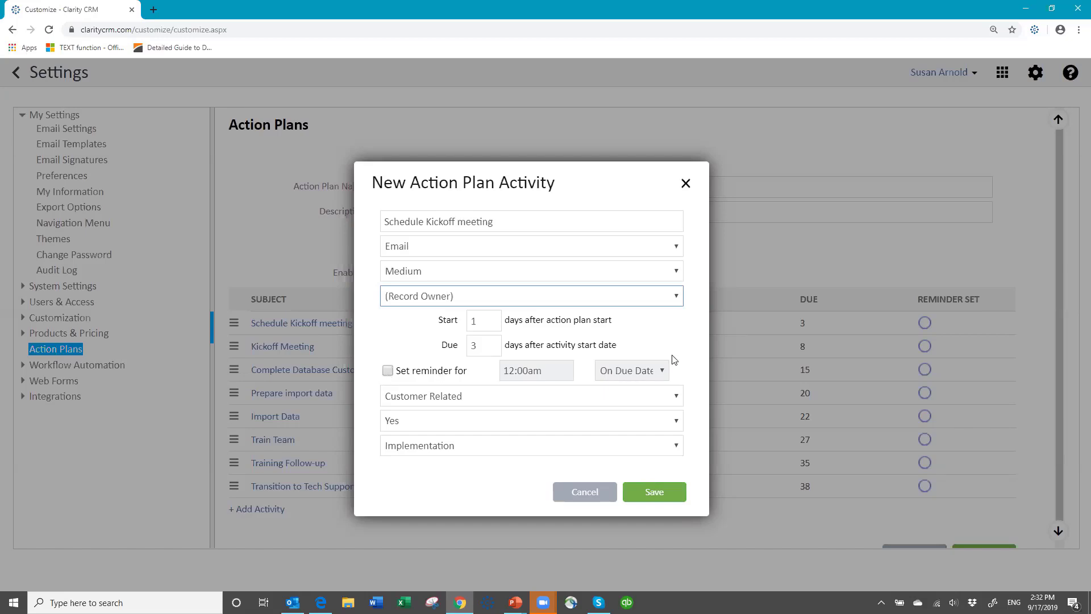
# - Enable the kickoff activity's 12:00am reminder on the start date, keep category Customer Related, and save both the activity and the action plan
pyautogui.click(388, 371)
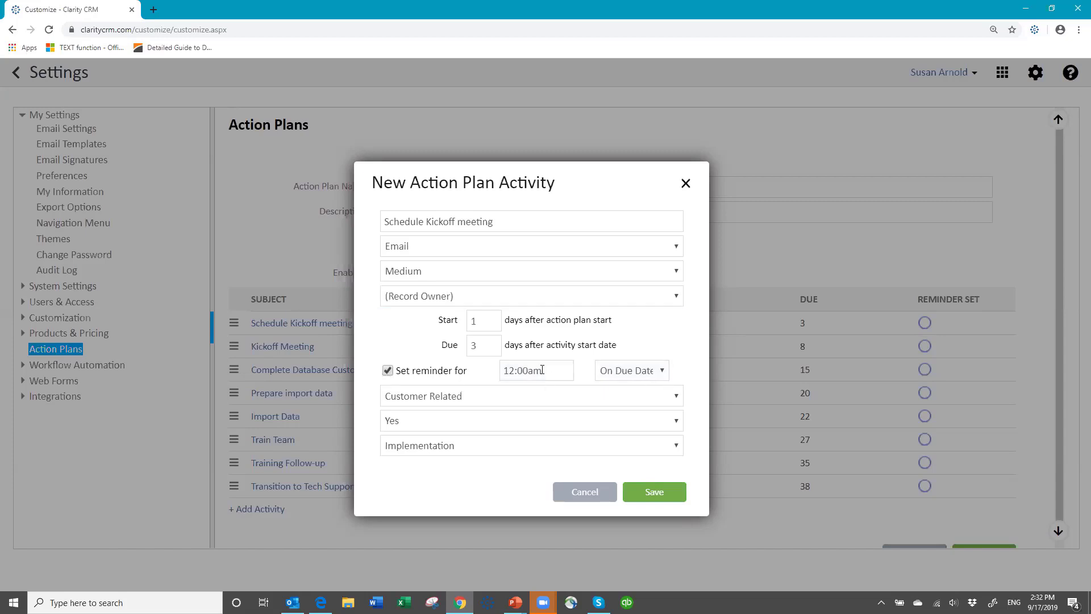
pyautogui.click(666, 371)
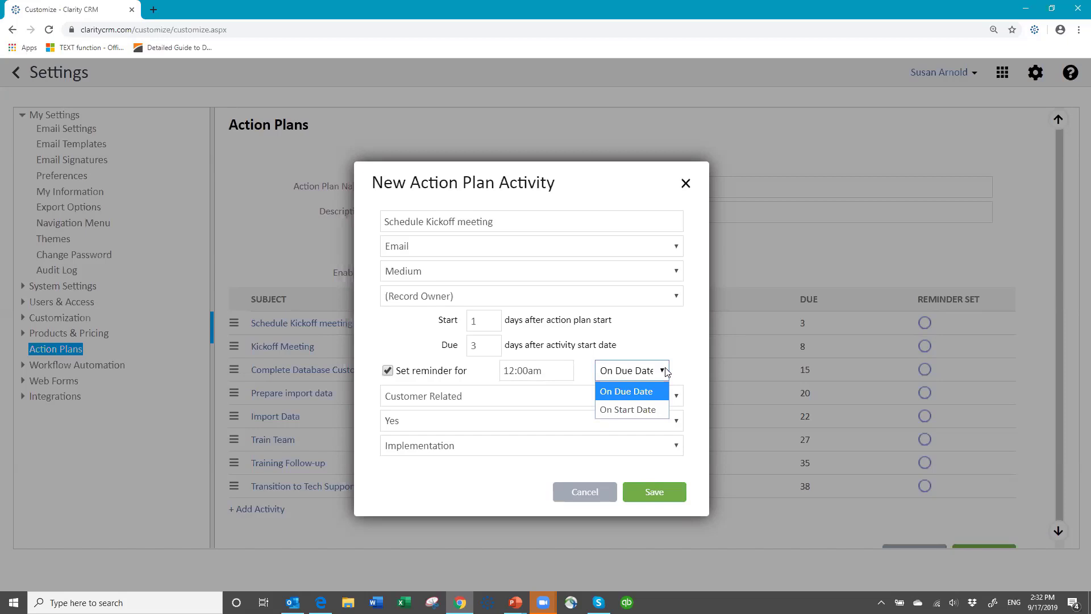
pyautogui.click(665, 371)
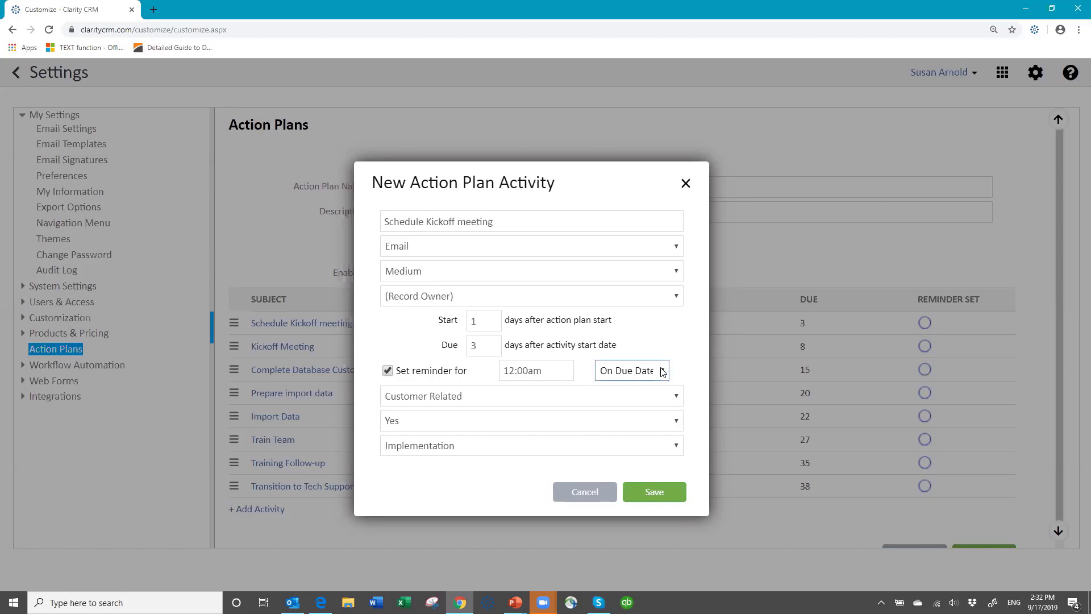
pyautogui.click(663, 371)
pyautogui.click(642, 409)
pyautogui.click(678, 396)
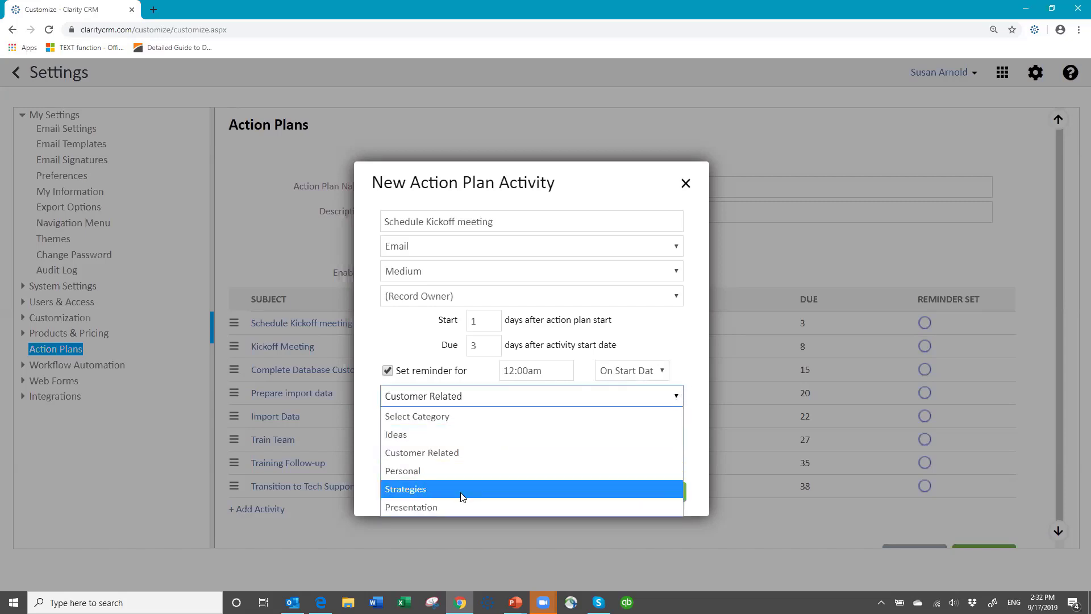
pyautogui.click(467, 455)
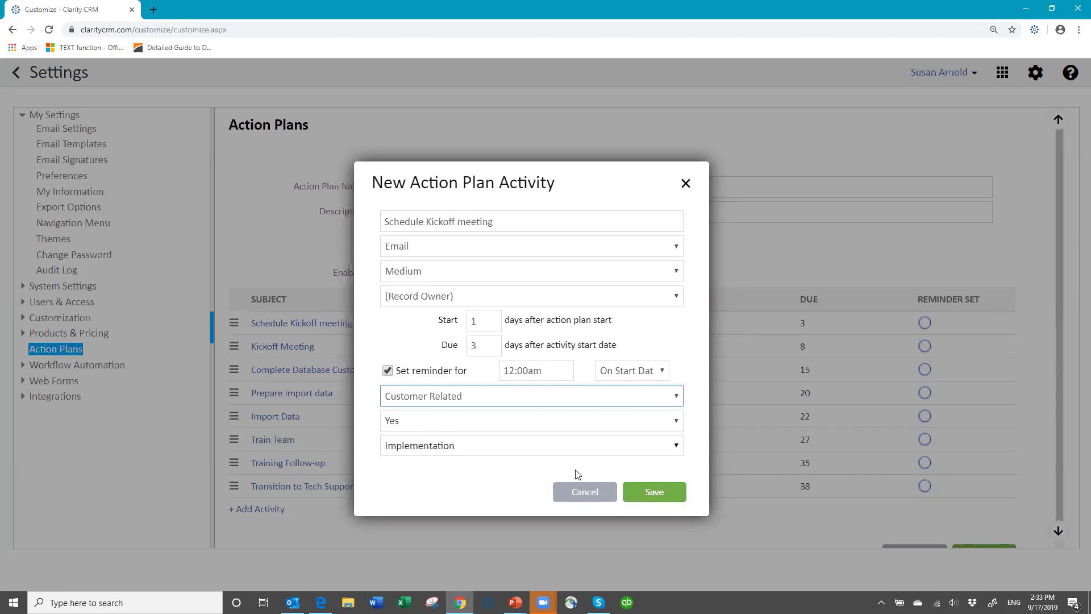
pyautogui.click(647, 494)
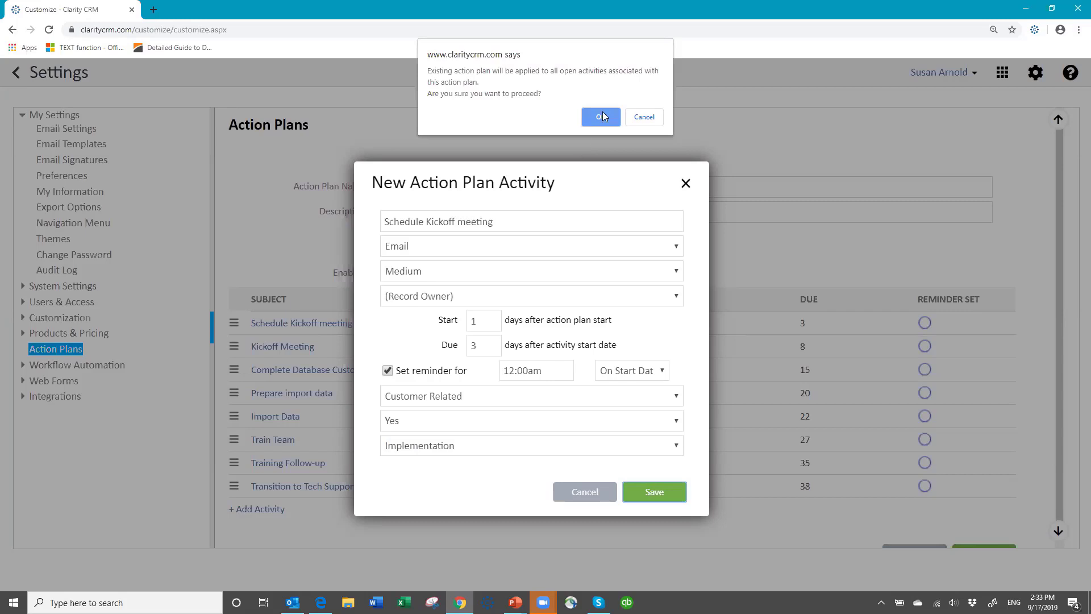
pyautogui.click(601, 117)
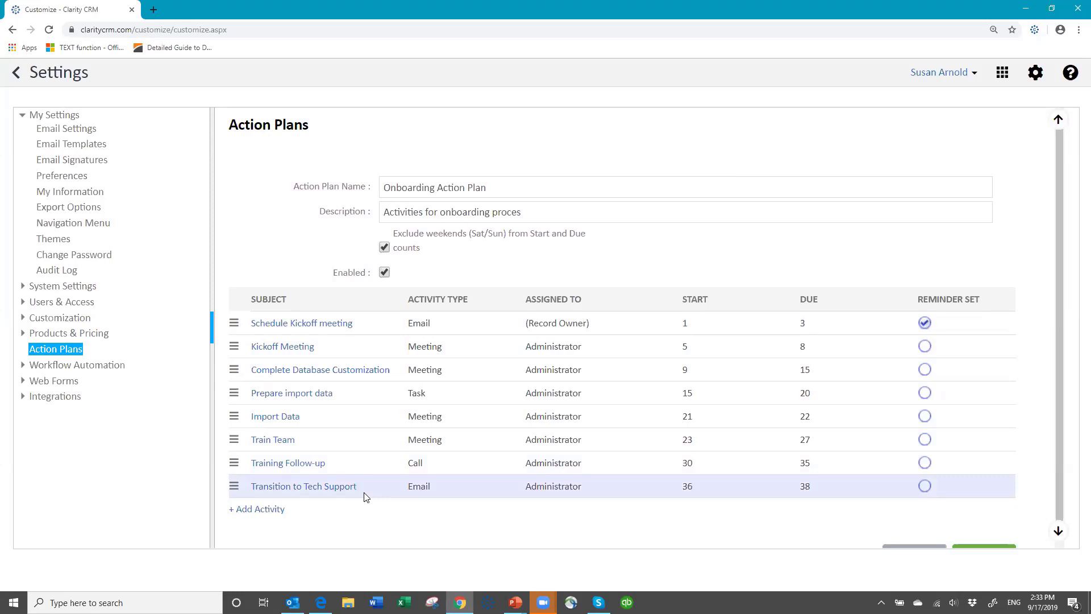
pyautogui.scroll(-1, 829, 419)
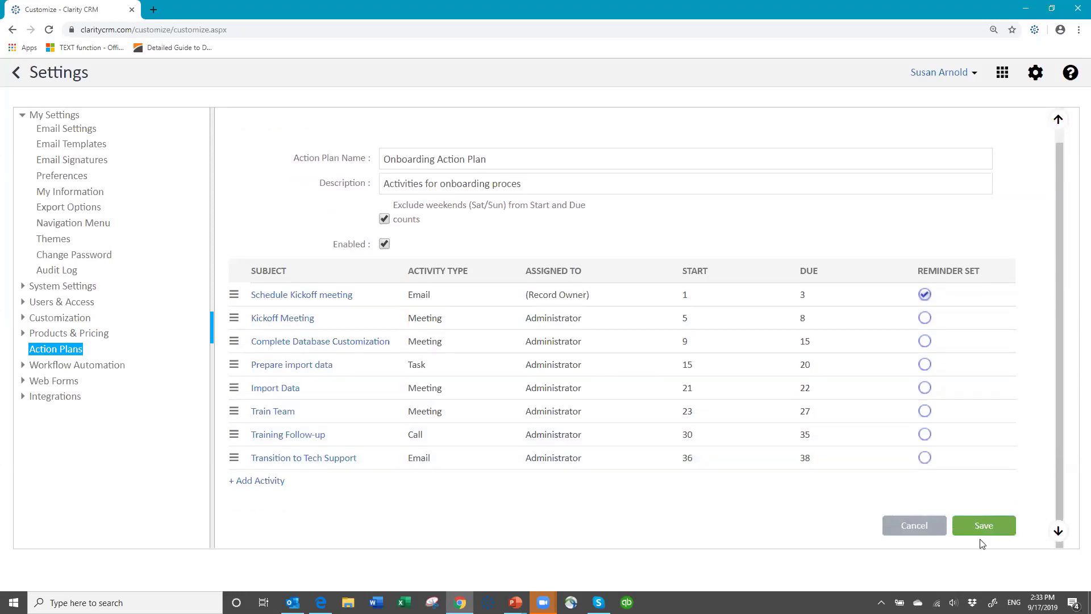
pyautogui.click(983, 524)
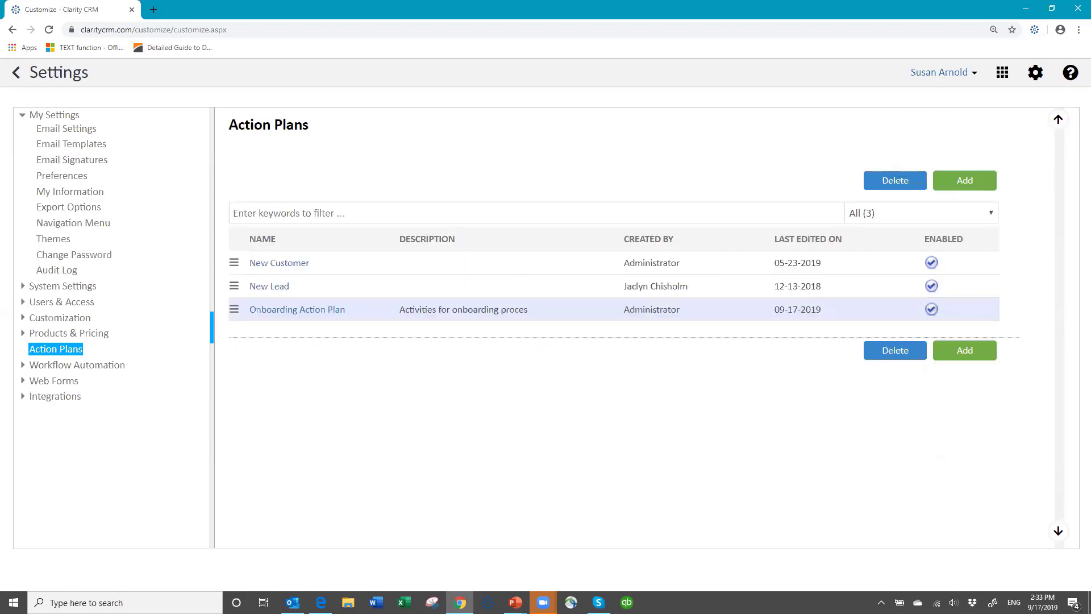
# - Create a new action plan named "Onboarding2 Action Plan", leaving its description blank
pyautogui.click(965, 182)
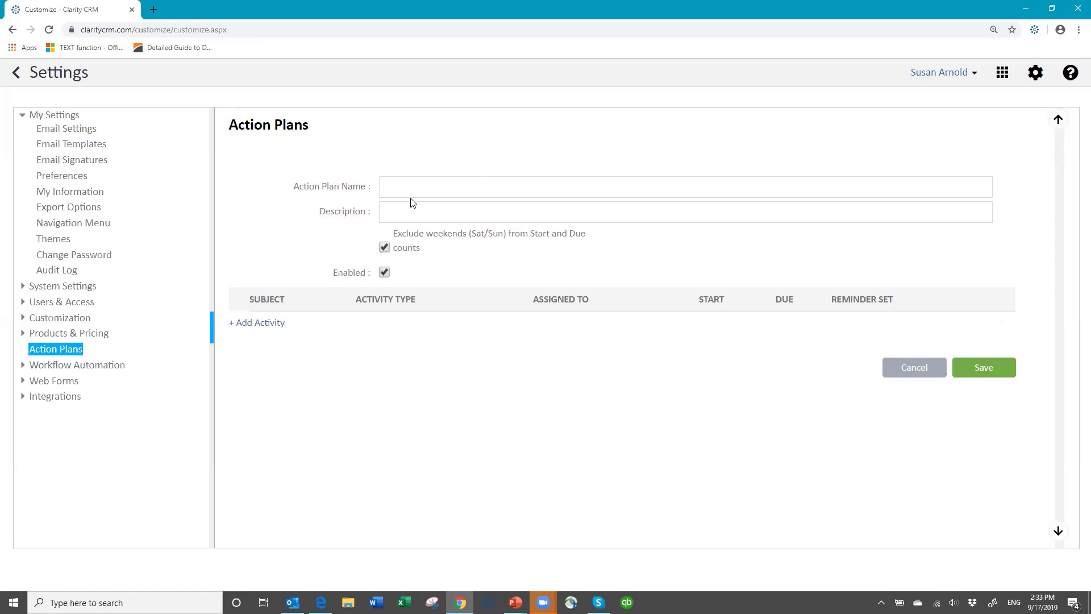
pyautogui.click(432, 186)
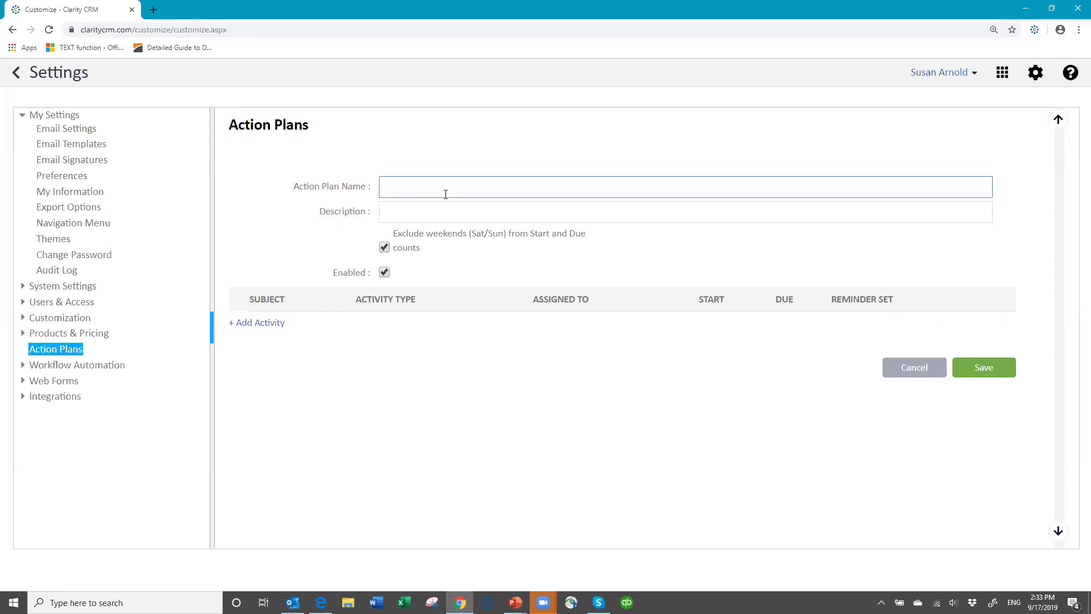
pyautogui.write('Onboarding2 Action Plan')
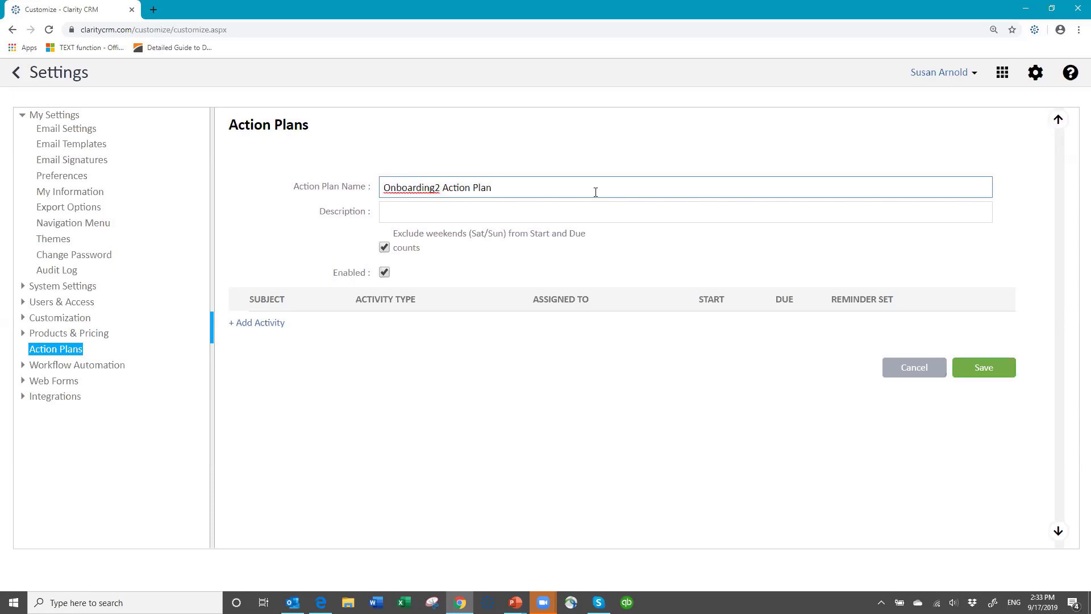
pyautogui.click(398, 212)
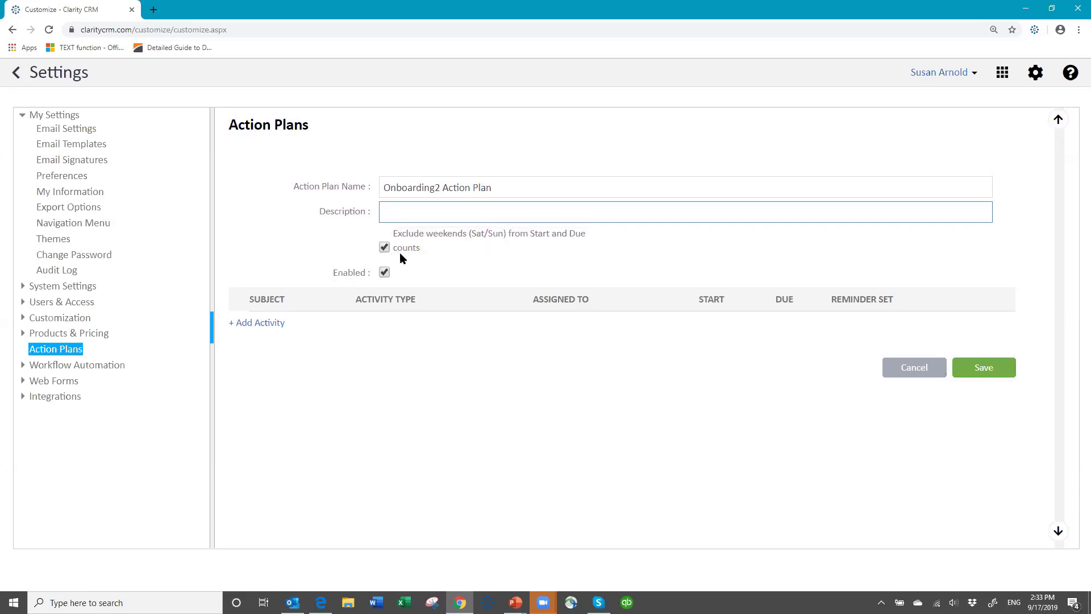
# - Add a "Schedule Kick Off meeting" activity of type Call to the plan, with Medium priority and assigned to the signed-in user
pyautogui.click(259, 323)
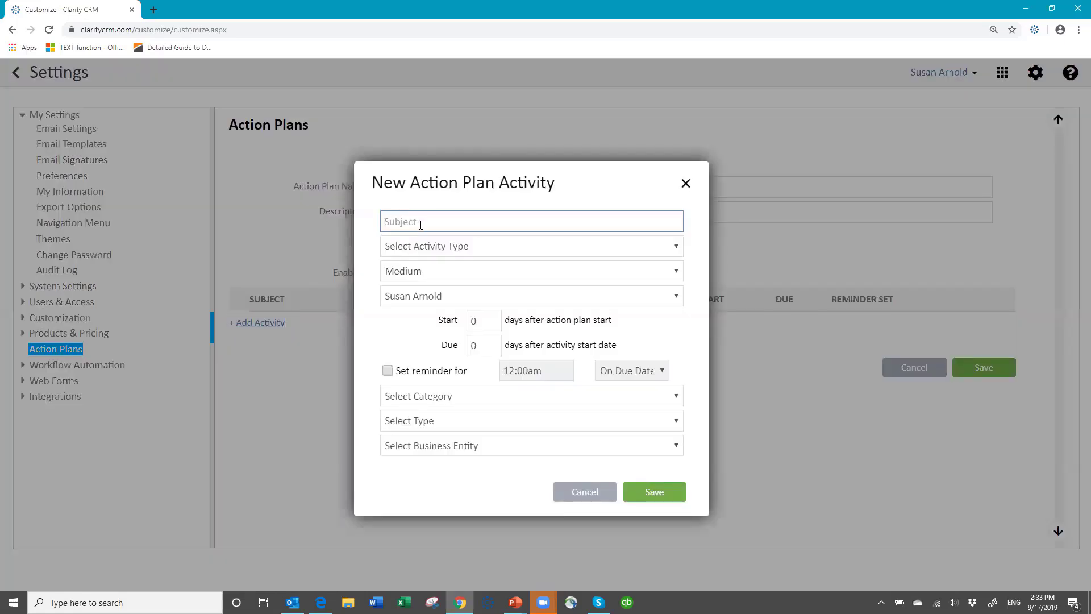
pyautogui.write('Schedule Kick Off meeting')
pyautogui.click(460, 246)
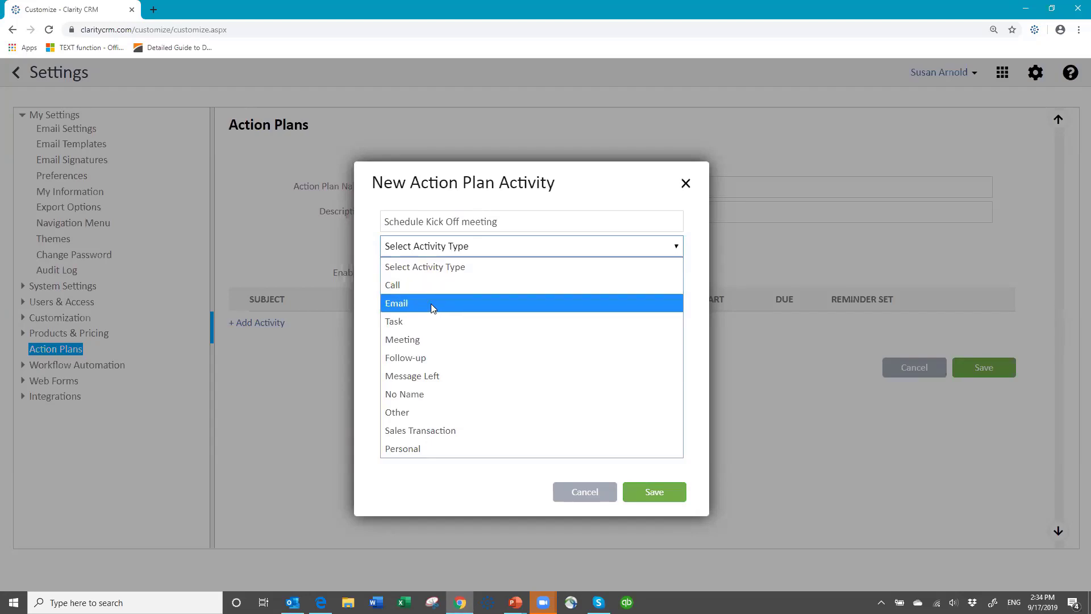
pyautogui.click(436, 284)
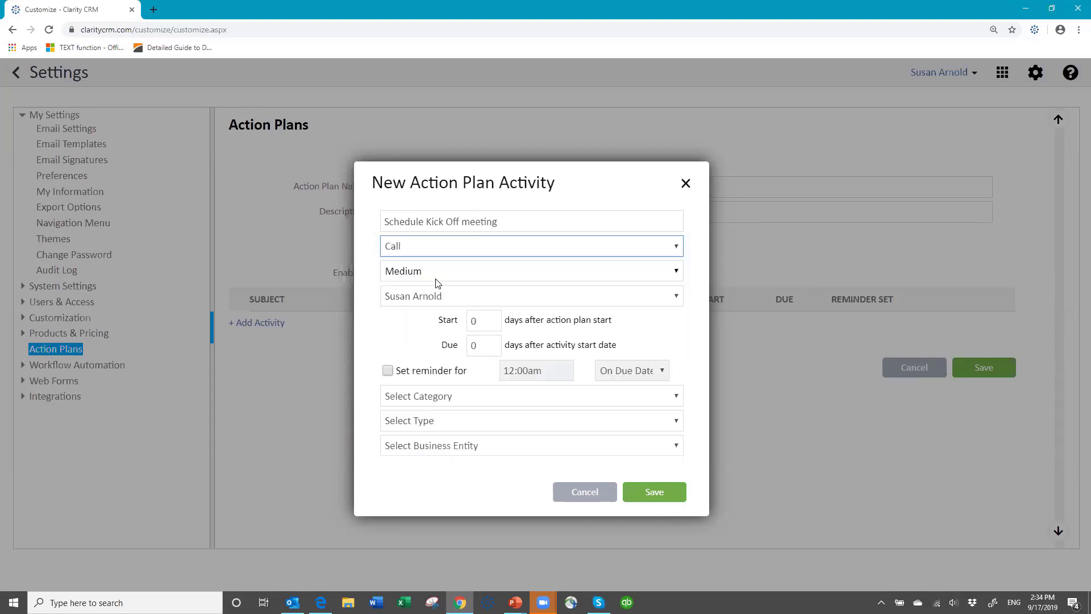
pyautogui.click(678, 296)
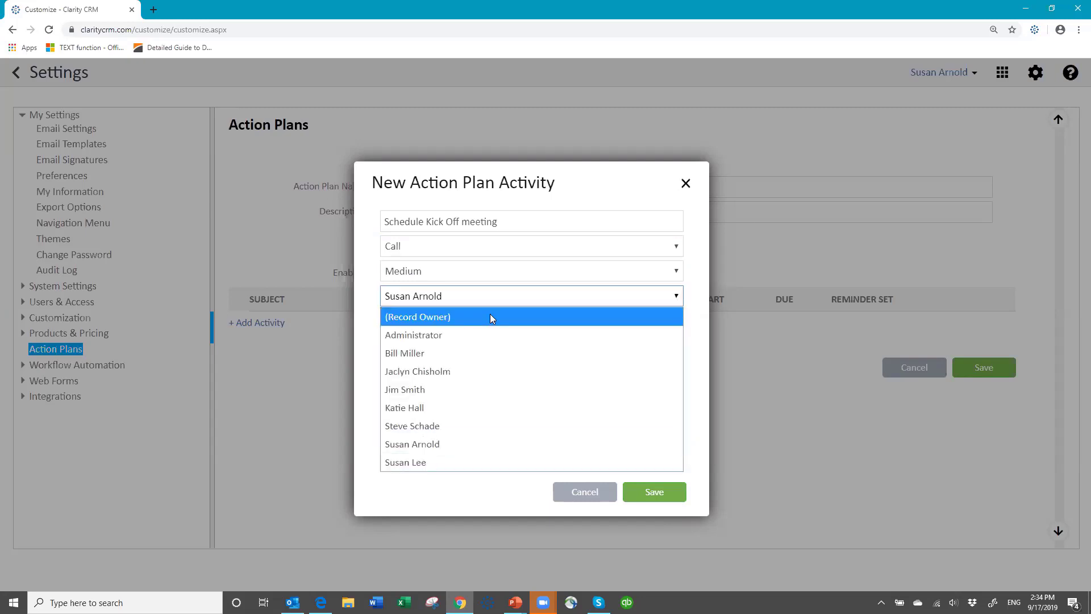
pyautogui.click(458, 444)
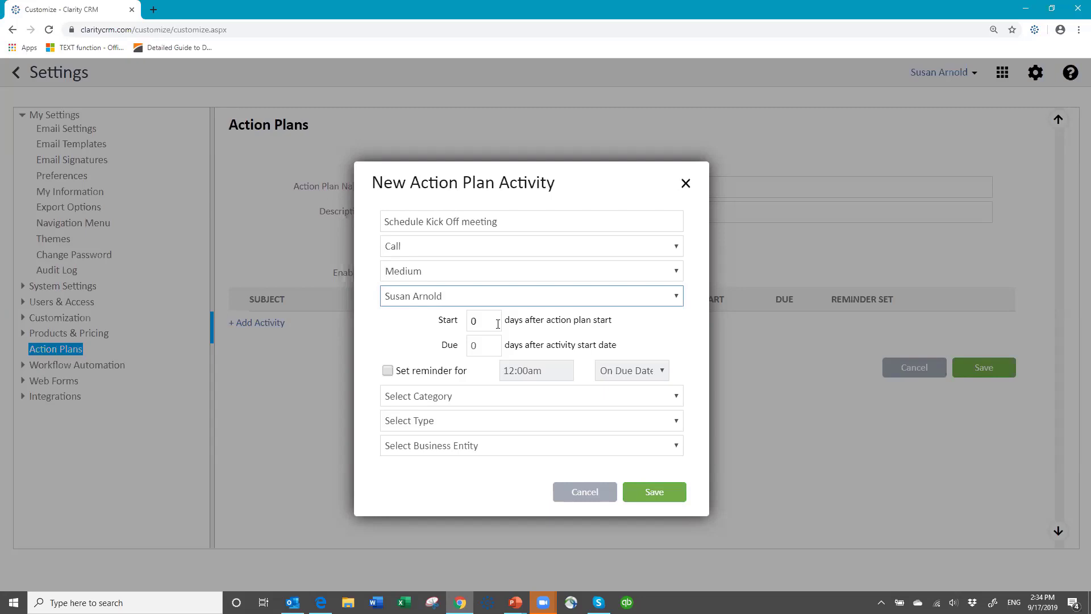
pyautogui.click(479, 296)
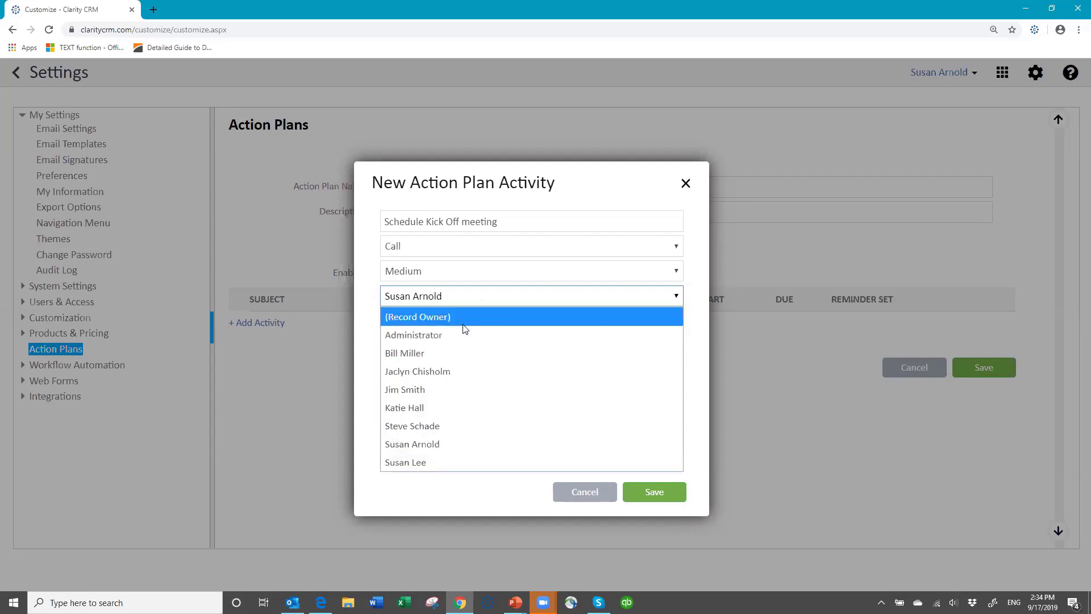
pyautogui.click(468, 297)
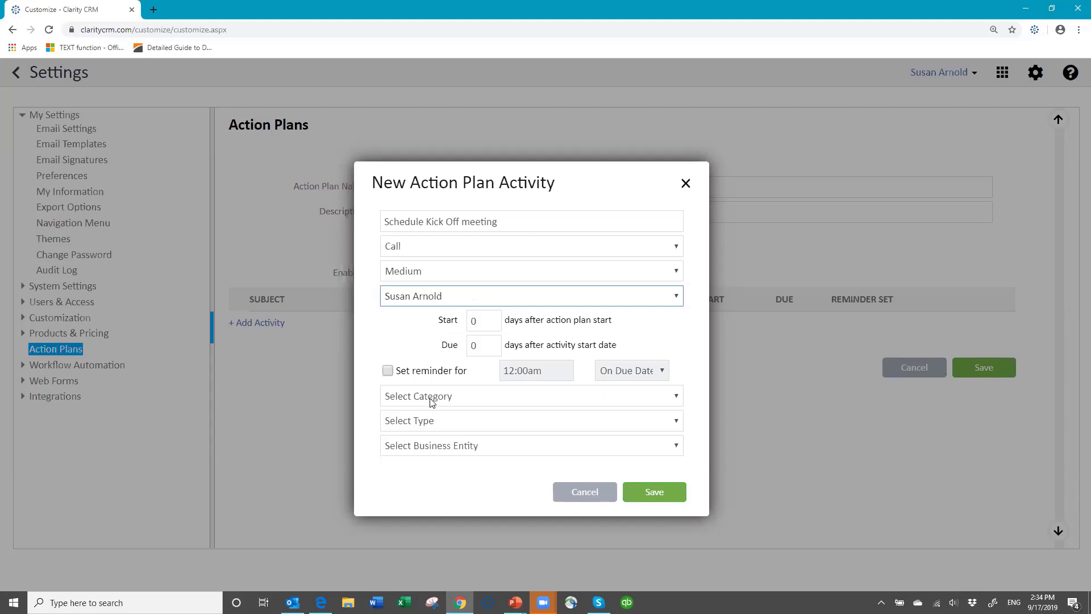
# - Set the kick-off activity's start to 1 day and due to 3 days, choose category Customer Related without a reminder, and save the activity
pyautogui.click(490, 321)
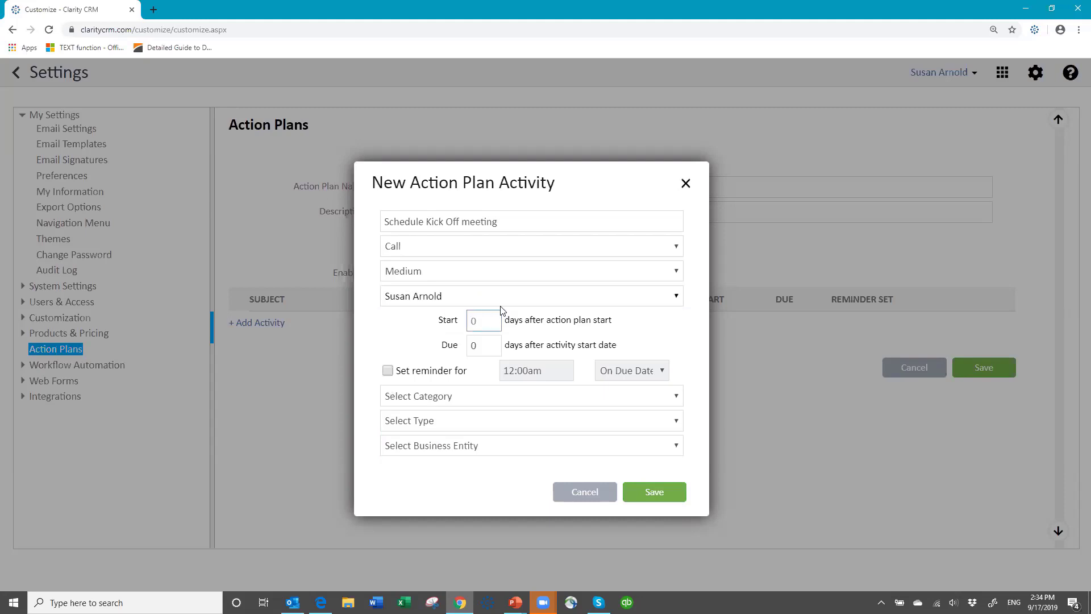
pyautogui.write('1')
pyautogui.press('Tab')
pyautogui.write('3')
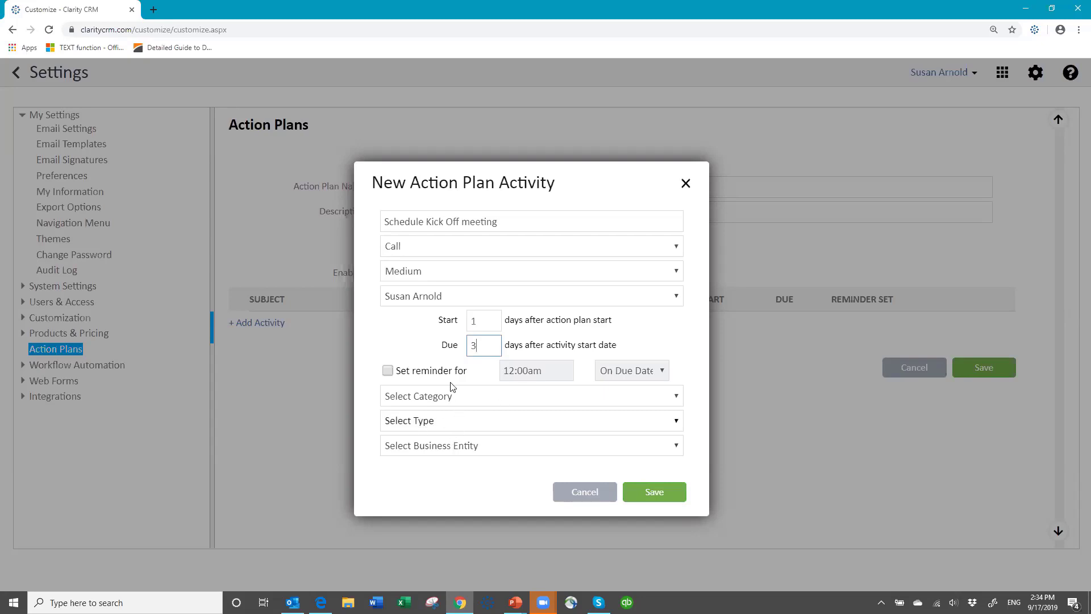
pyautogui.click(676, 396)
pyautogui.click(676, 396)
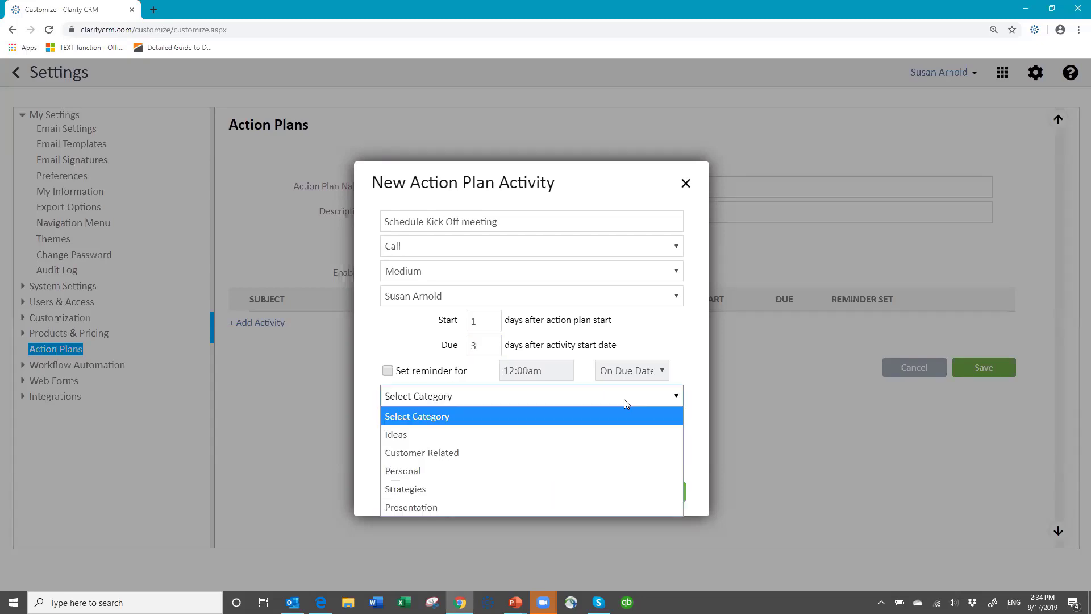
pyautogui.click(474, 453)
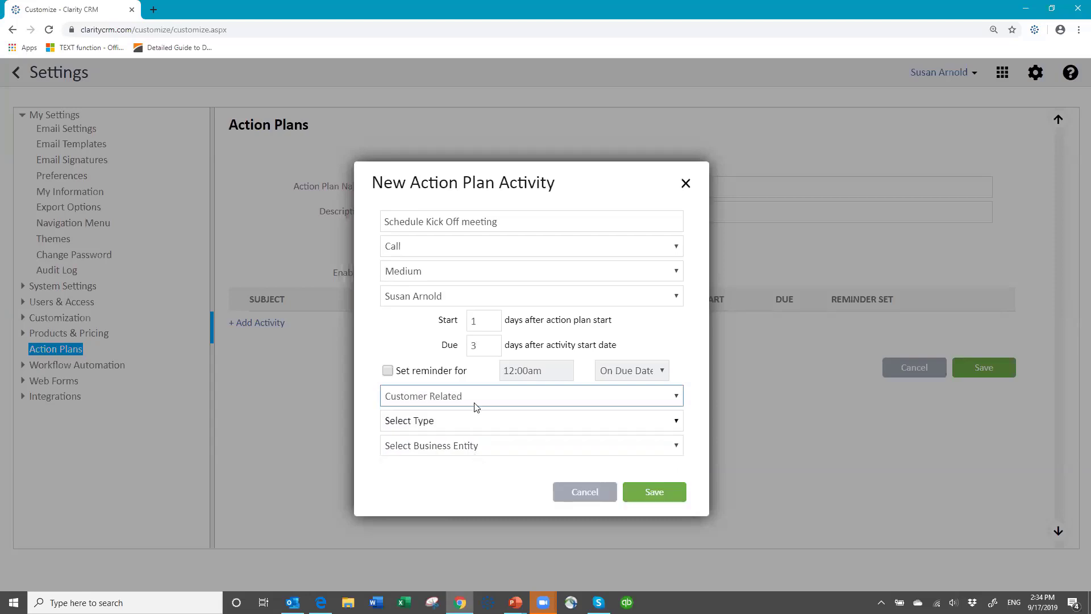
pyautogui.click(387, 372)
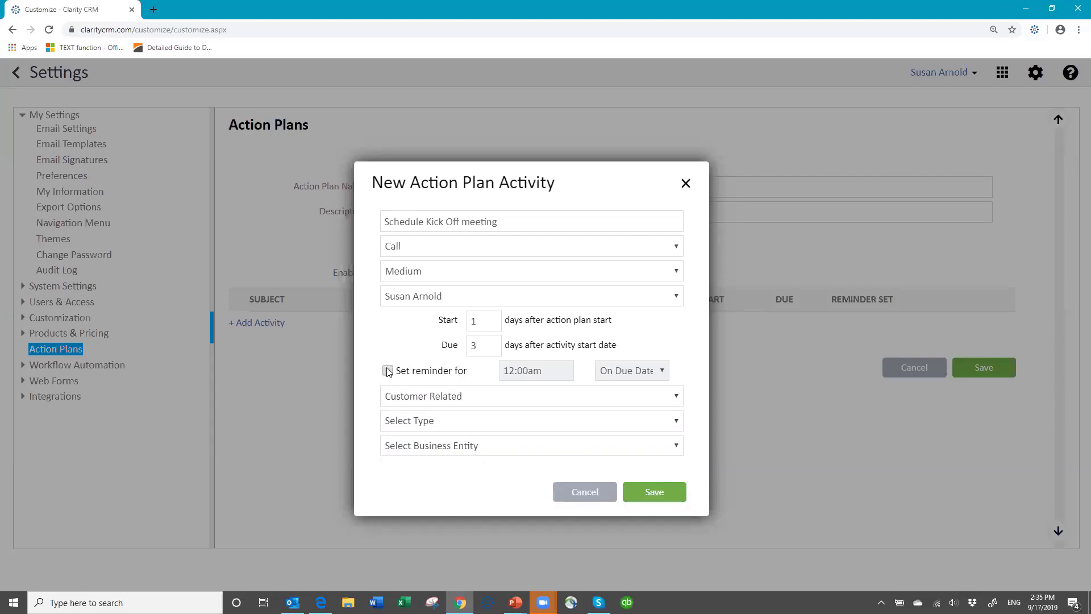
pyautogui.click(387, 371)
pyautogui.click(654, 492)
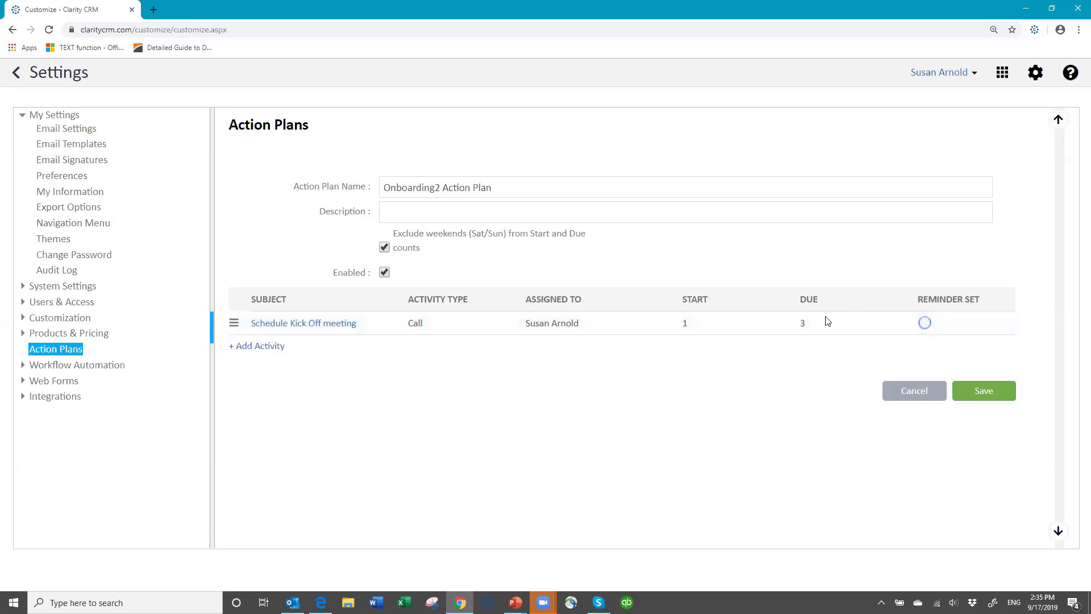
# - View the blank form for another activity, discard it, and save the Onboarding2 Action Plan
pyautogui.click(259, 346)
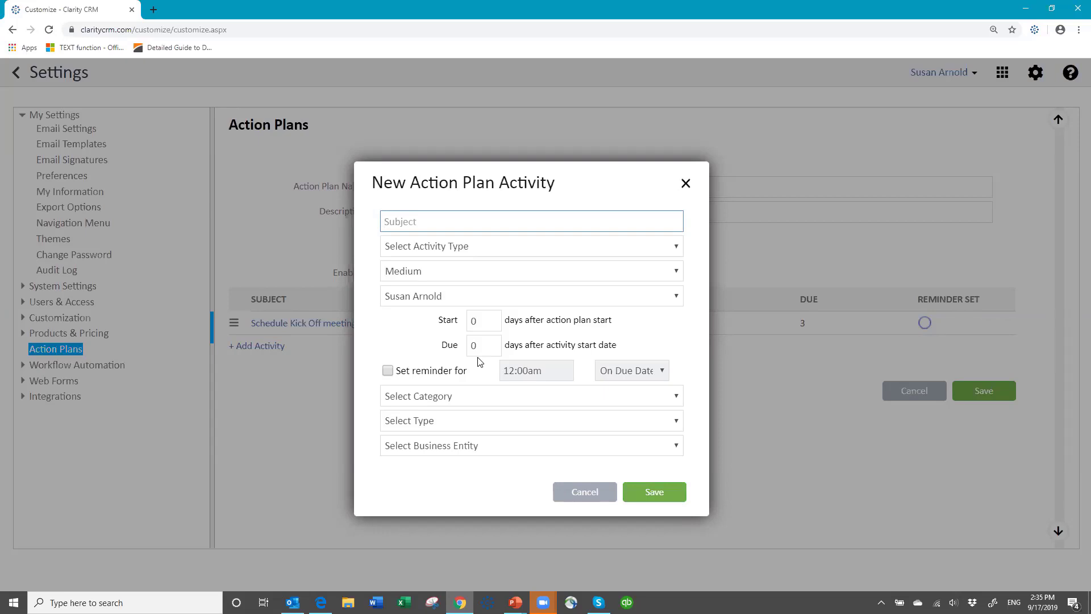
pyautogui.click(585, 493)
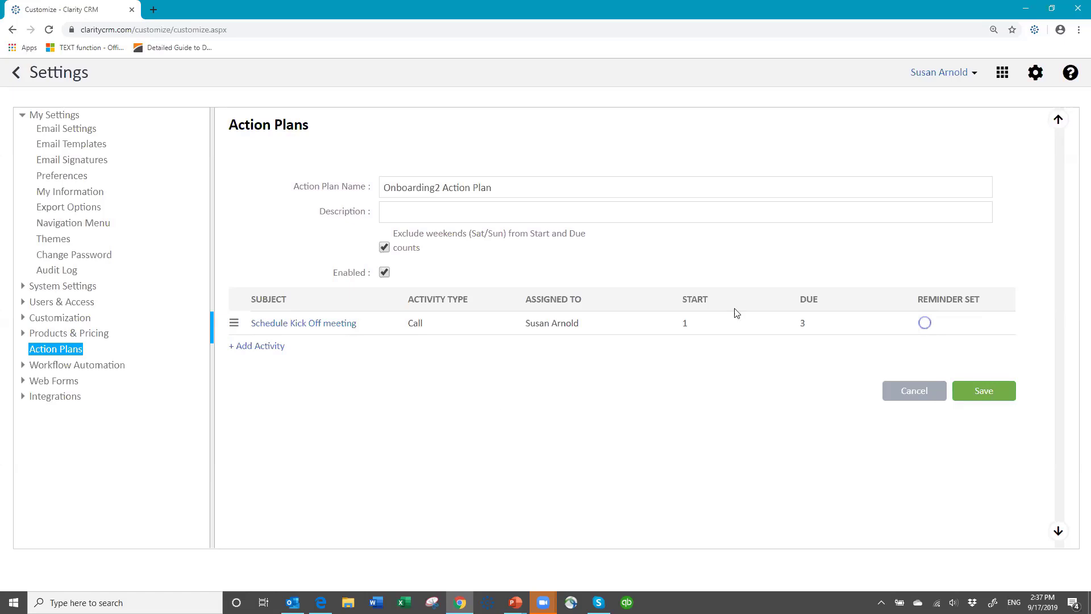
pyautogui.click(976, 392)
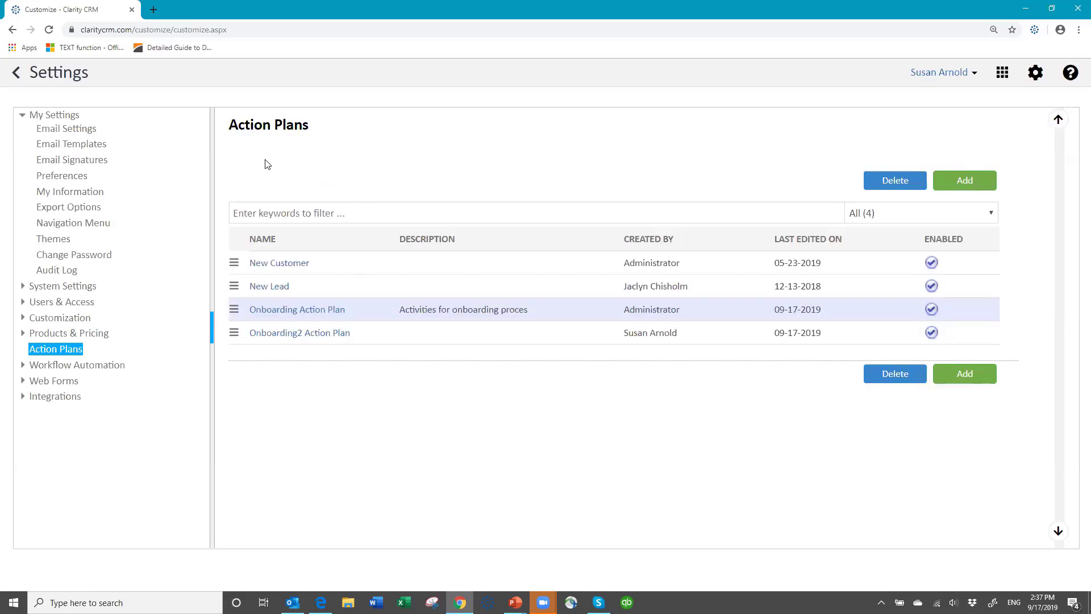
# - Set the New Onboarding project type to automatically start the Onboarding Action Plan, and save the project type
pyautogui.click(23, 318)
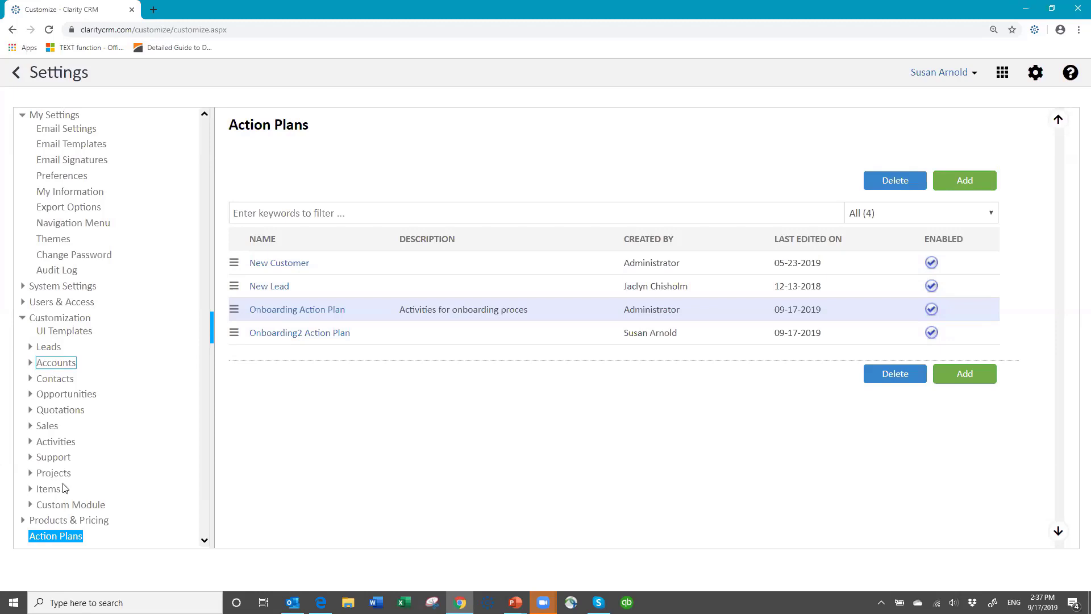
pyautogui.click(54, 474)
pyautogui.click(56, 475)
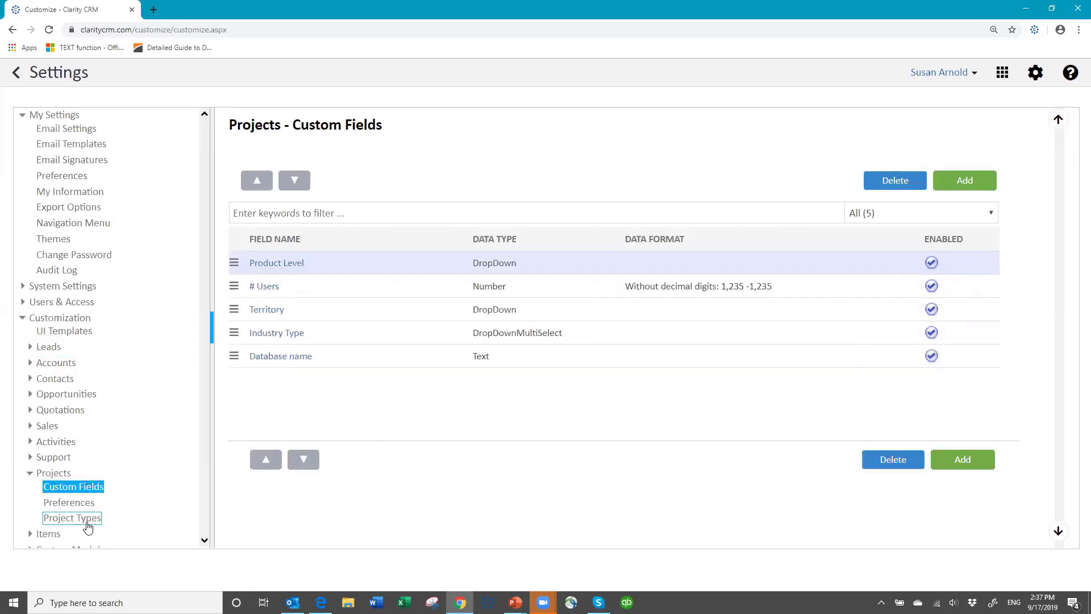
pyautogui.click(87, 525)
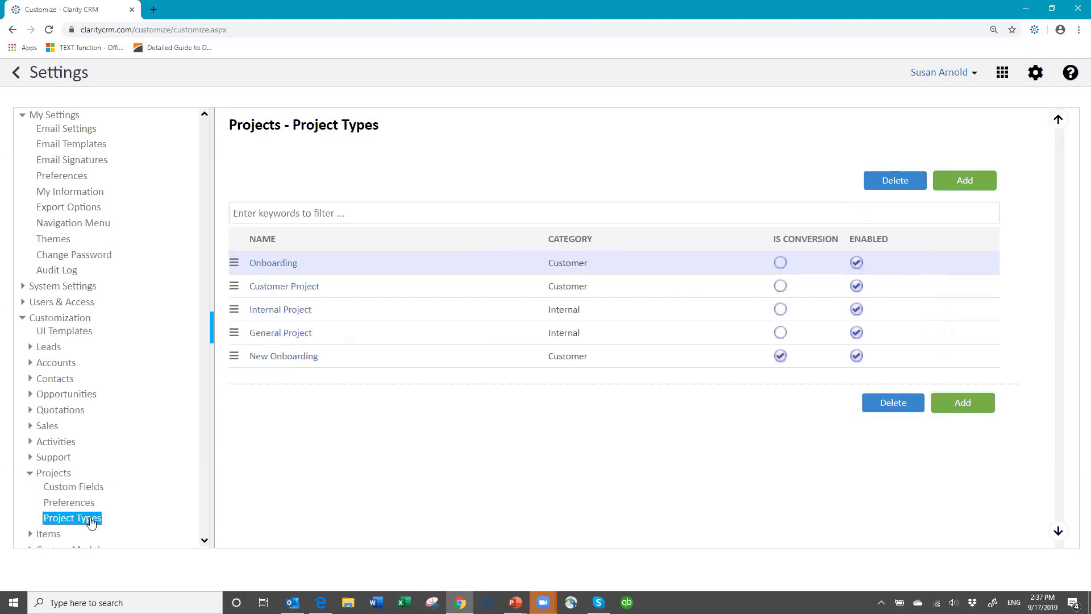
pyautogui.click(290, 358)
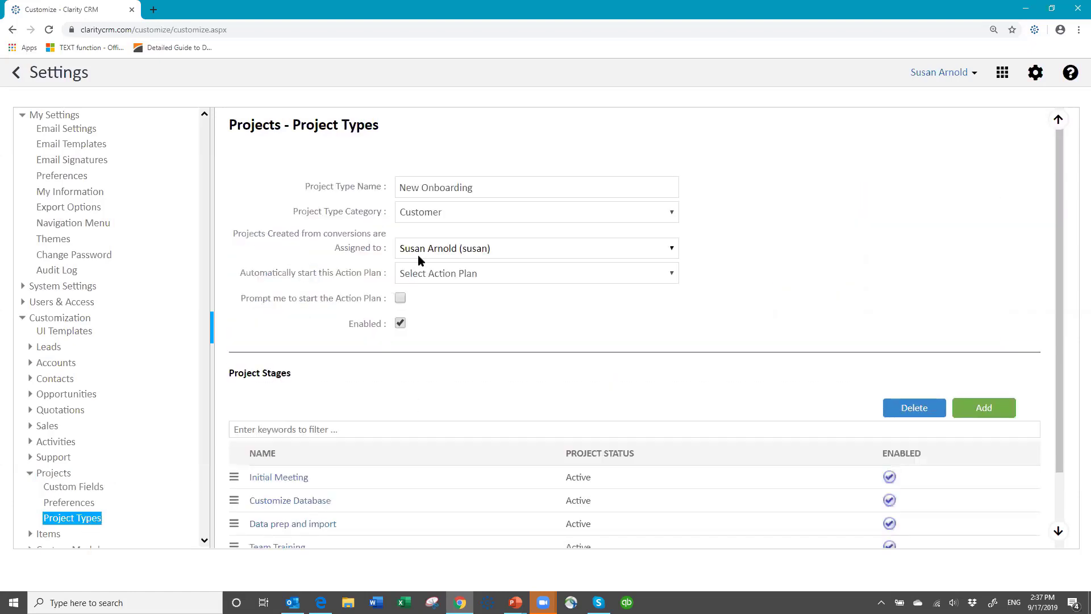
pyautogui.click(673, 273)
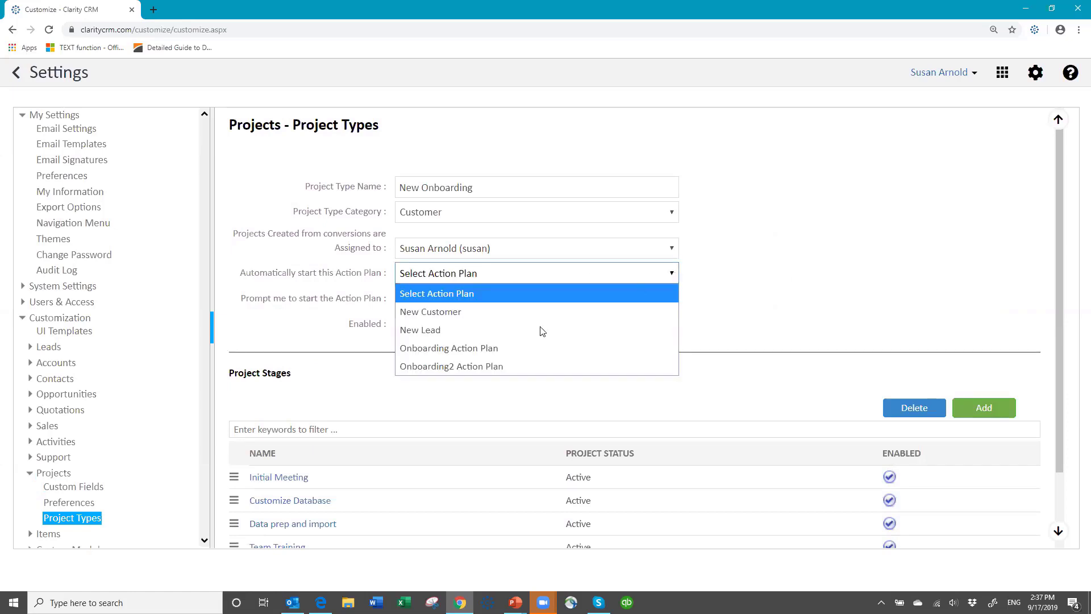
pyautogui.click(488, 348)
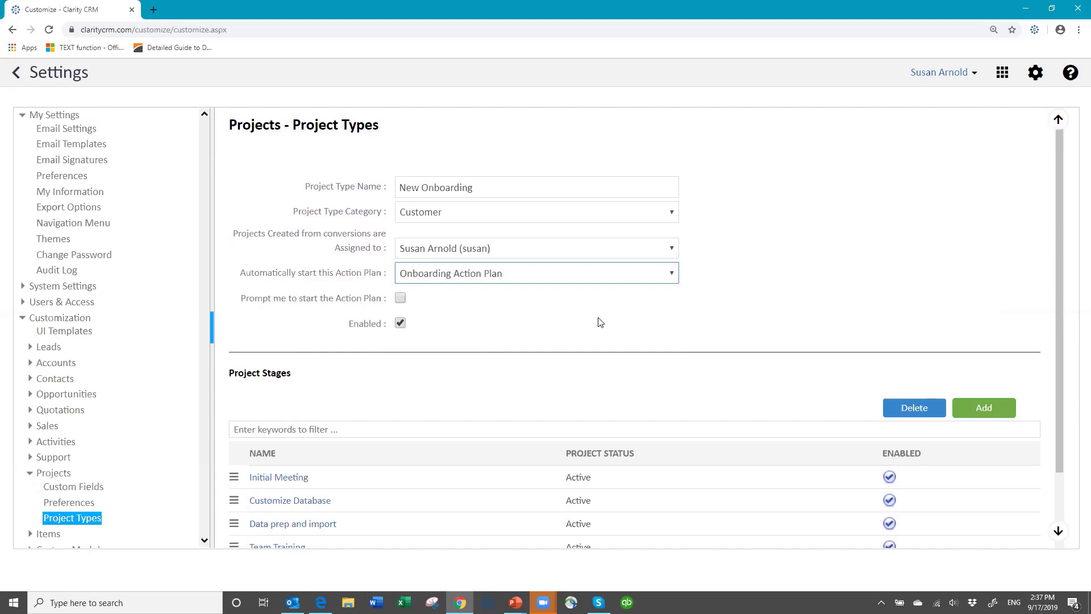
pyautogui.scroll(-2, 655, 317)
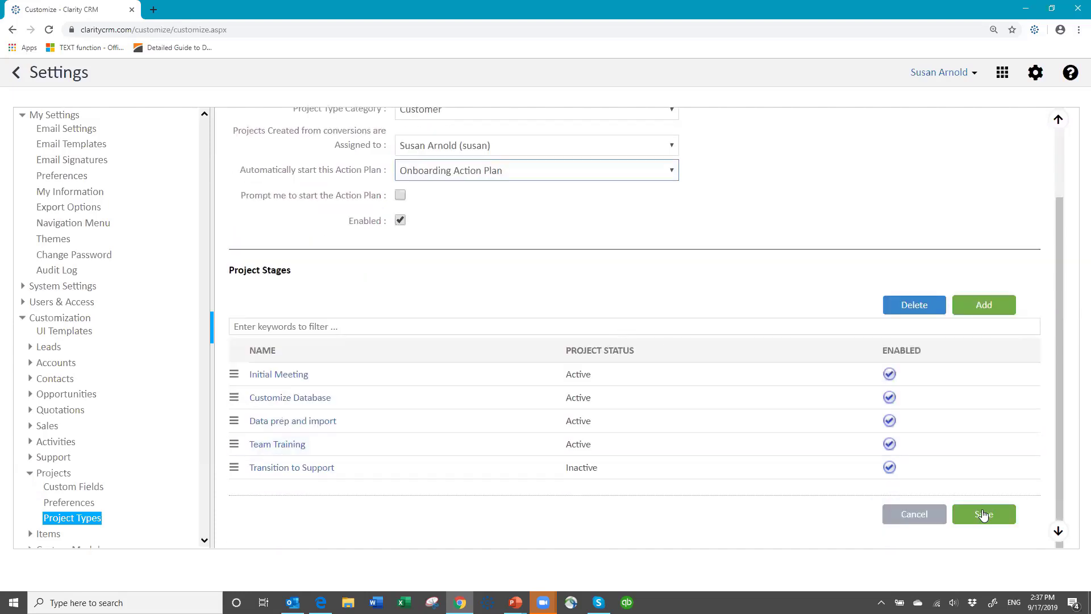
pyautogui.click(983, 514)
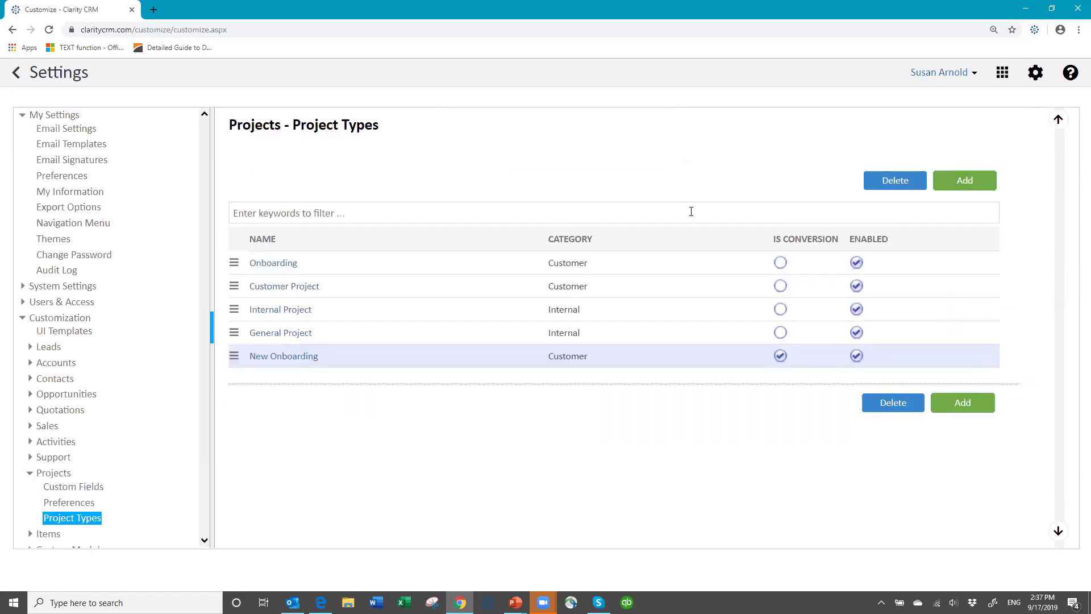
# - Leave the settings and log out of the CRM
pyautogui.click(19, 74)
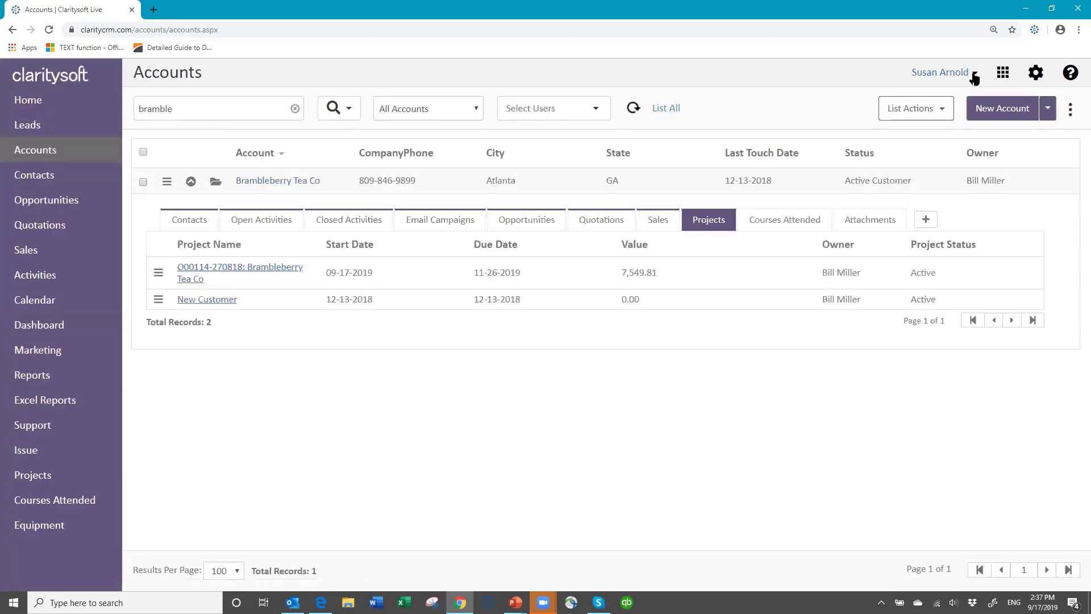
pyautogui.click(975, 78)
pyautogui.click(905, 152)
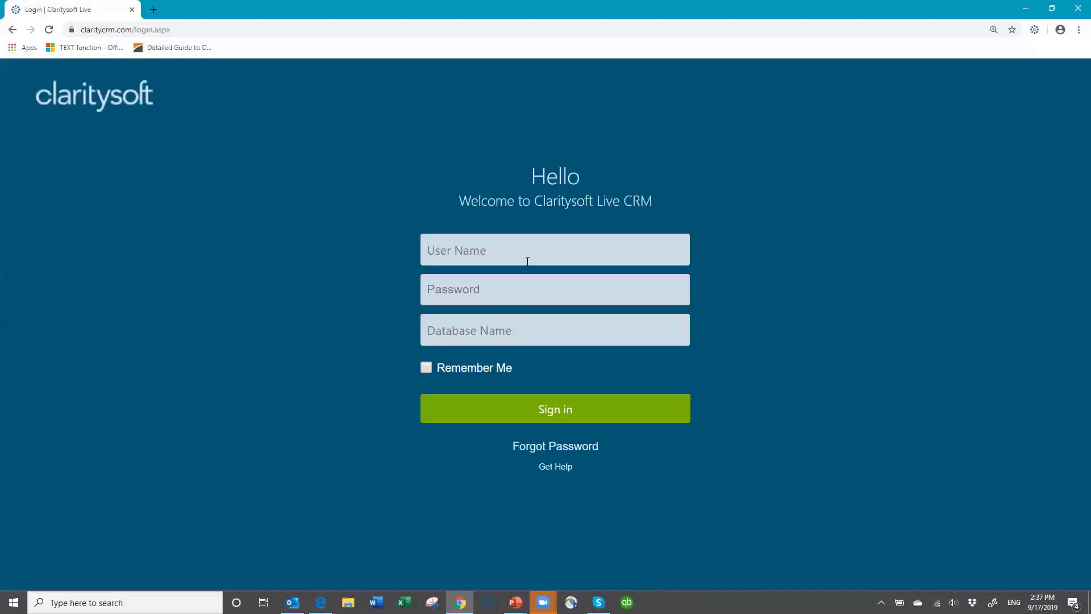
# - Try to sign in with the user name, the account password and database name csdem04
pyautogui.write('susan')
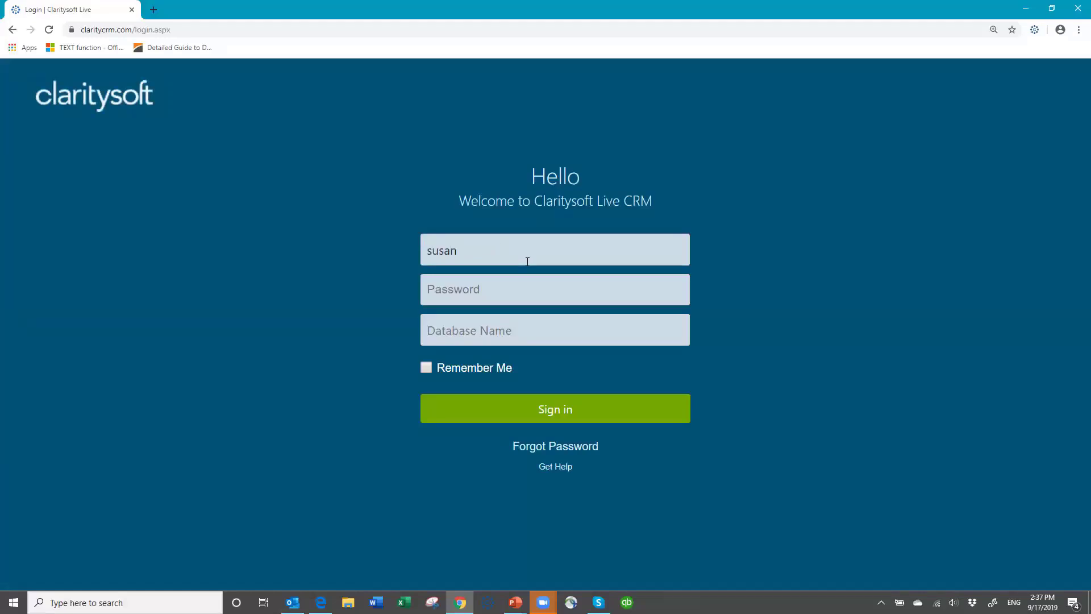
pyautogui.press('Tab')
pyautogui.write('*******')
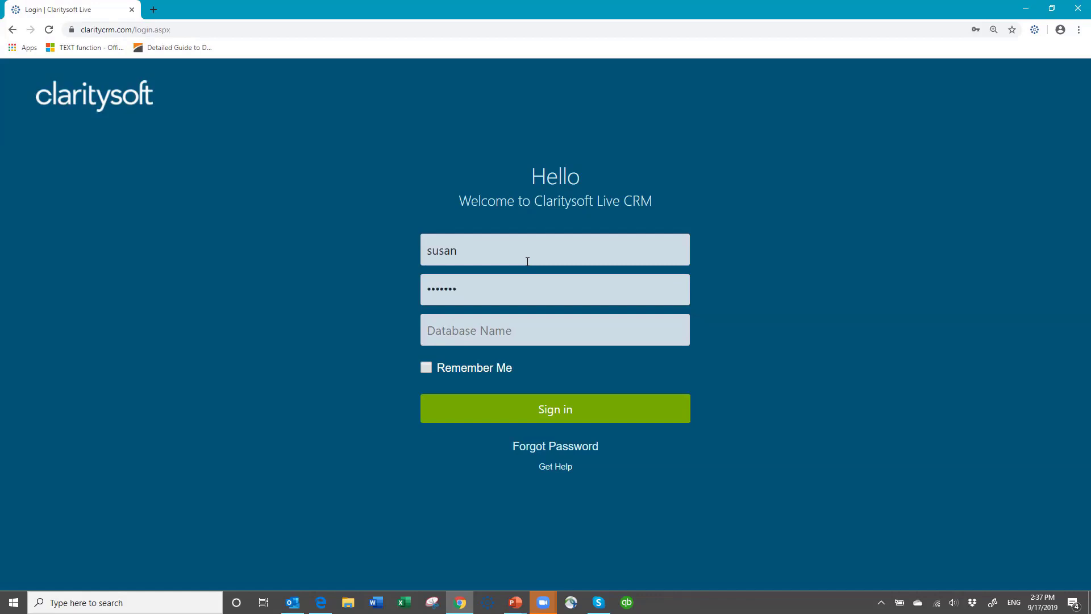
pyautogui.press('Tab')
pyautogui.write('csdem04')
pyautogui.press('Return')
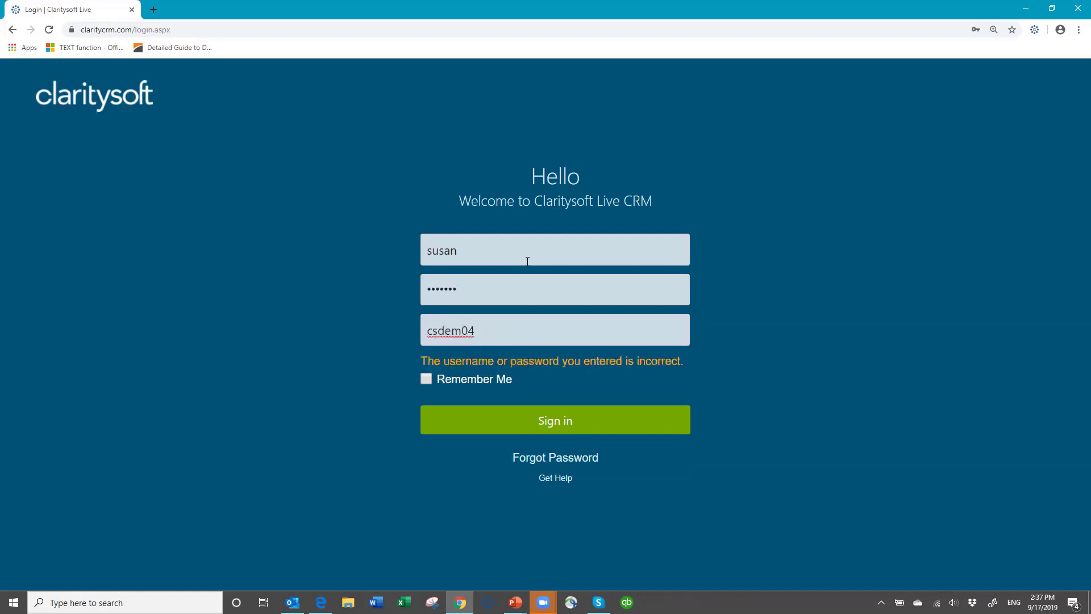
# - Correct the database name to csdemo4, sign in, and open the Projects list
pyautogui.press('BackSpace')
pyautogui.press('BackSpace')
pyautogui.write('o4')
pyautogui.press('Return')
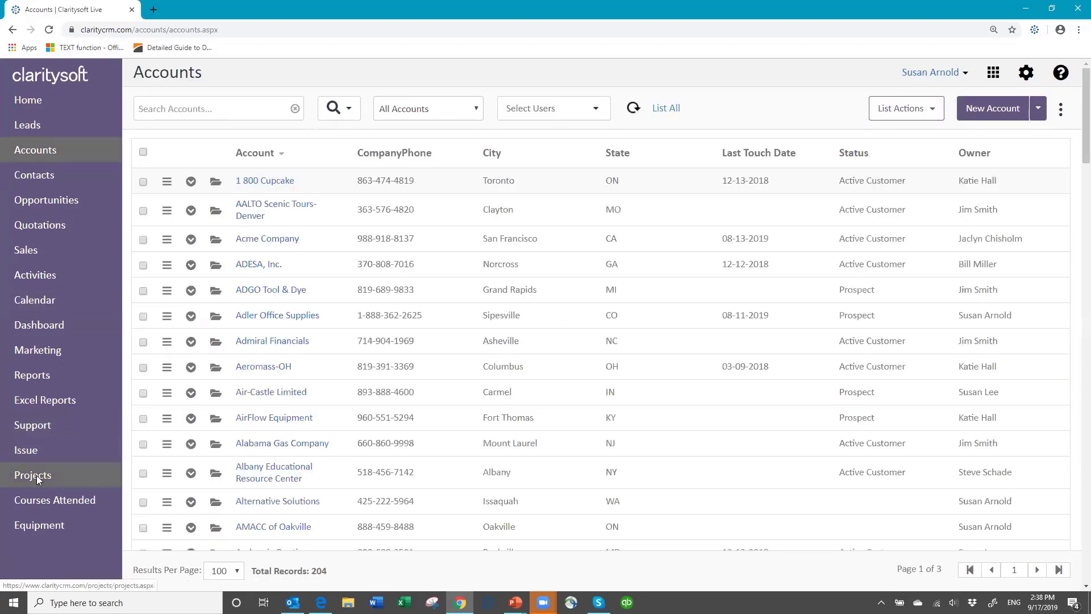
pyautogui.click(36, 475)
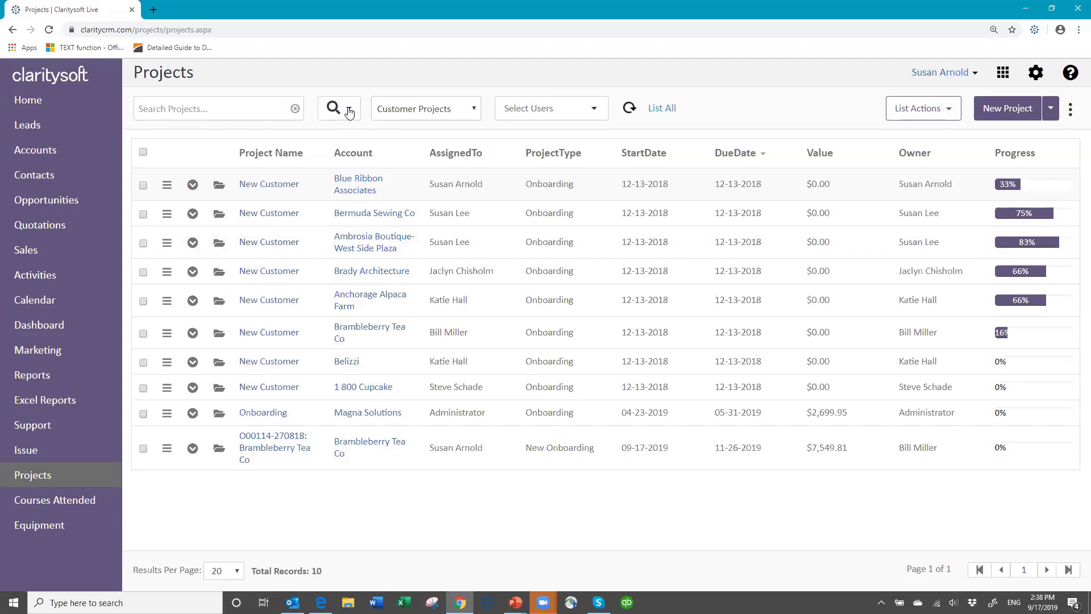
# - Filter the Projects list to show Internal Projects, and switch it to Inactive Projects
pyautogui.click(475, 112)
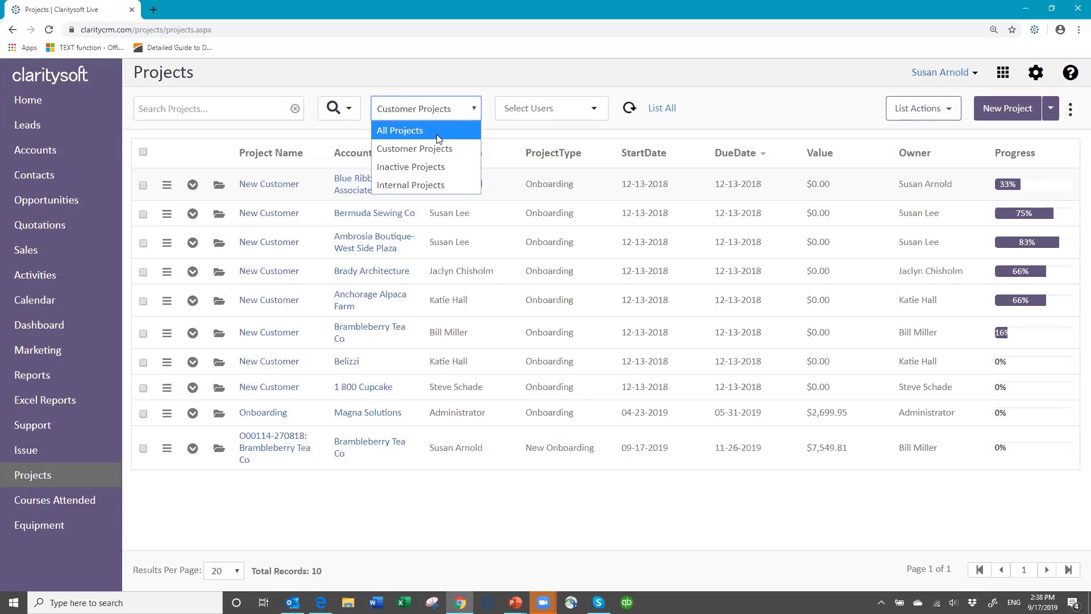
pyautogui.click(433, 185)
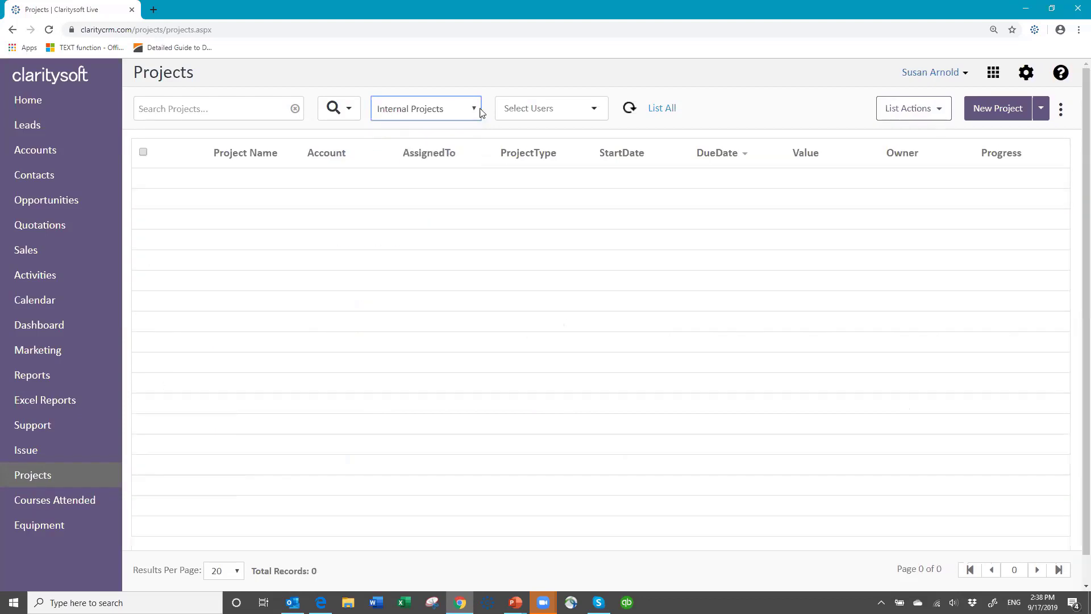
pyautogui.click(473, 115)
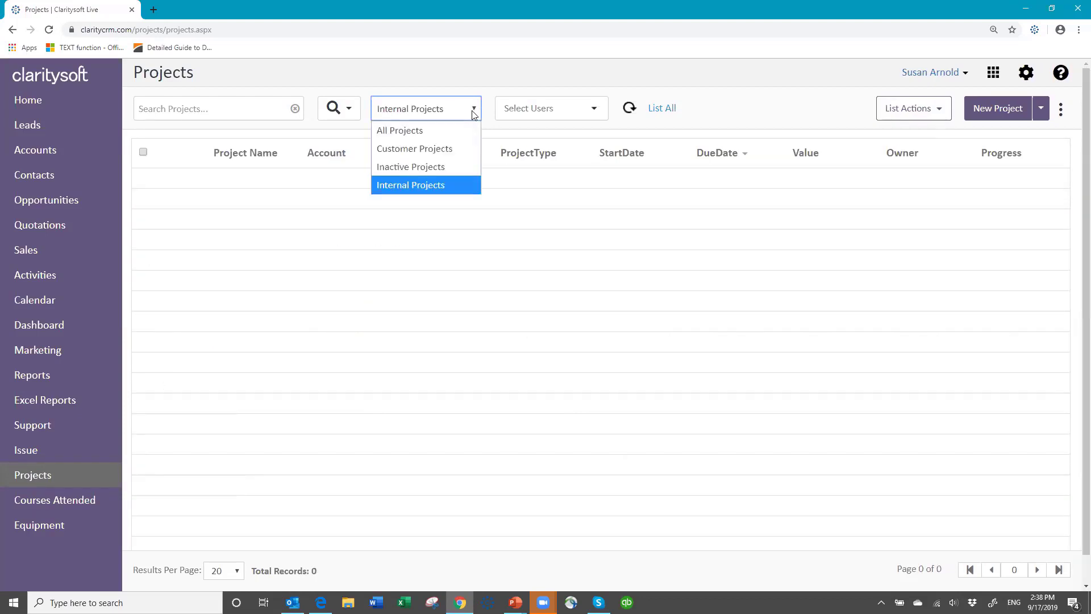
pyautogui.click(446, 167)
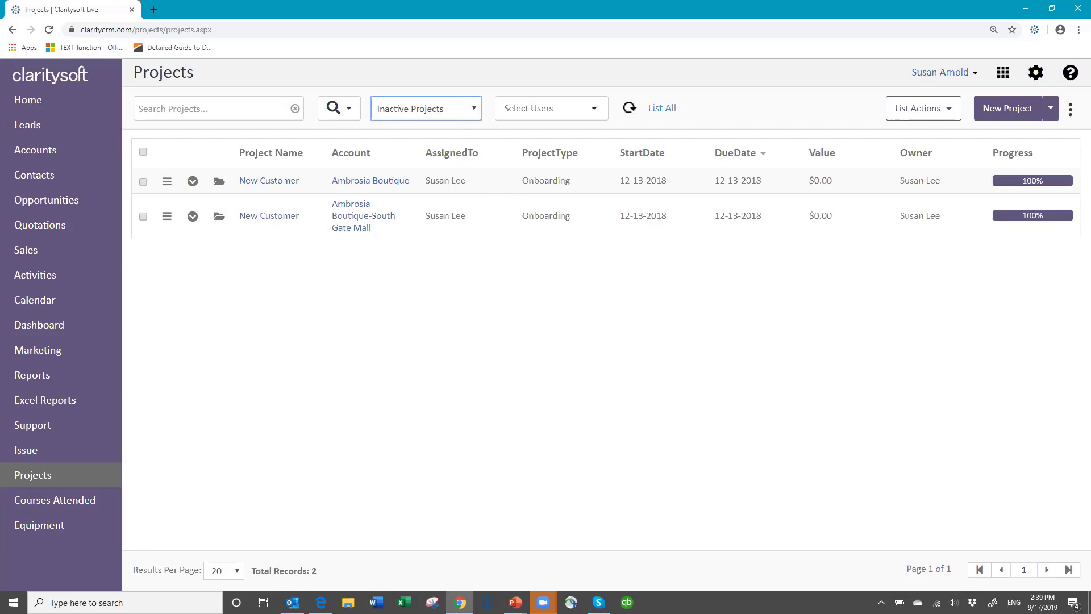
# - Add the ProjectStage column between ProjectType and StartDate in the Projects list's default column settings, and apply it
pyautogui.click(1072, 112)
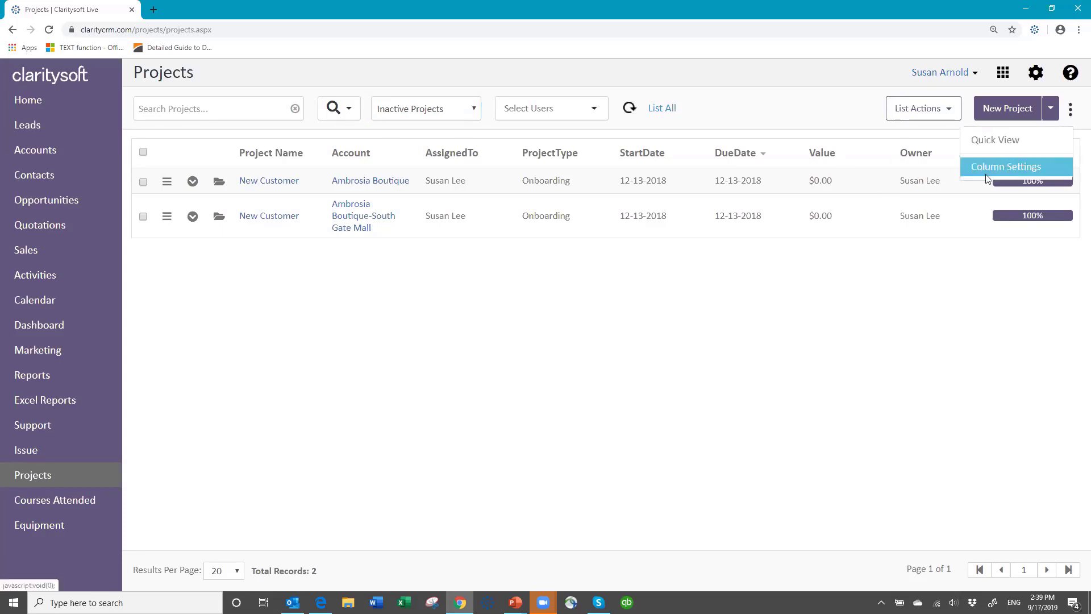
pyautogui.click(987, 178)
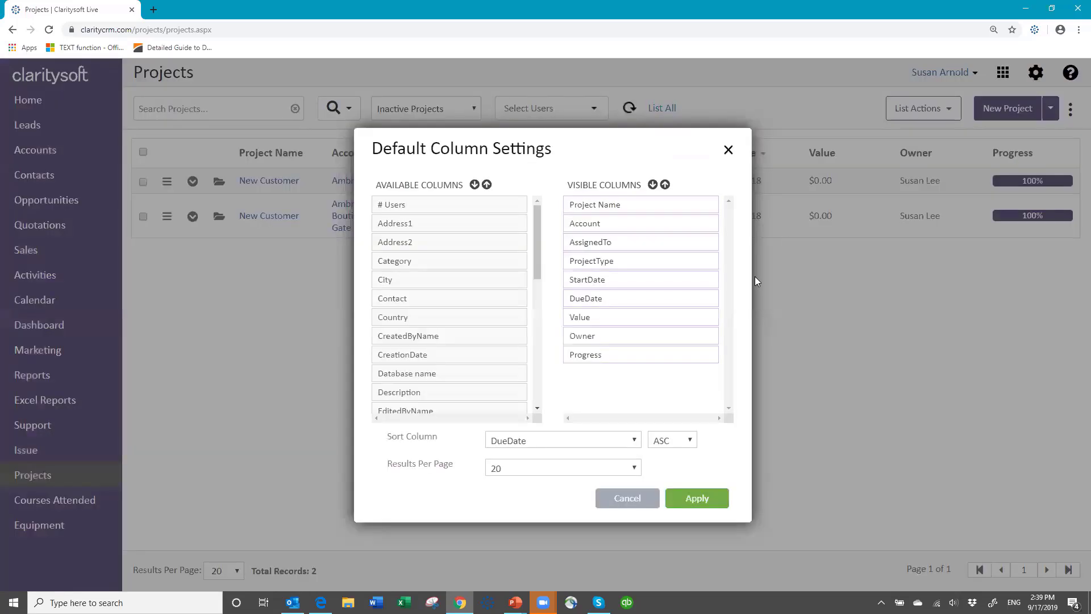
pyautogui.click(537, 409)
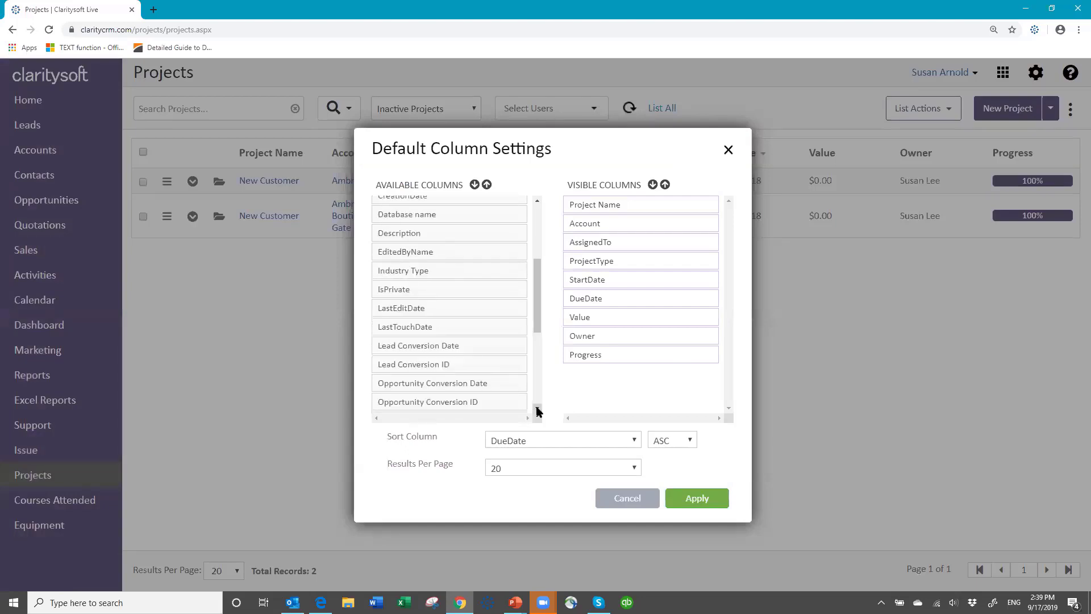
pyautogui.click(537, 409)
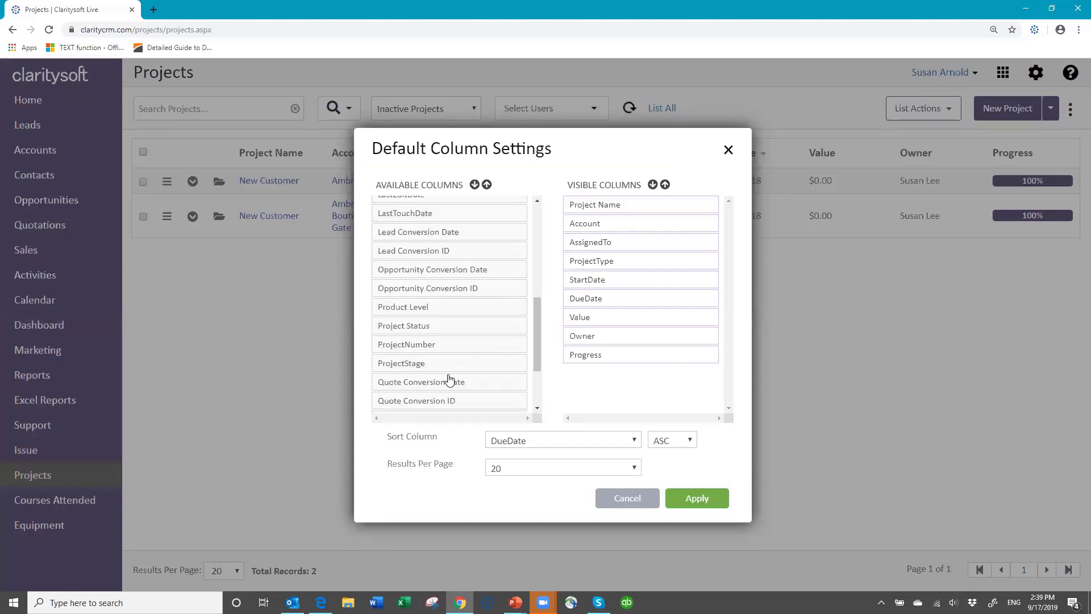
pyautogui.moveTo(418, 367); pyautogui.dragTo(610, 281)
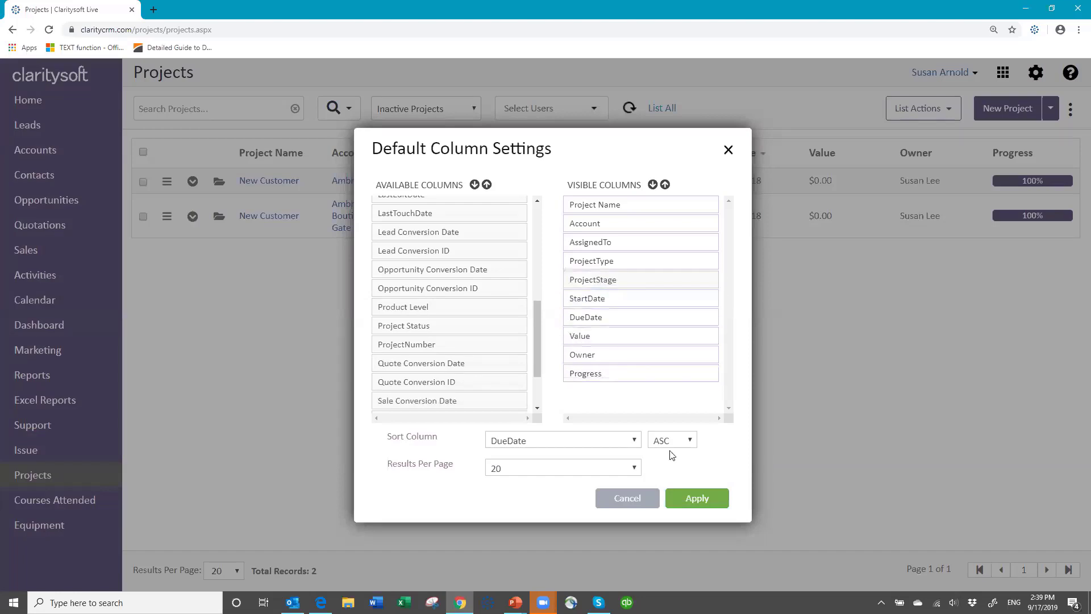
pyautogui.click(689, 503)
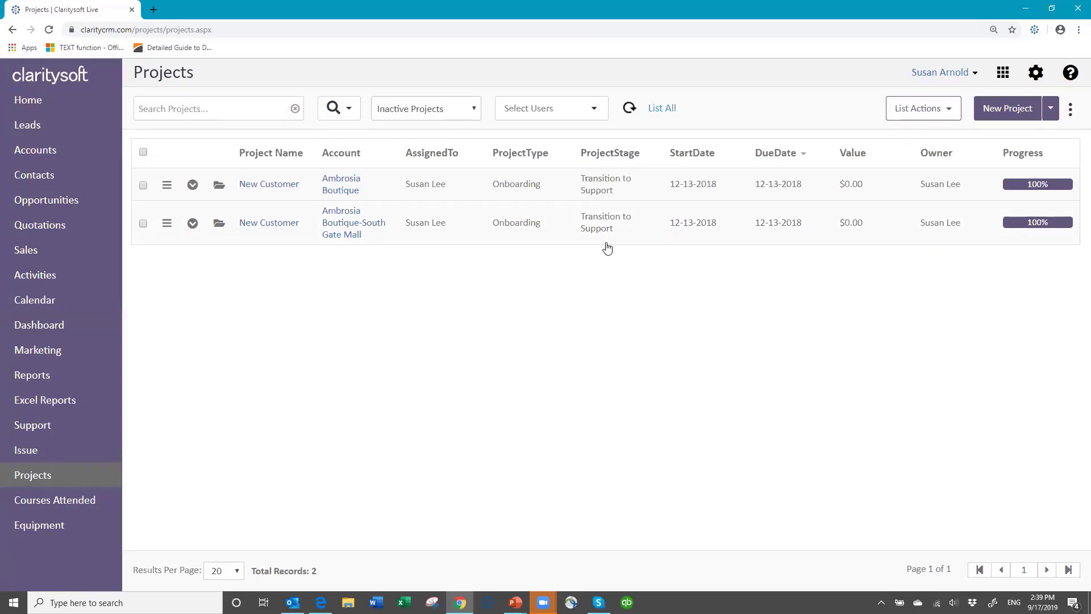
# - Switch the list to Customer Projects and set its default sort to DueDate in descending order
pyautogui.click(476, 110)
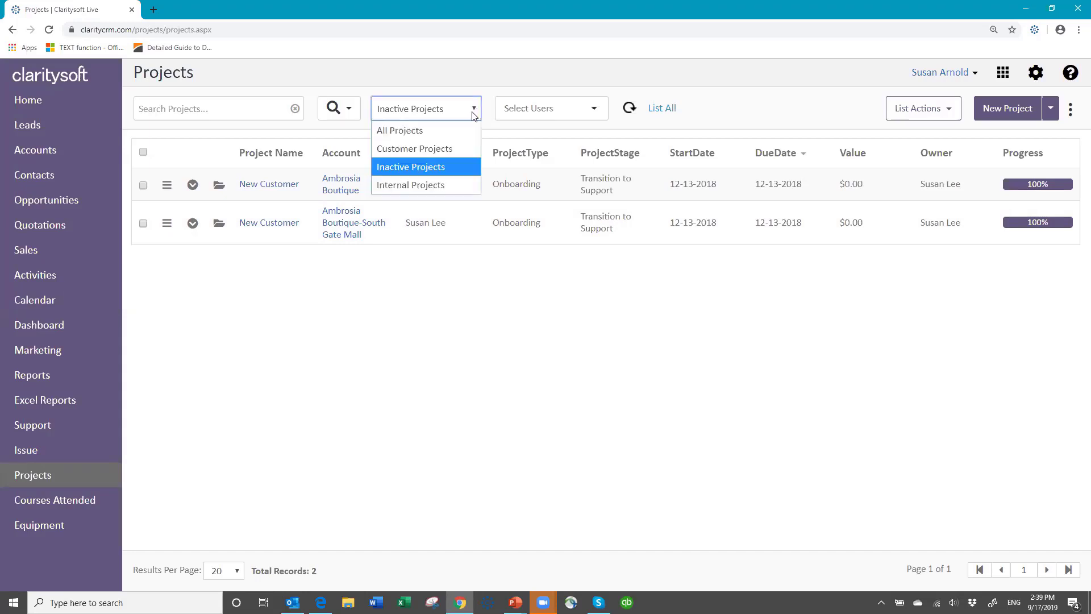
pyautogui.click(446, 147)
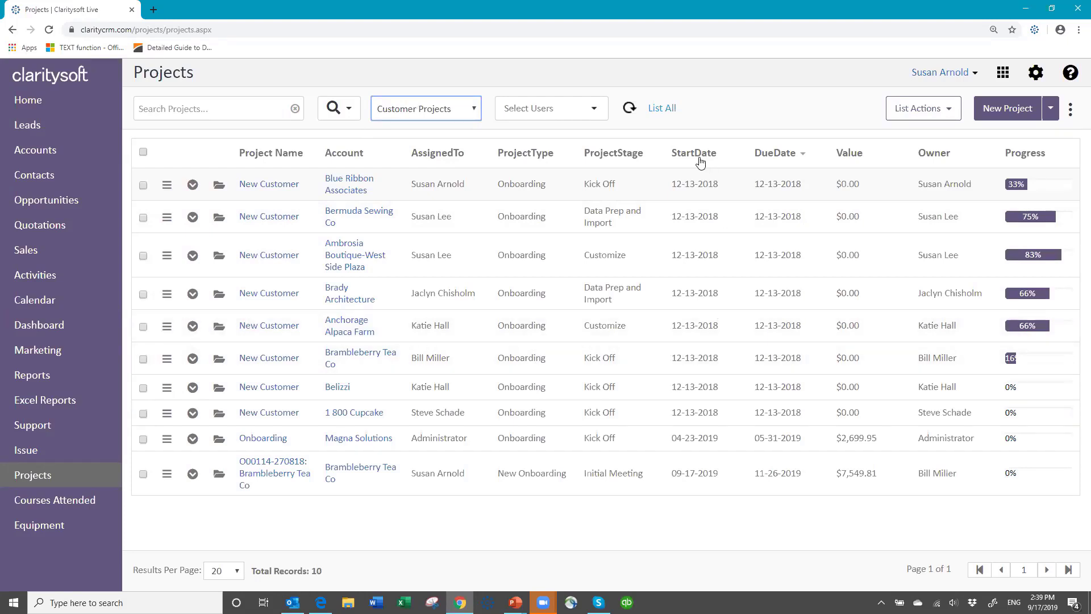
pyautogui.click(1072, 114)
pyautogui.click(1013, 167)
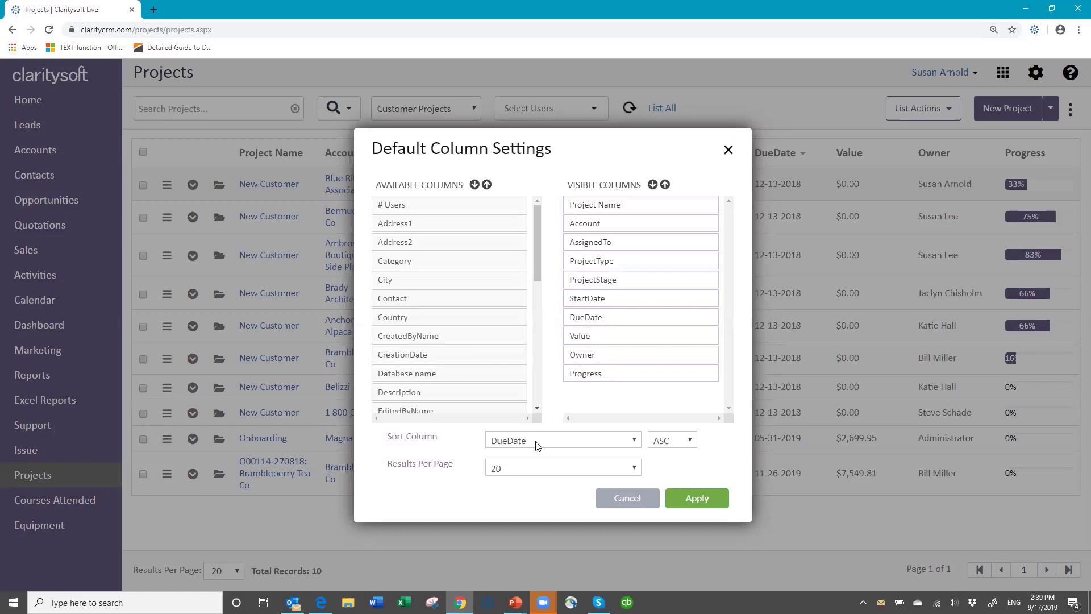
pyautogui.click(635, 441)
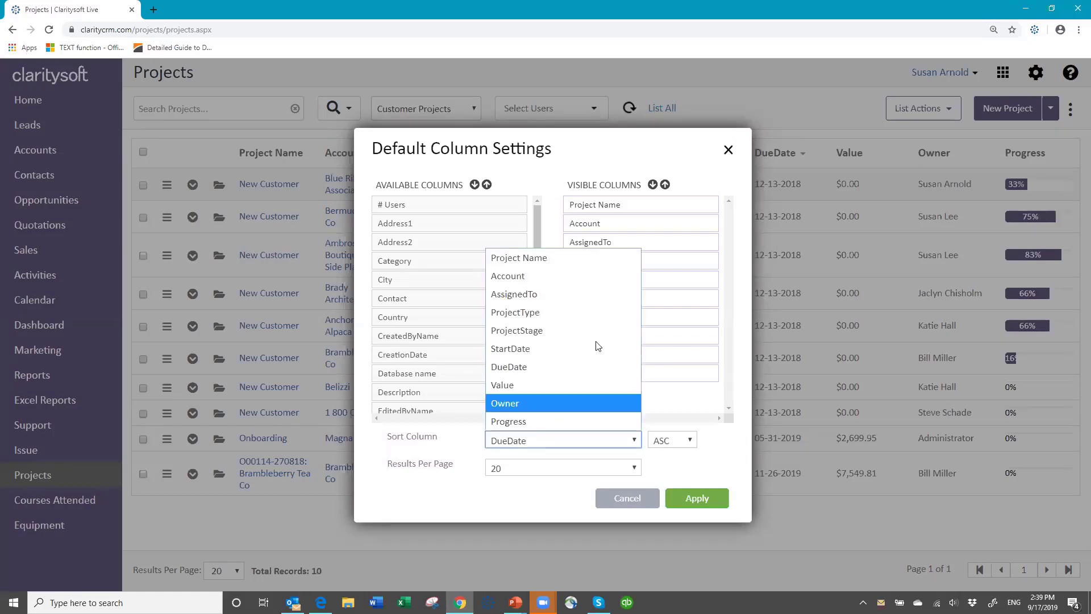
pyautogui.click(565, 369)
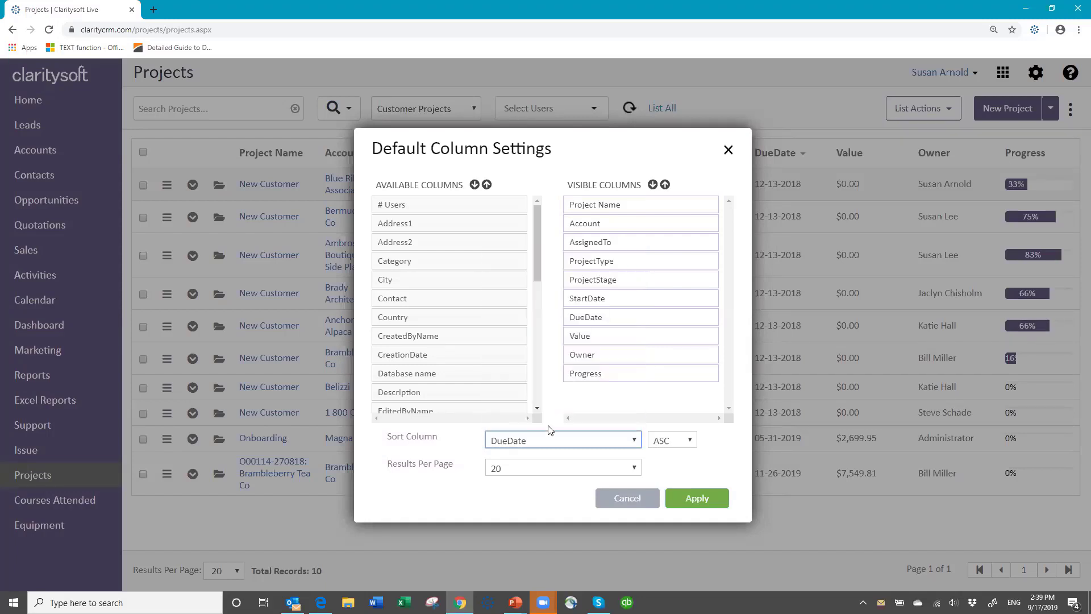
pyautogui.click(689, 441)
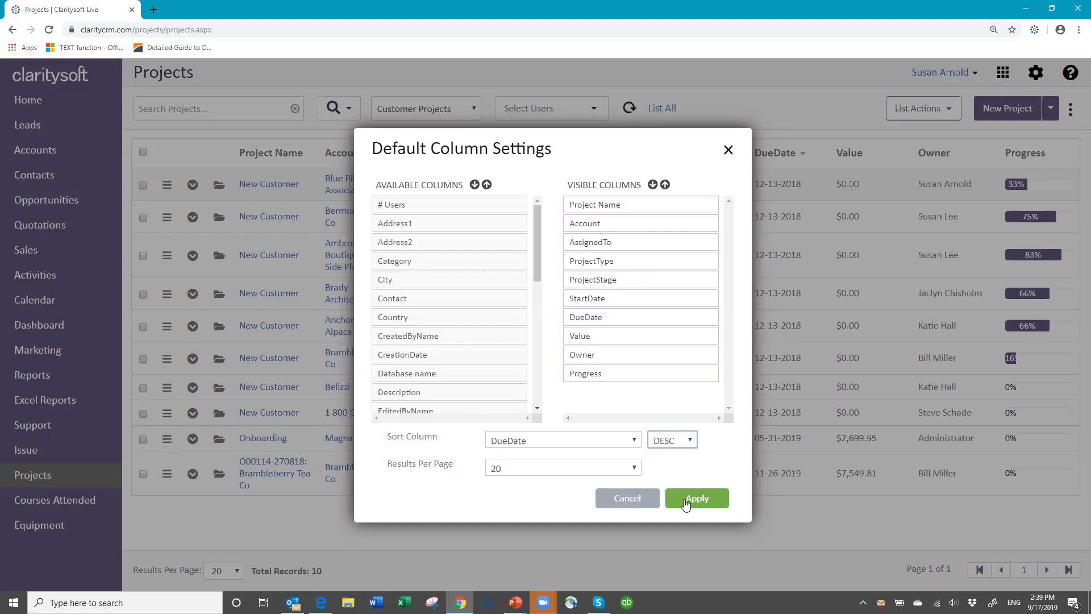
pyautogui.click(685, 498)
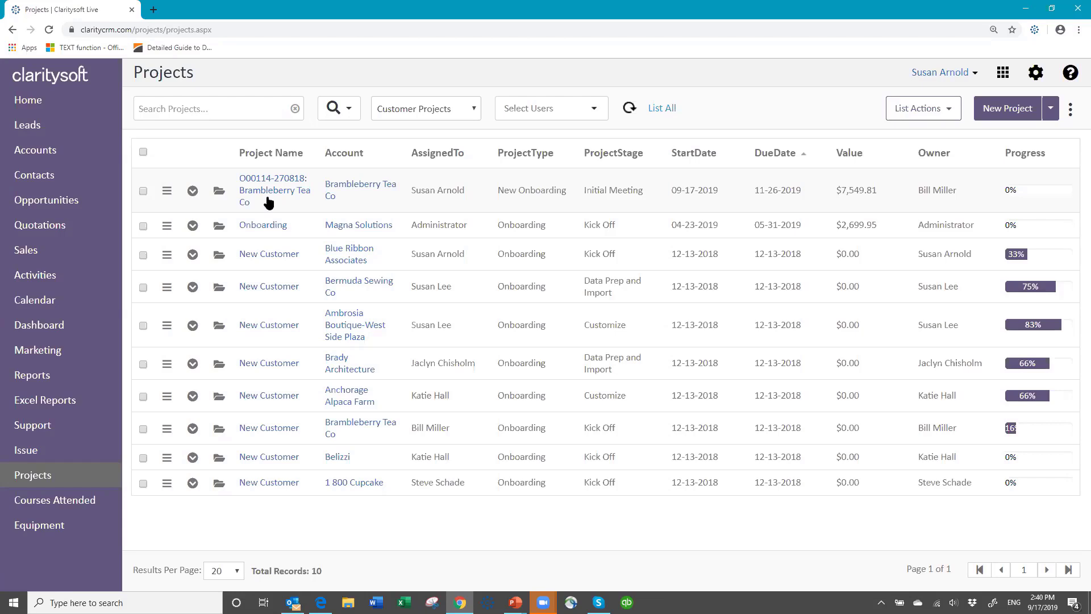
pyautogui.click(167, 193)
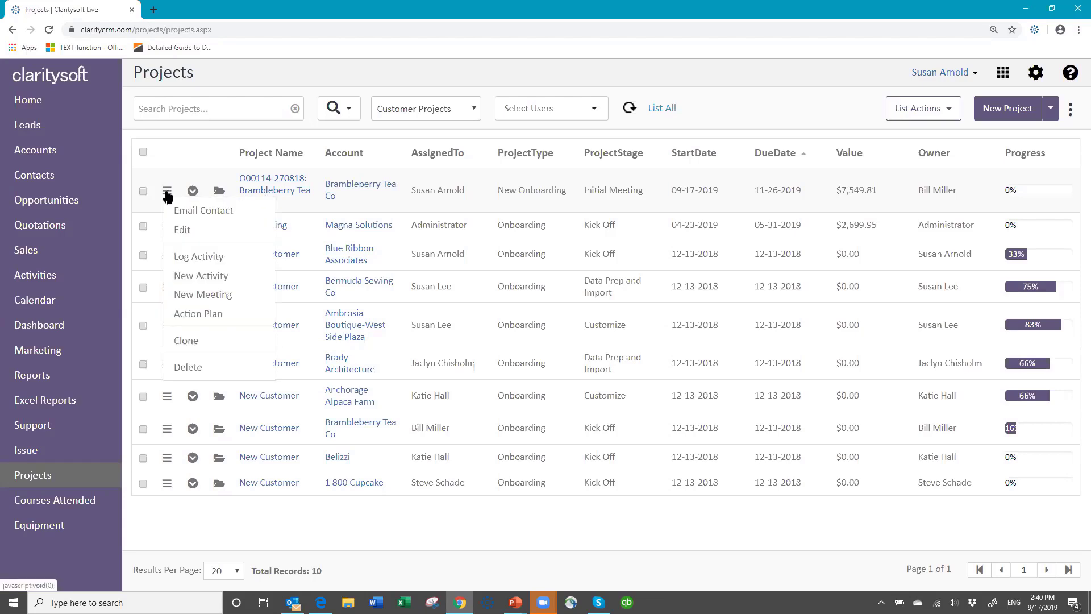
pyautogui.click(200, 315)
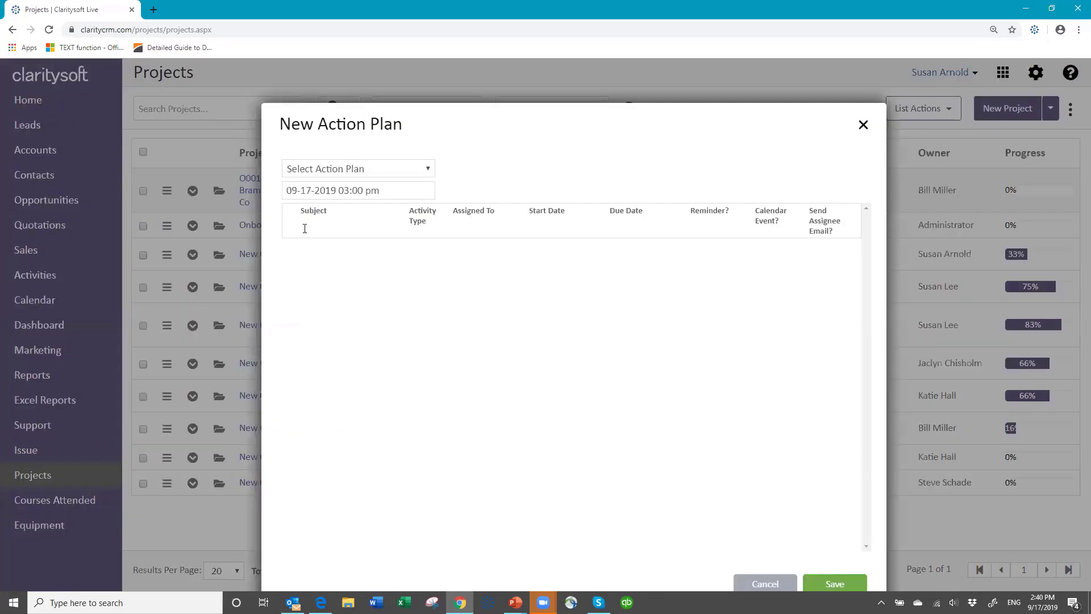
pyautogui.click(429, 170)
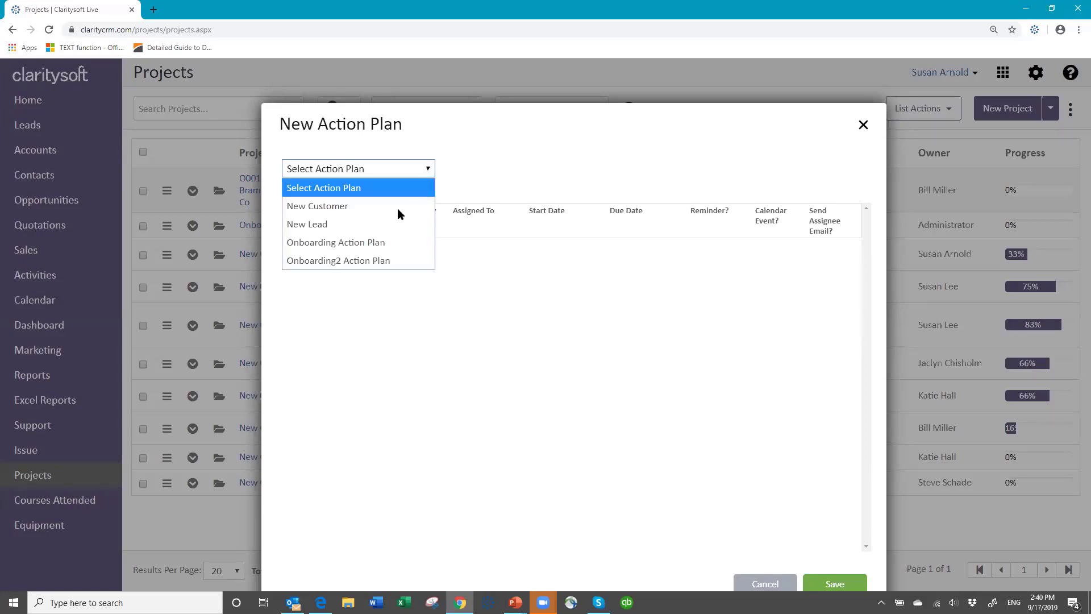
pyautogui.click(394, 241)
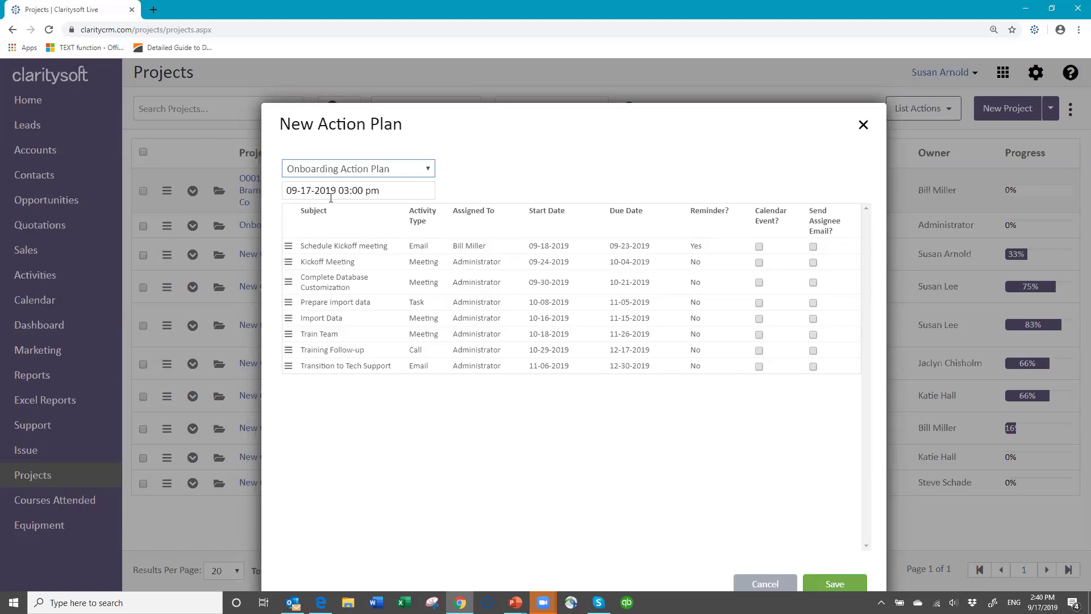
pyautogui.click(384, 189)
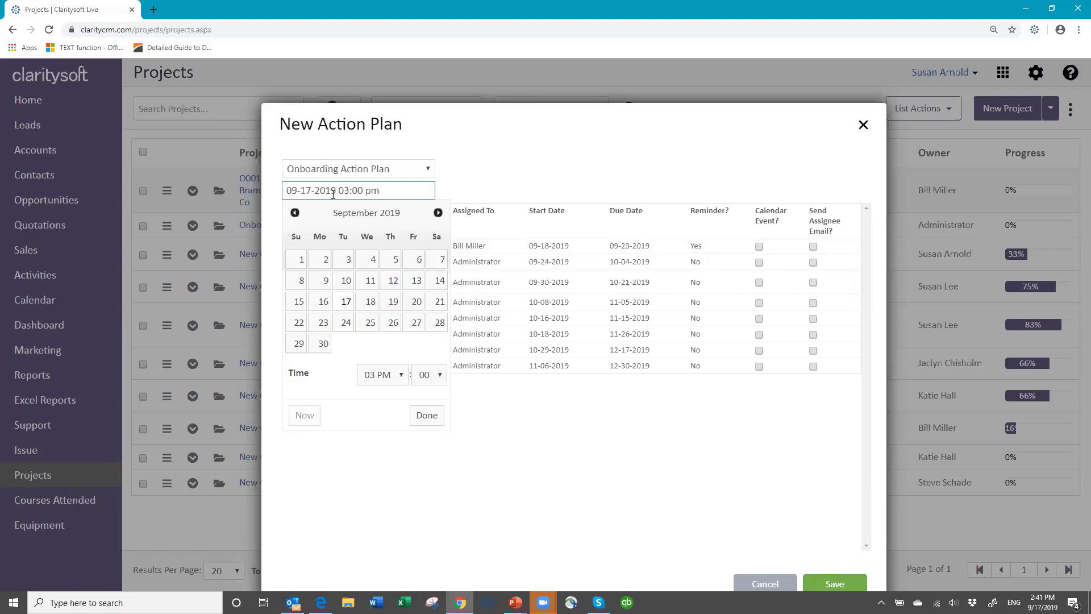
pyautogui.click(323, 323)
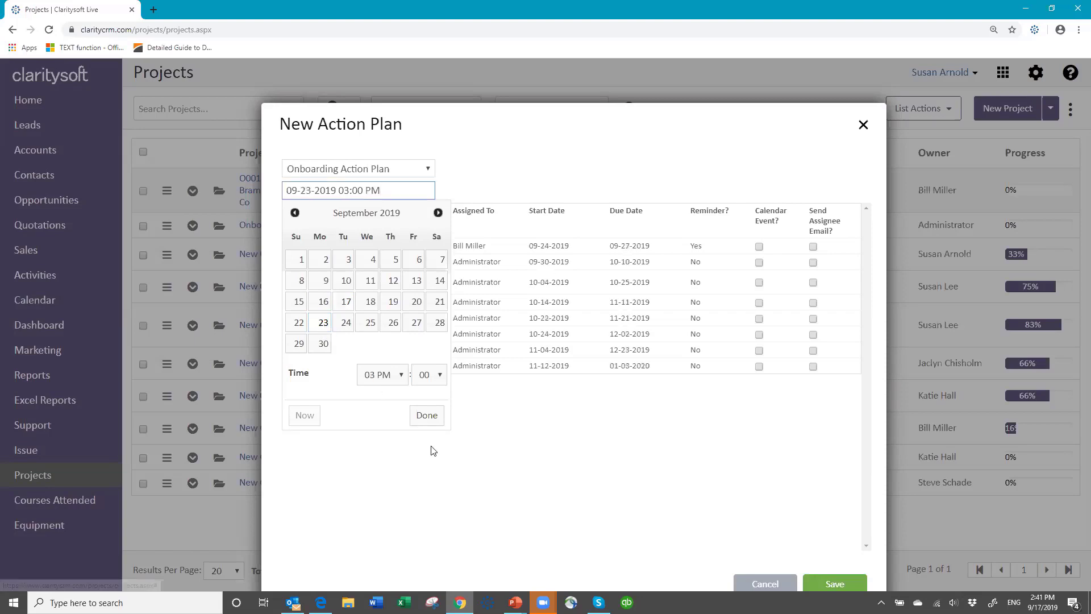
pyautogui.click(427, 415)
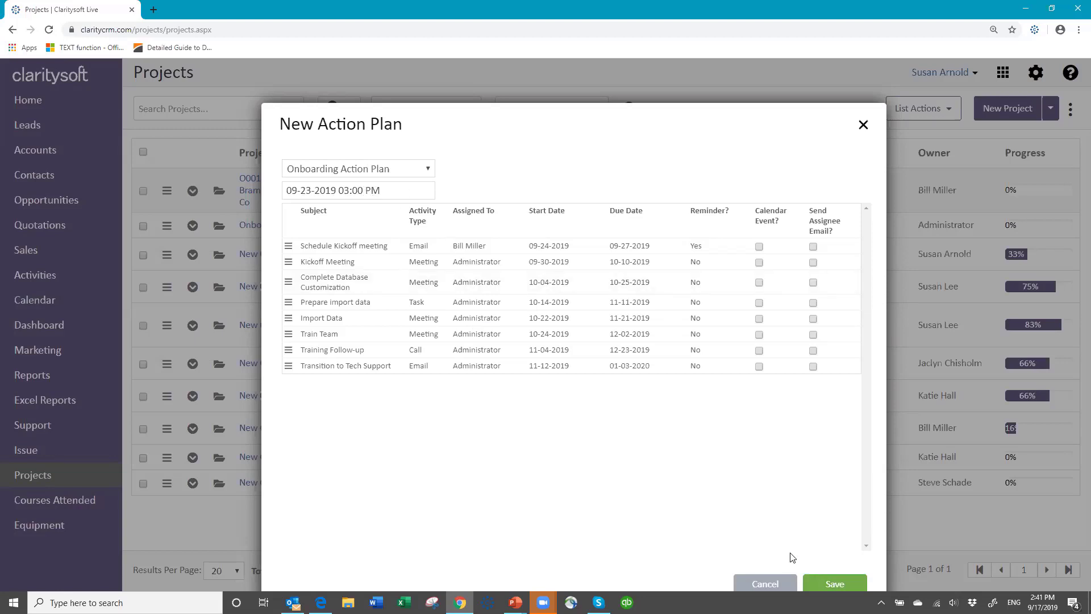
pyautogui.click(823, 584)
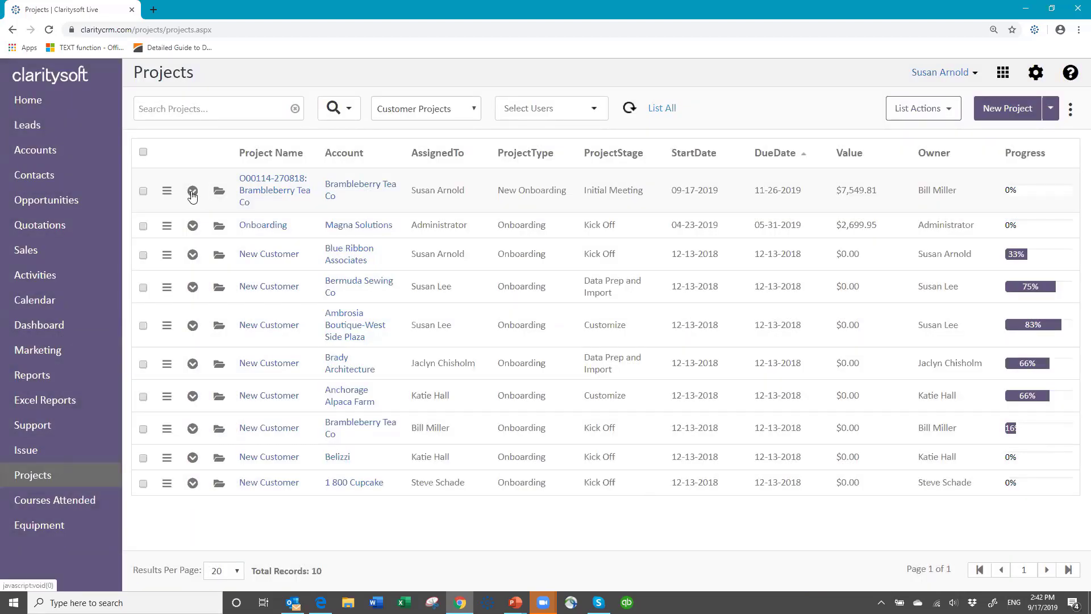
# - Expand the Brambleberry Tea Co New Onboarding project's activities, add the note "type notes" to Schedule Kickoff meeting, and complete that activity
pyautogui.click(192, 193)
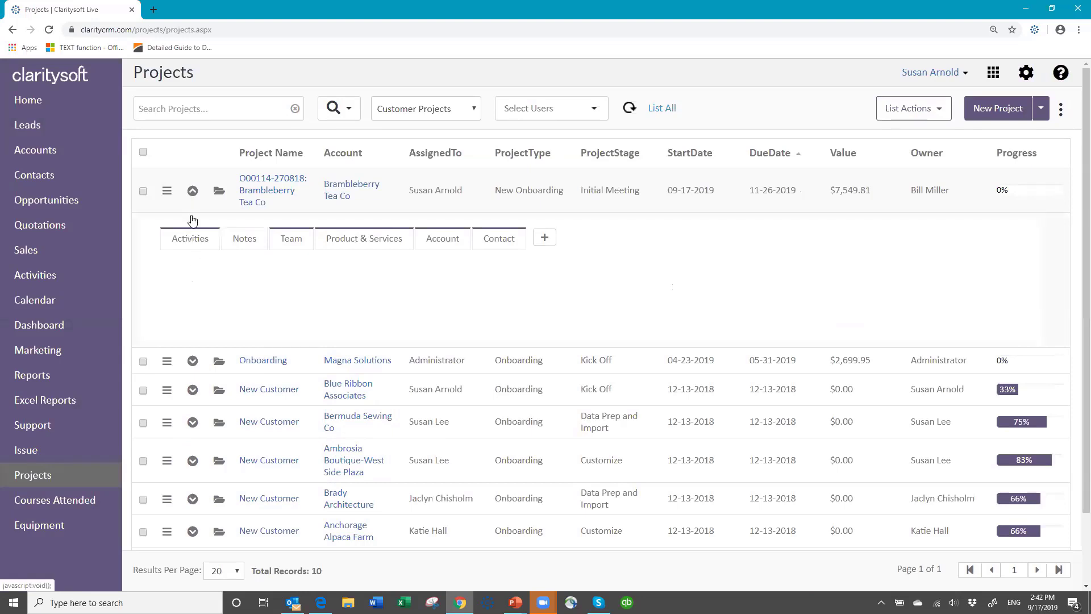
pyautogui.click(201, 242)
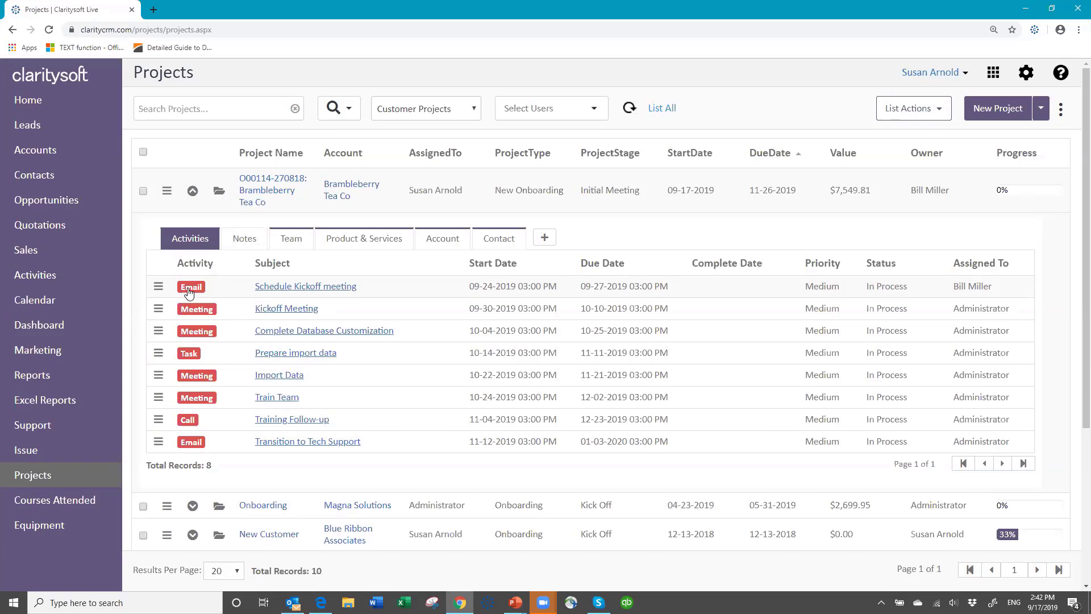
pyautogui.click(301, 286)
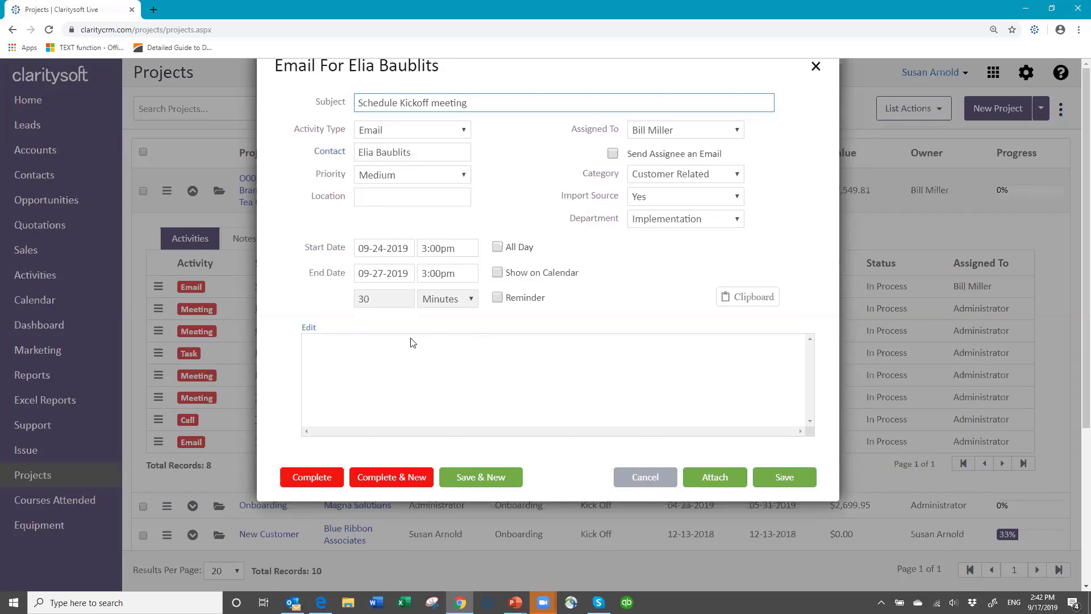
pyautogui.click(327, 344)
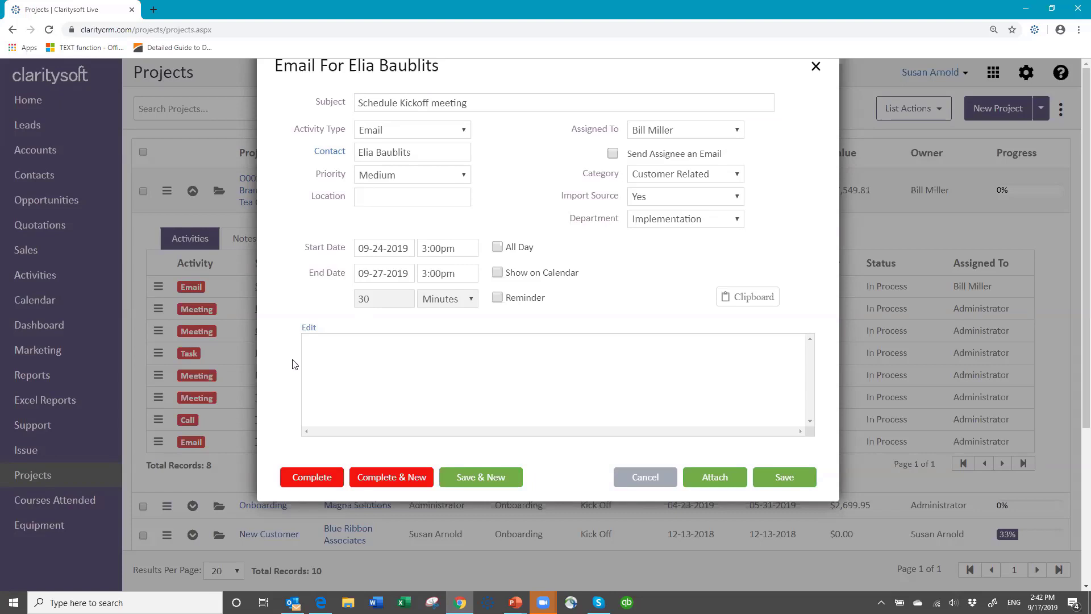
pyautogui.click(307, 328)
pyautogui.click(333, 350)
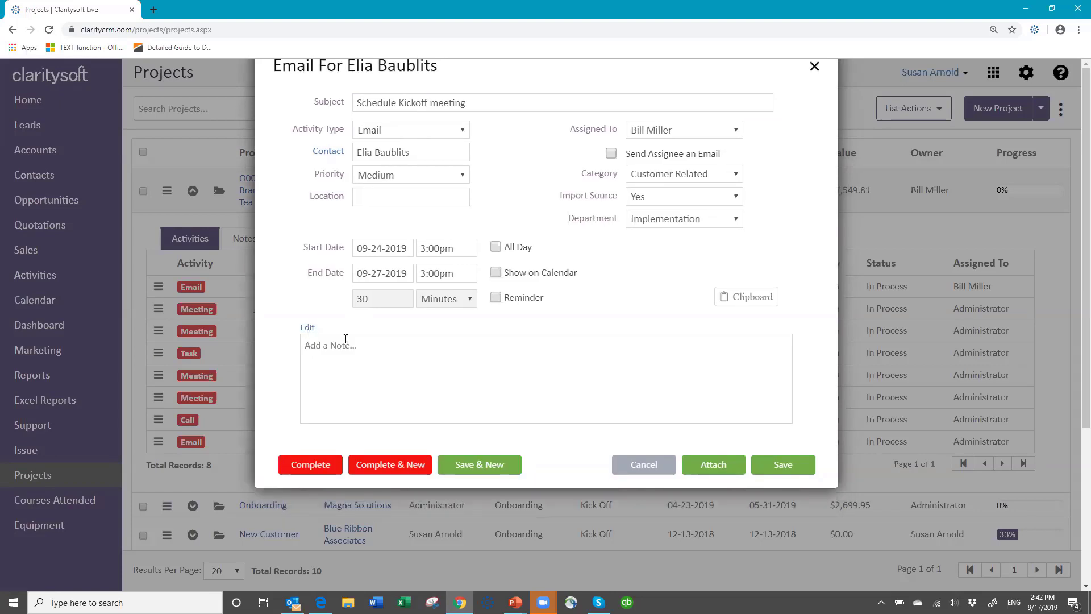
pyautogui.write('type notes')
pyautogui.click(303, 467)
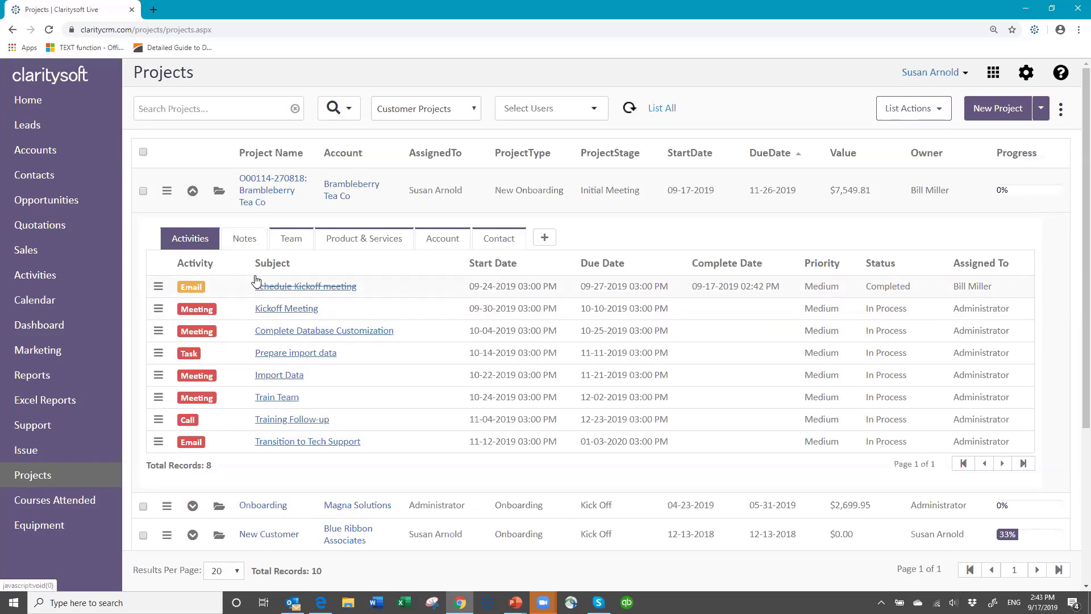
# - Enter a filler note beginning "jad jask fjask" in the Kickoff Meeting activity and mark the meeting complete
pyautogui.click(278, 308)
pyautogui.click(320, 331)
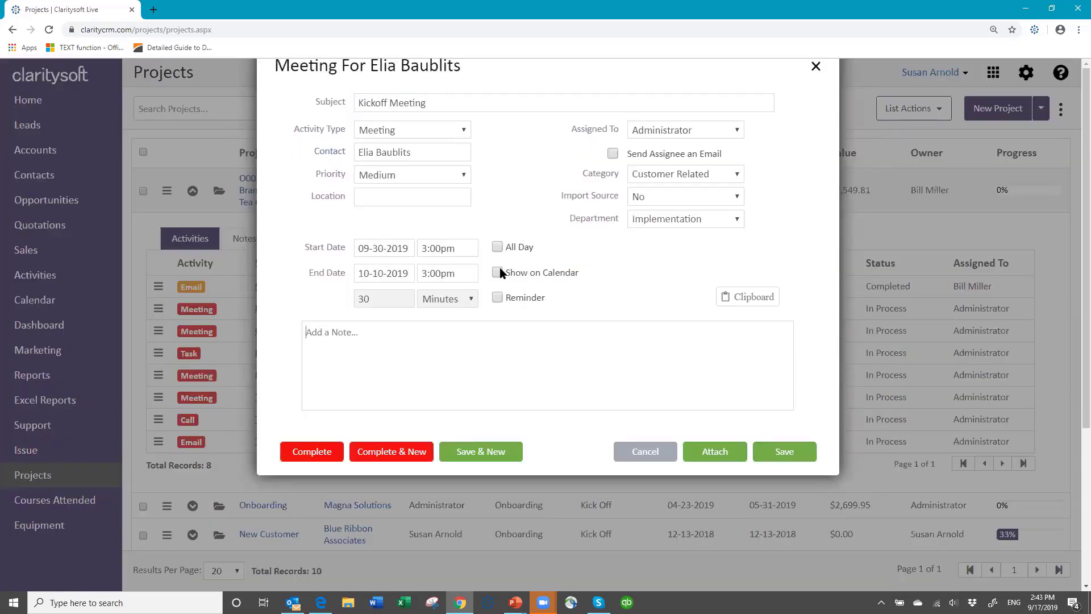
pyautogui.write('jad jask fjask jaskj fkasj fksaj ksaj askf jadkf ksaj kasjf kas')
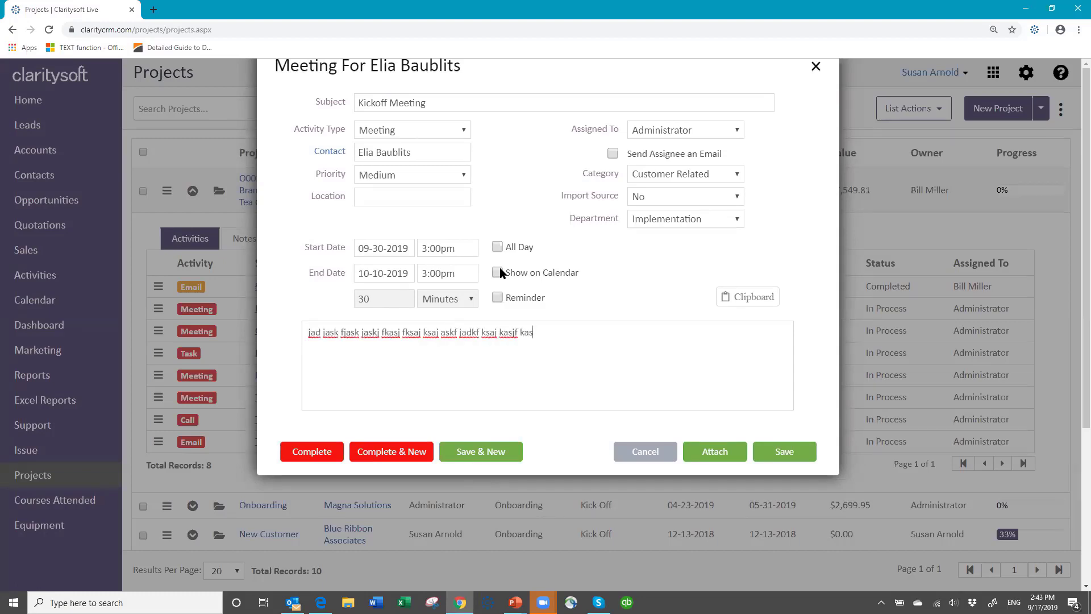
pyautogui.write('kaj a')
pyautogui.click(314, 456)
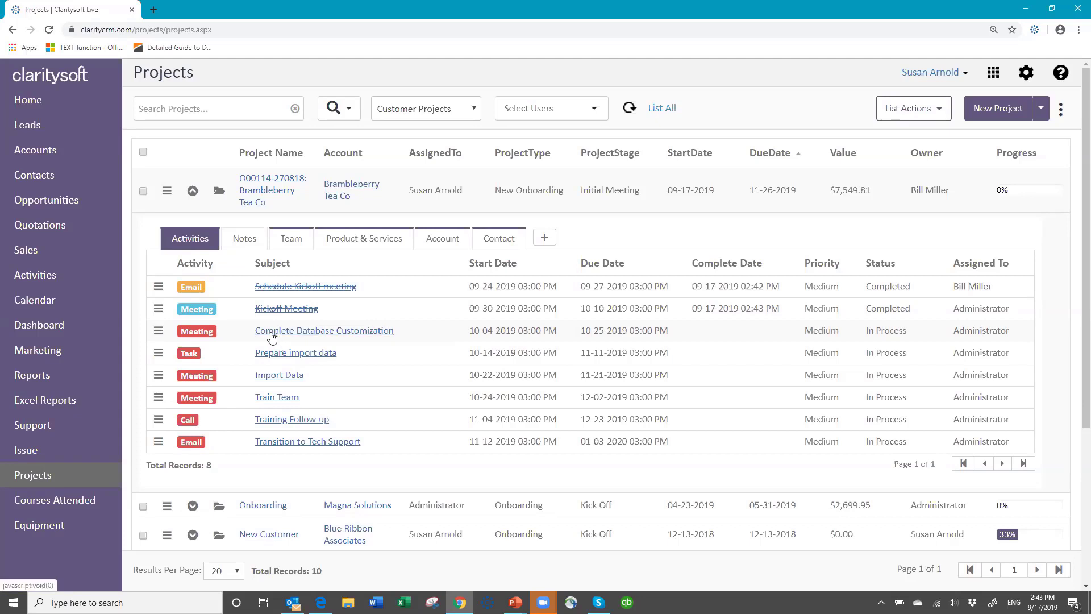
# - Mark the Brambleberry Tea Co New Onboarding project's Complete Database Customization meeting complete and refresh the project list
pyautogui.click(158, 333)
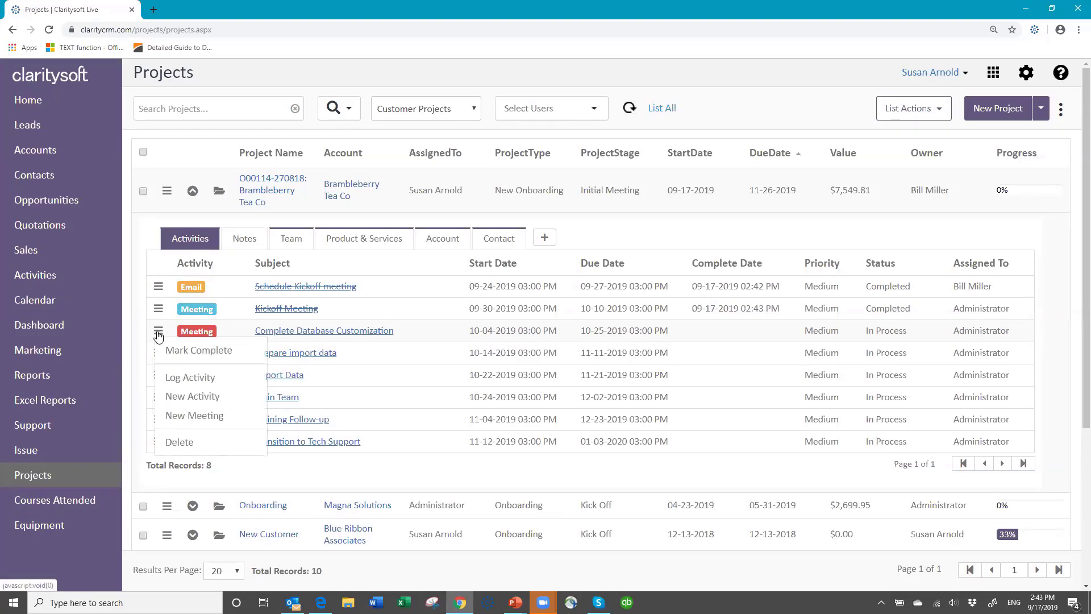
pyautogui.click(213, 355)
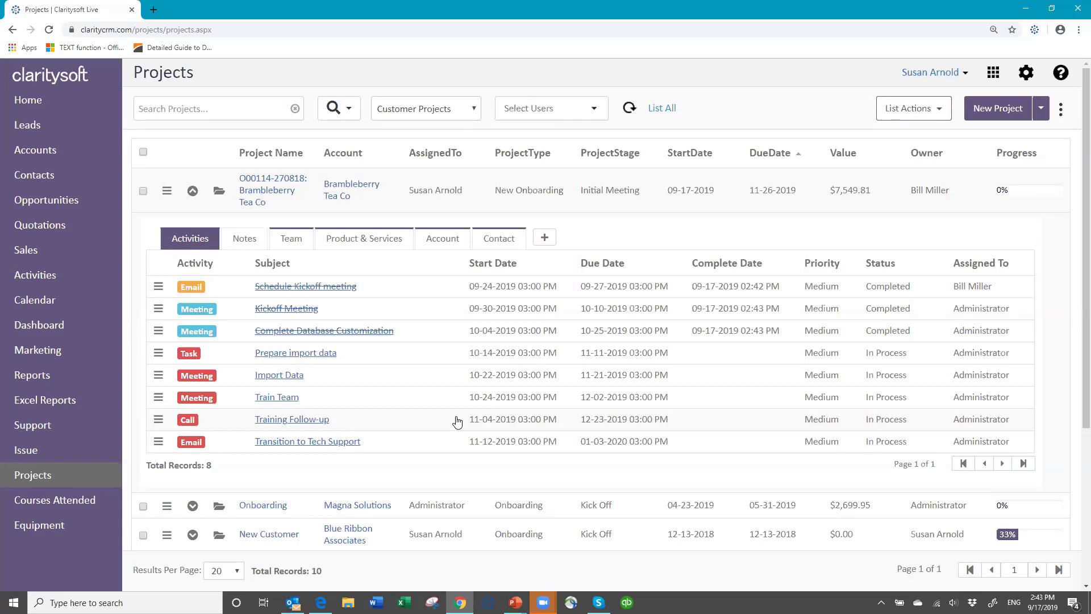
pyautogui.click(192, 191)
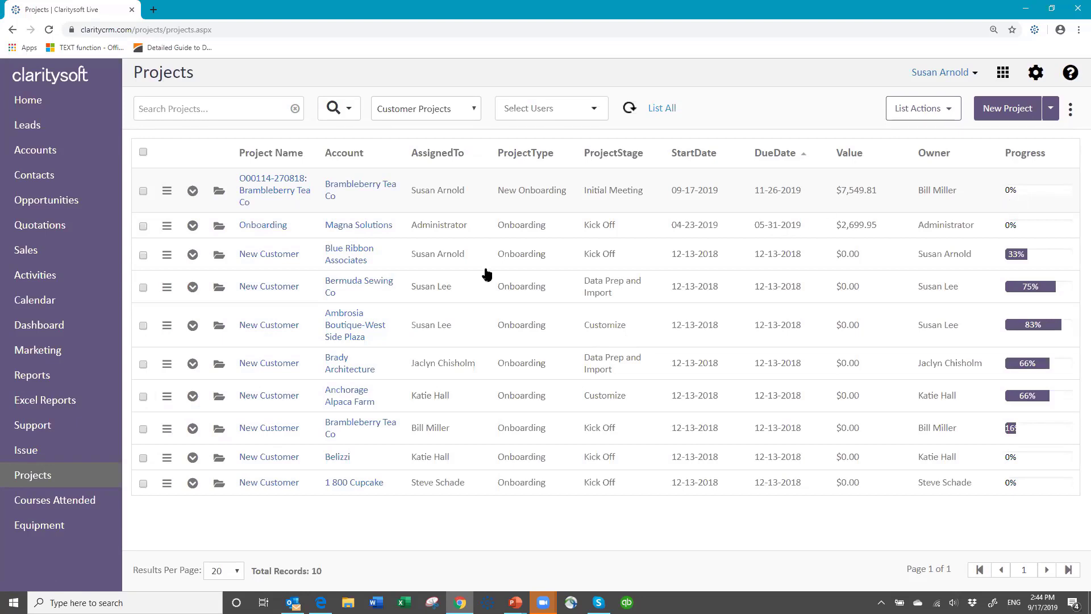
pyautogui.click(629, 109)
# - Review the Brambleberry Tea Co New Onboarding project's activities in its expanded row, and collapse the row
pyautogui.click(192, 193)
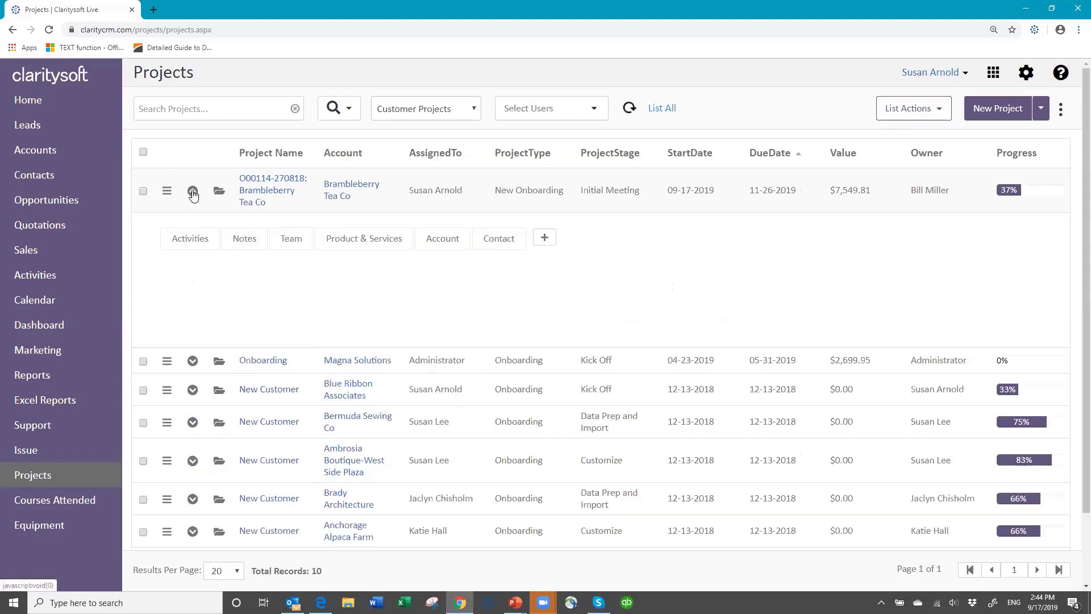
pyautogui.click(200, 243)
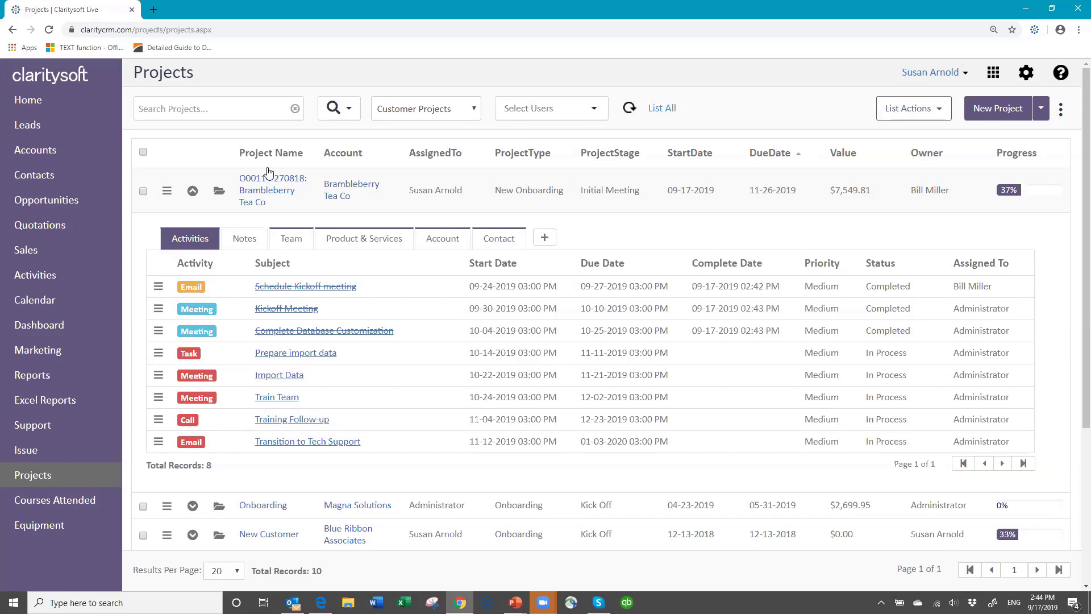
pyautogui.click(193, 191)
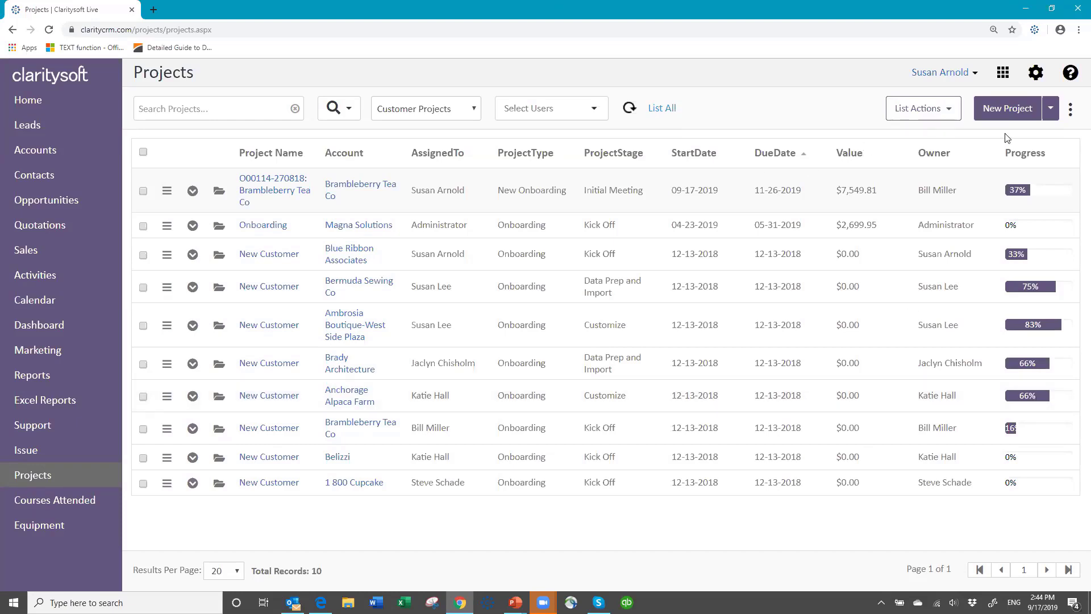
# - Open the Carolina Education Services opportunity for editing and set its sales stage to Won
pyautogui.click(49, 202)
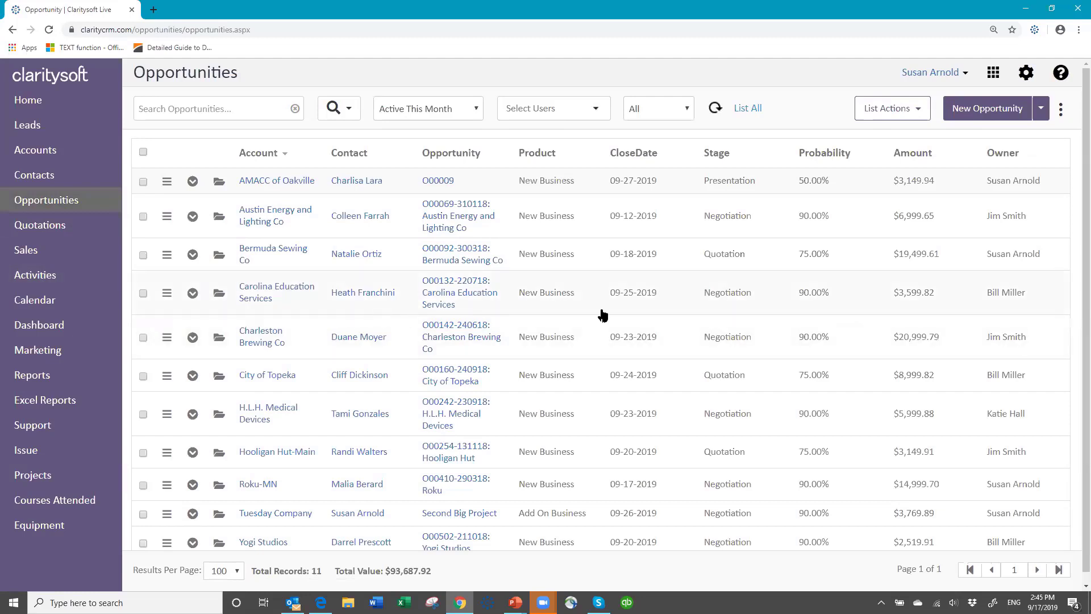
pyautogui.click(219, 294)
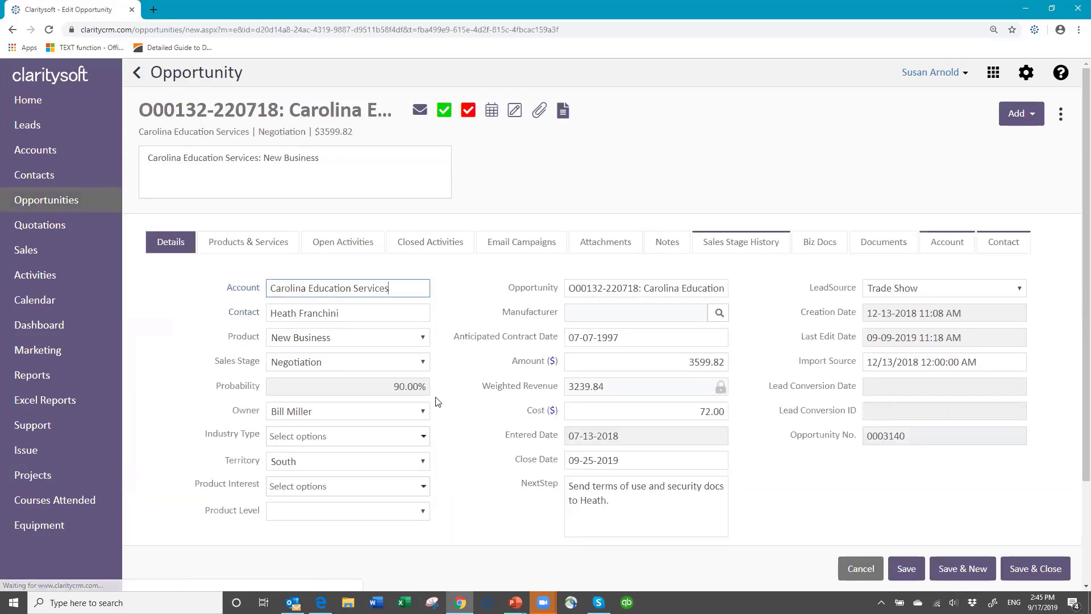
pyautogui.click(424, 363)
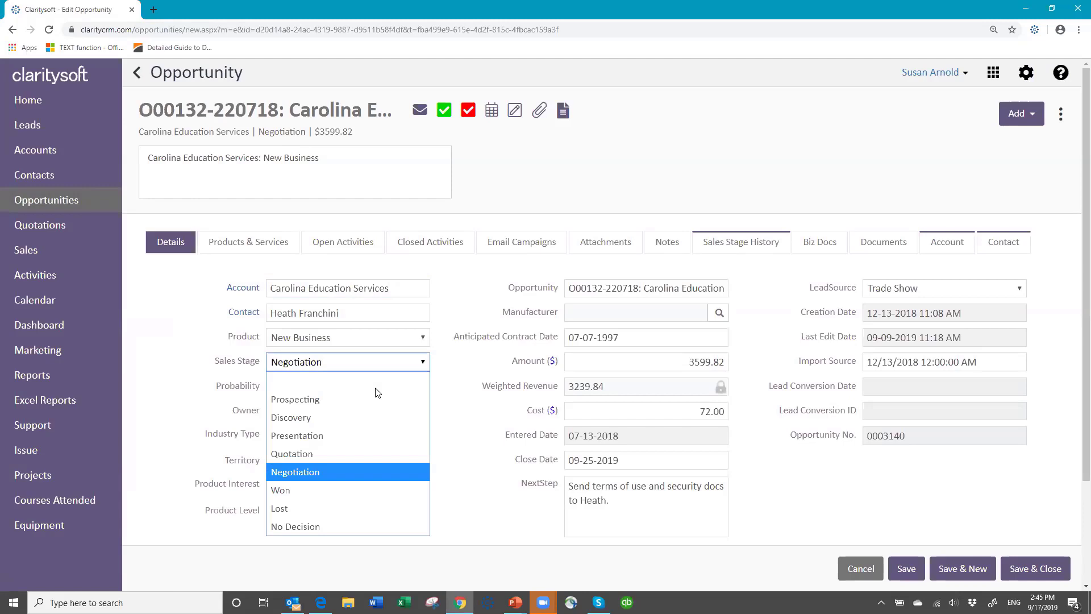
pyautogui.click(316, 492)
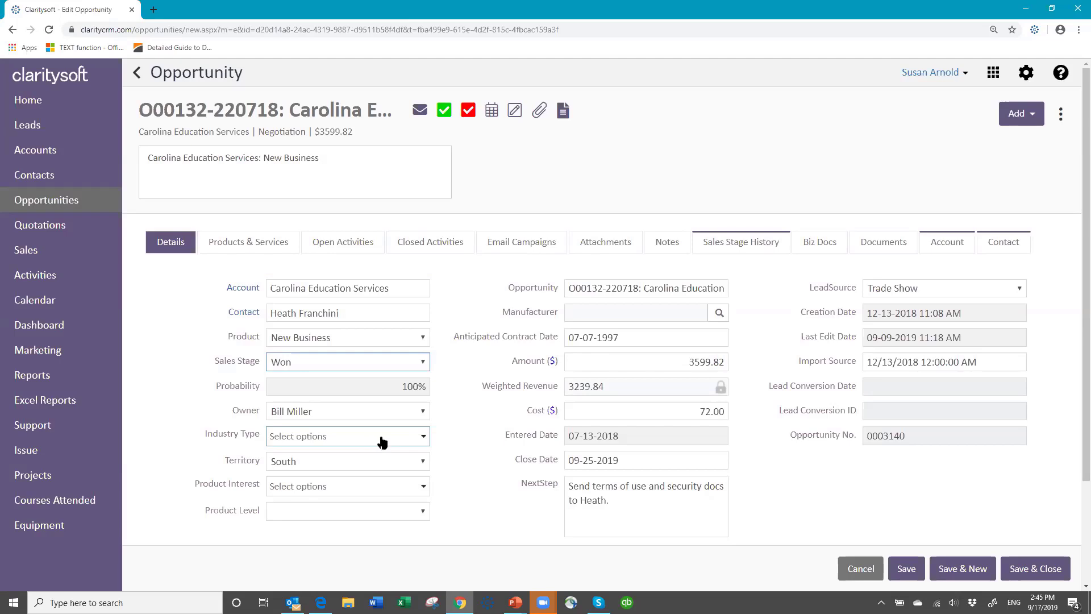
# - Set the opportunity's industry type to Education, product interest to Product 01 and Product 02, and product level to C, and save it
pyautogui.click(422, 440)
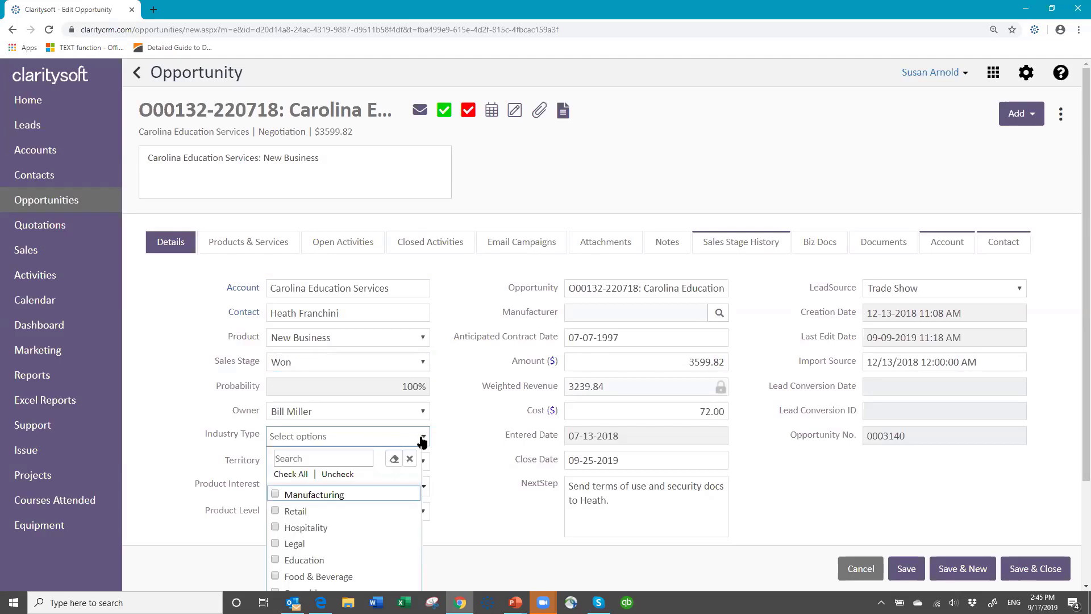
pyautogui.click(275, 560)
pyautogui.click(463, 526)
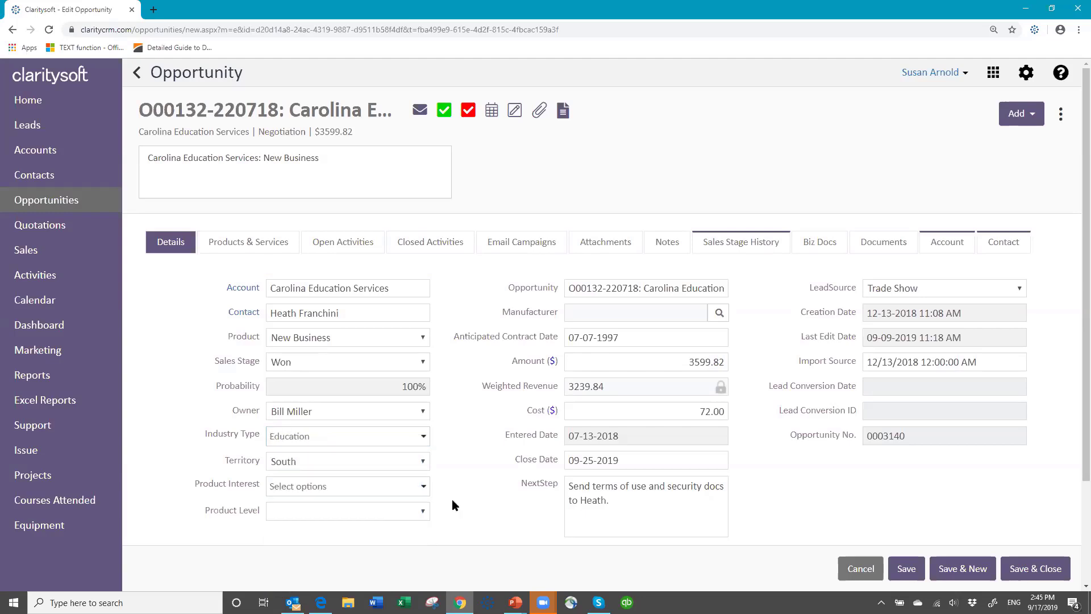
pyautogui.click(424, 489)
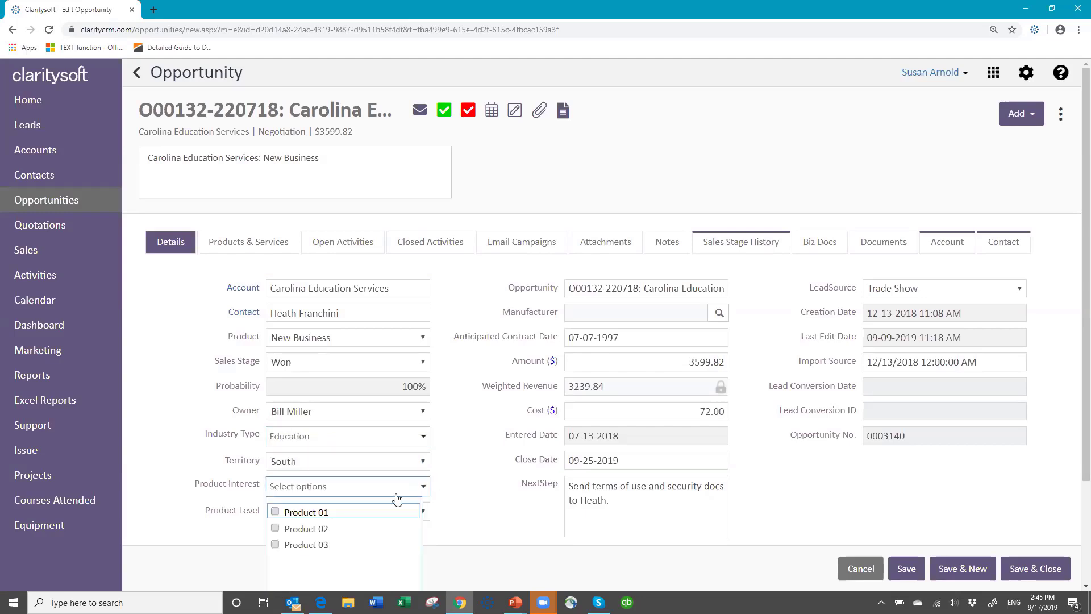
pyautogui.click(275, 511)
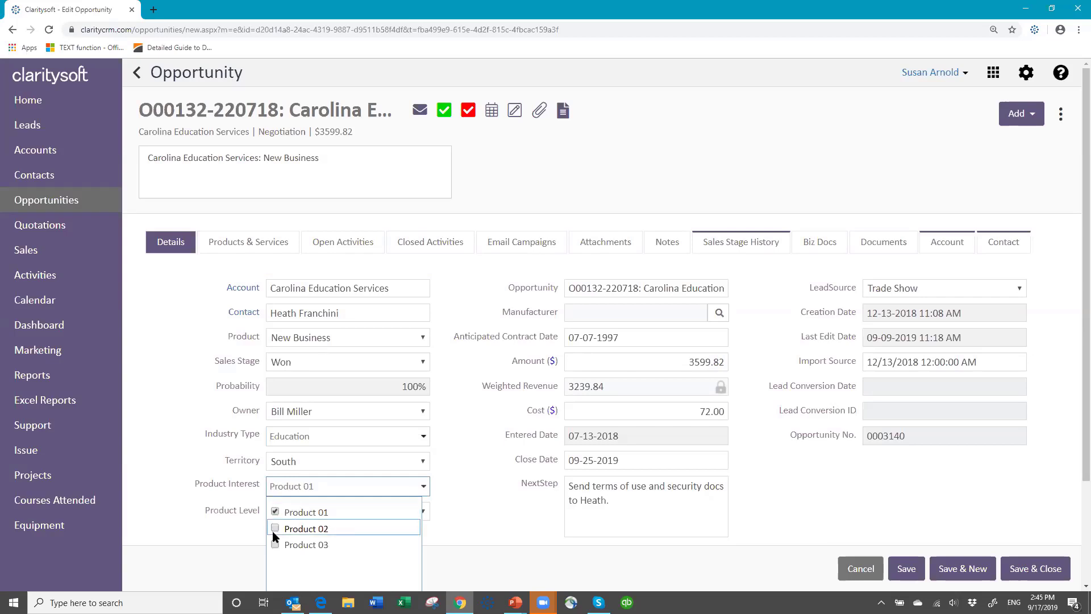
pyautogui.click(275, 528)
pyautogui.click(472, 515)
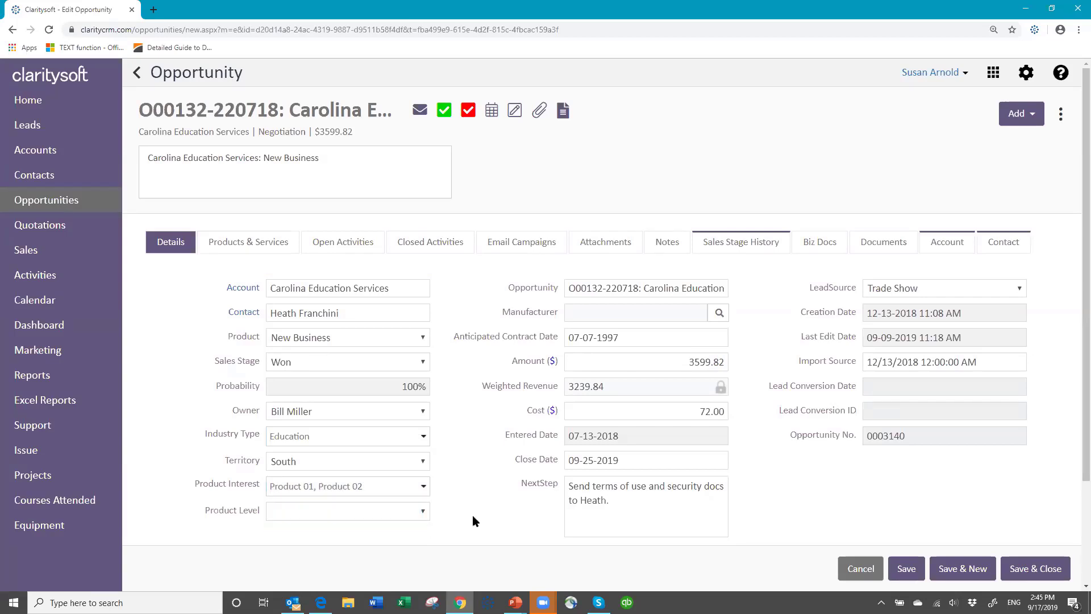
pyautogui.click(423, 518)
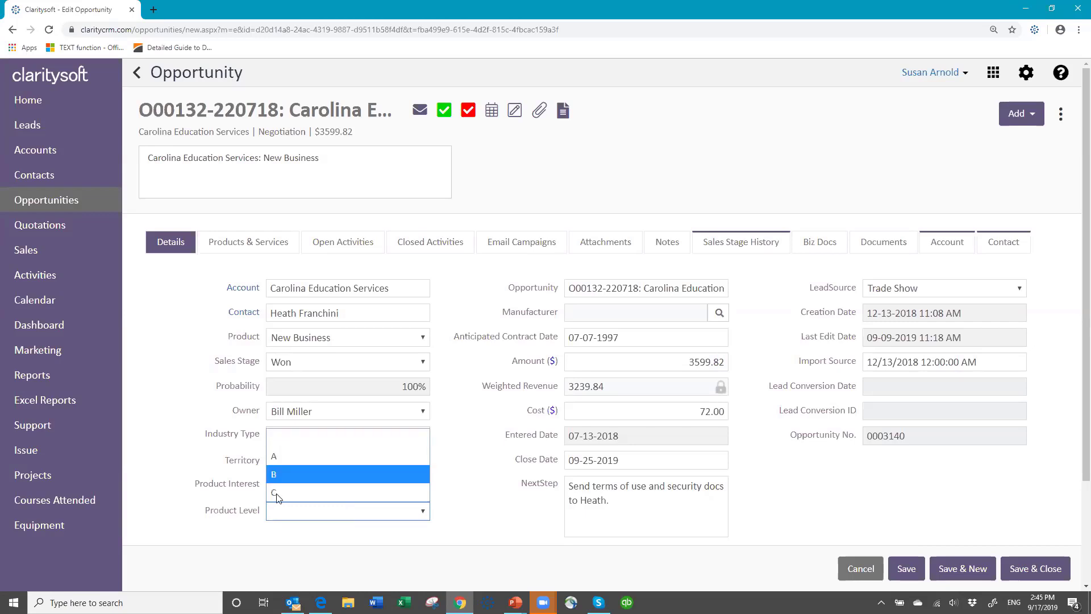
pyautogui.click(348, 500)
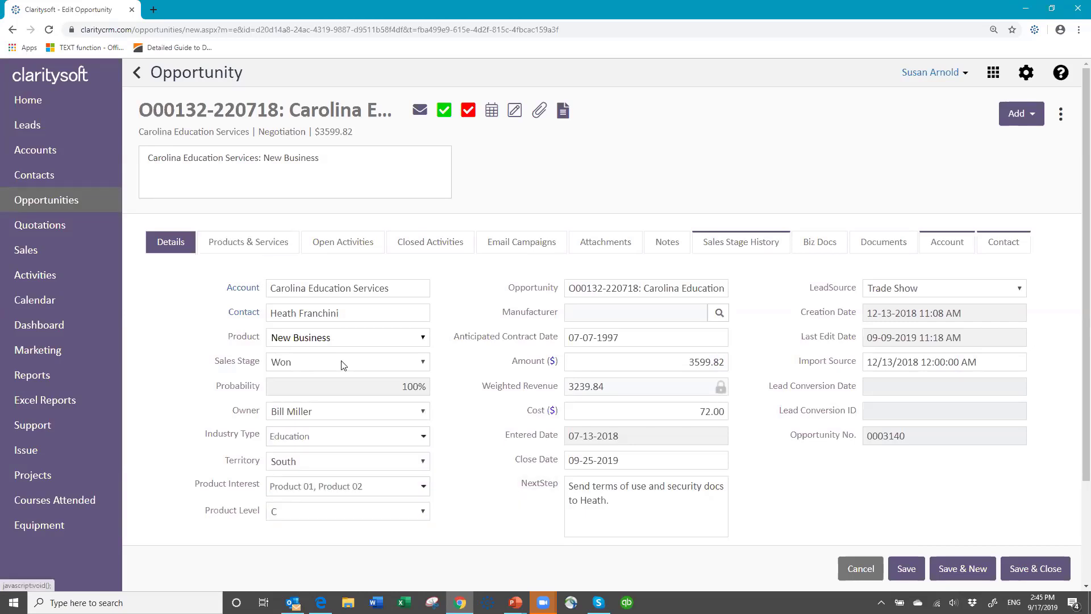
pyautogui.click(907, 569)
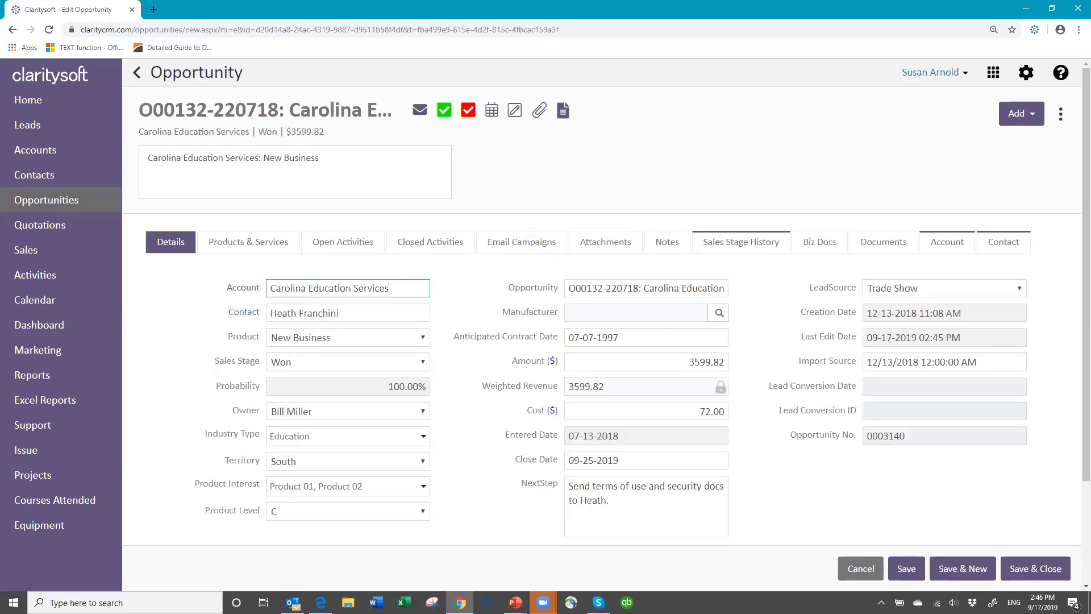
# - Convert the Carolina Education Services opportunity to a project, and save and close the opportunity
pyautogui.click(1060, 121)
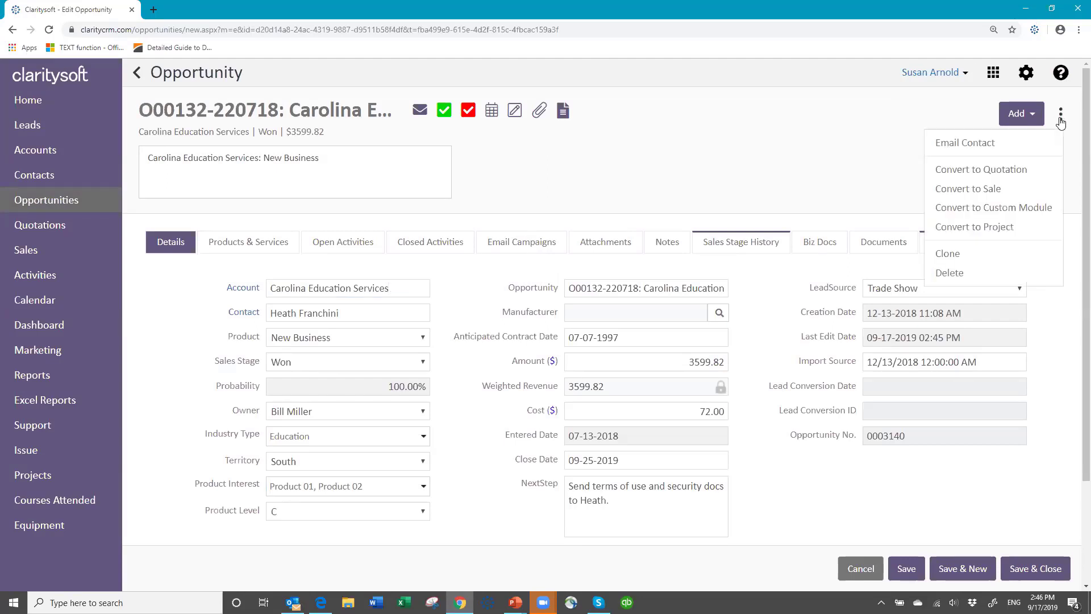
pyautogui.click(978, 232)
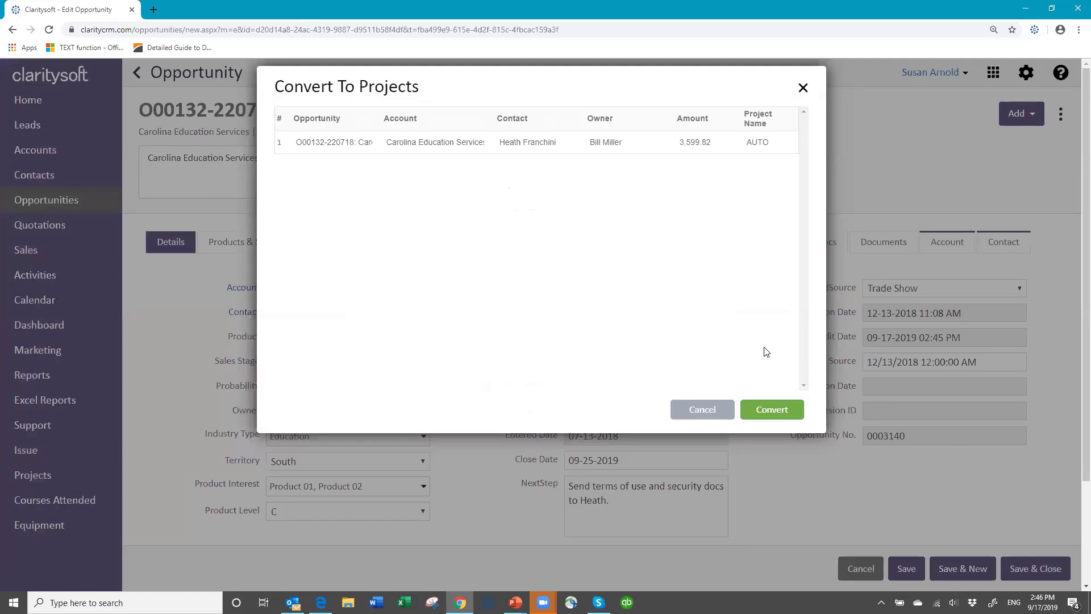
pyautogui.click(771, 410)
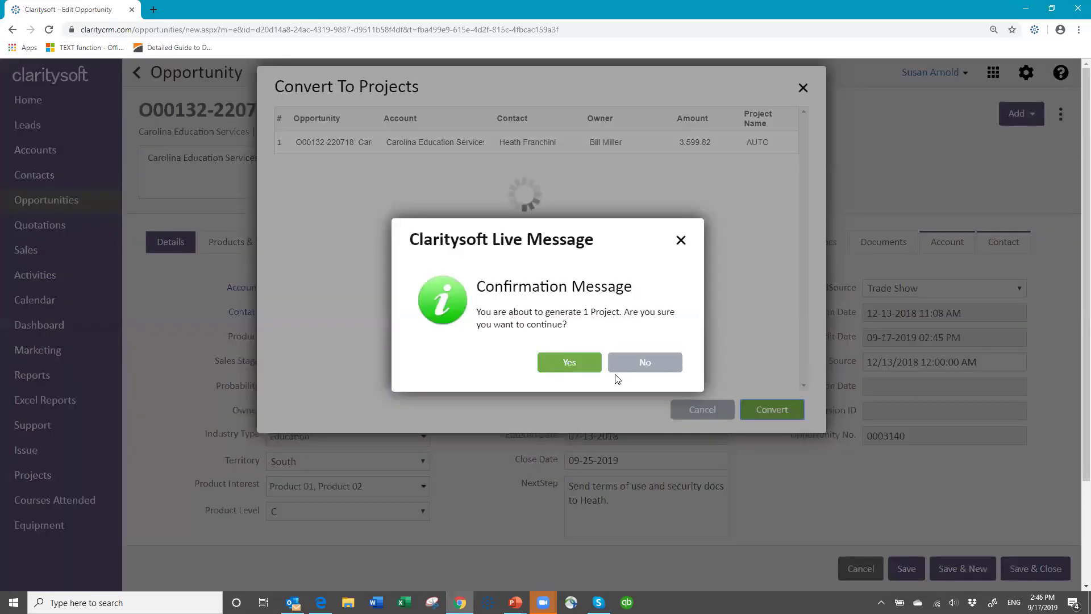
pyautogui.click(571, 368)
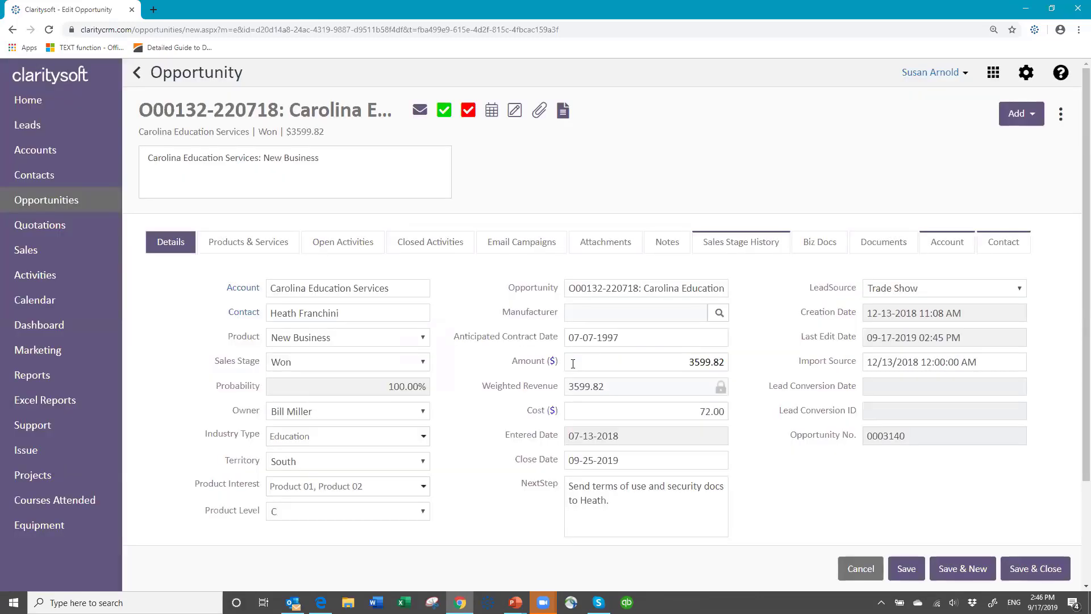
pyautogui.click(1037, 570)
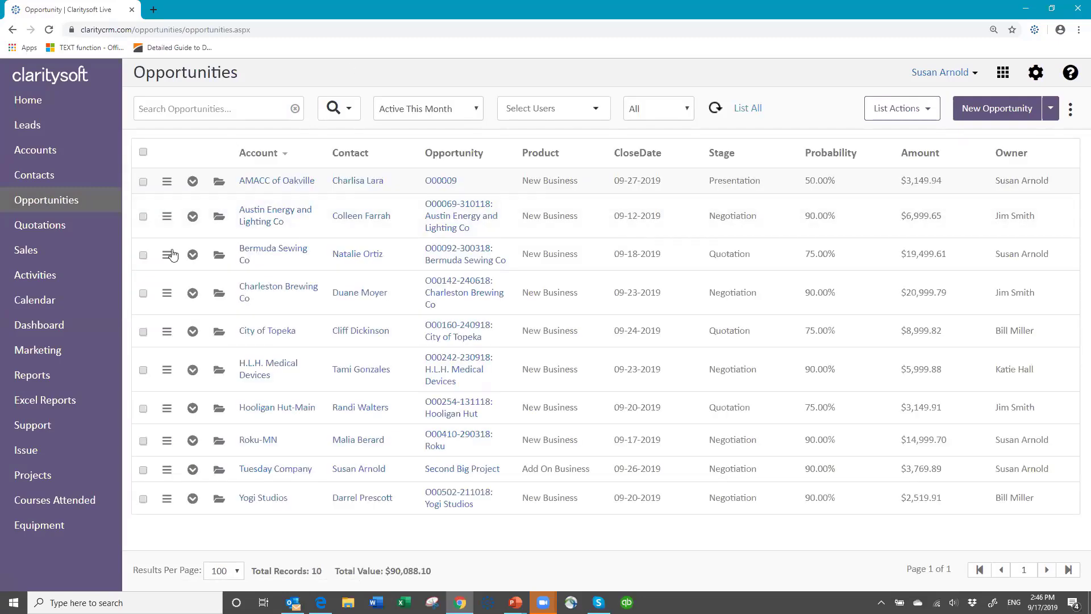
# - Review the onboarding activities of the new Carolina Education Services project in the Projects list
pyautogui.click(34, 475)
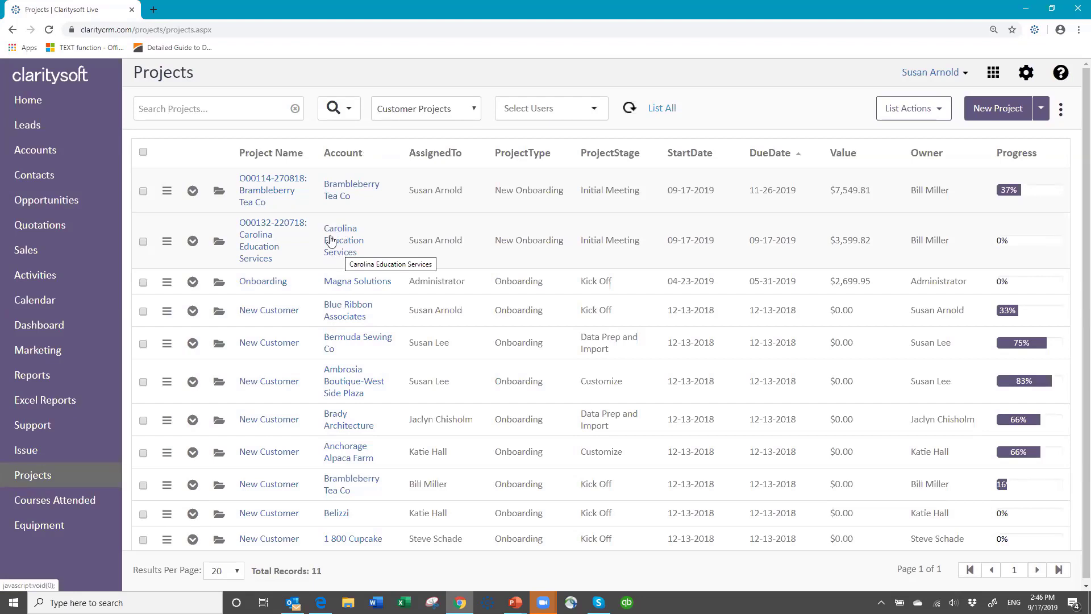
pyautogui.click(192, 242)
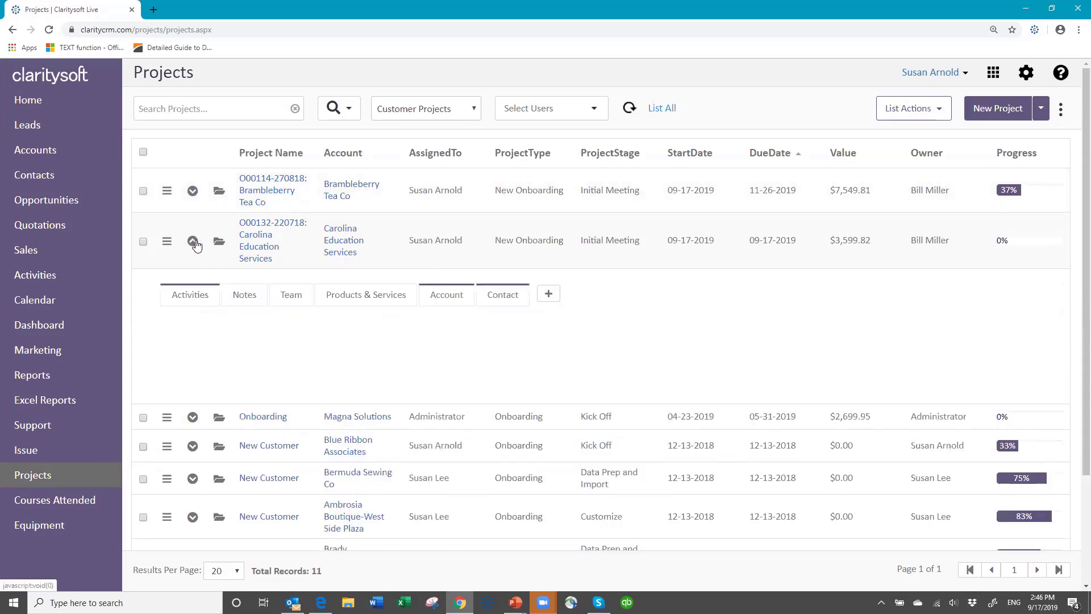
pyautogui.click(192, 297)
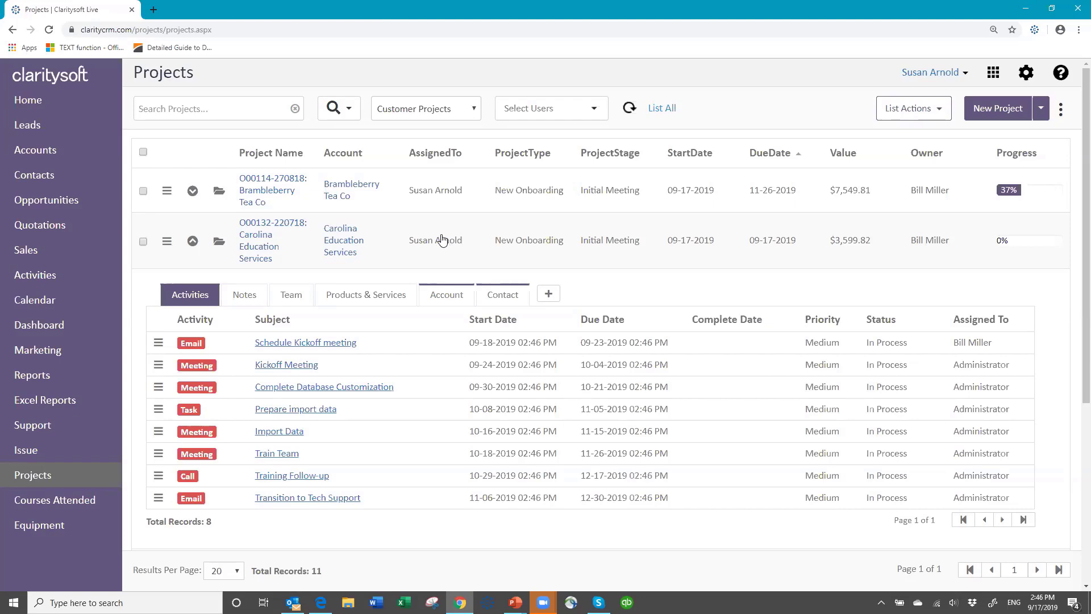
pyautogui.click(192, 240)
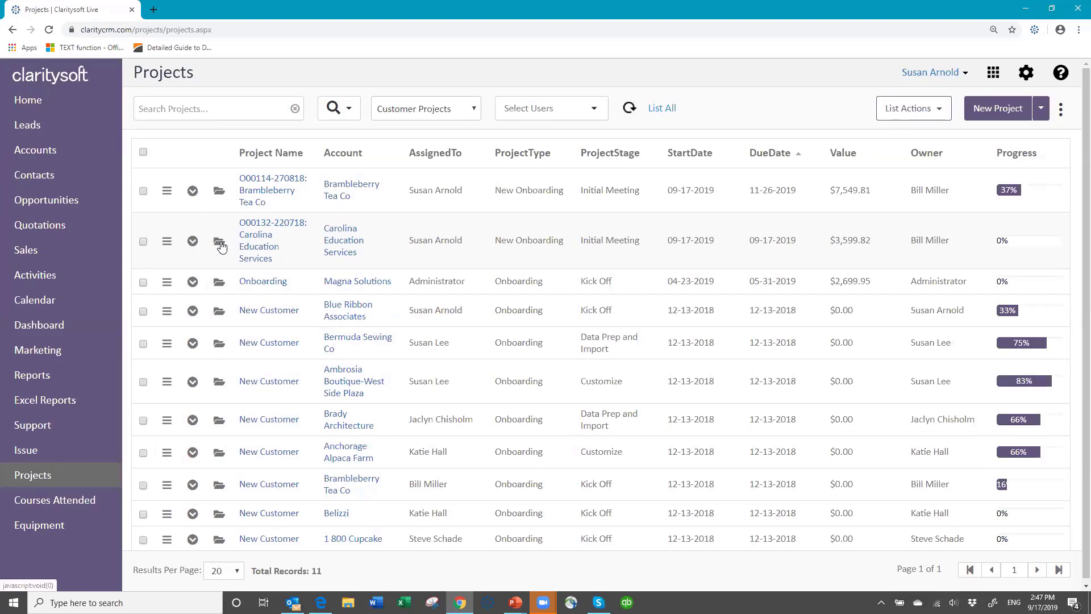
# - Open the Carolina Education Services project and examine its project stage options and the email form for its contact, without sending anything
pyautogui.click(222, 245)
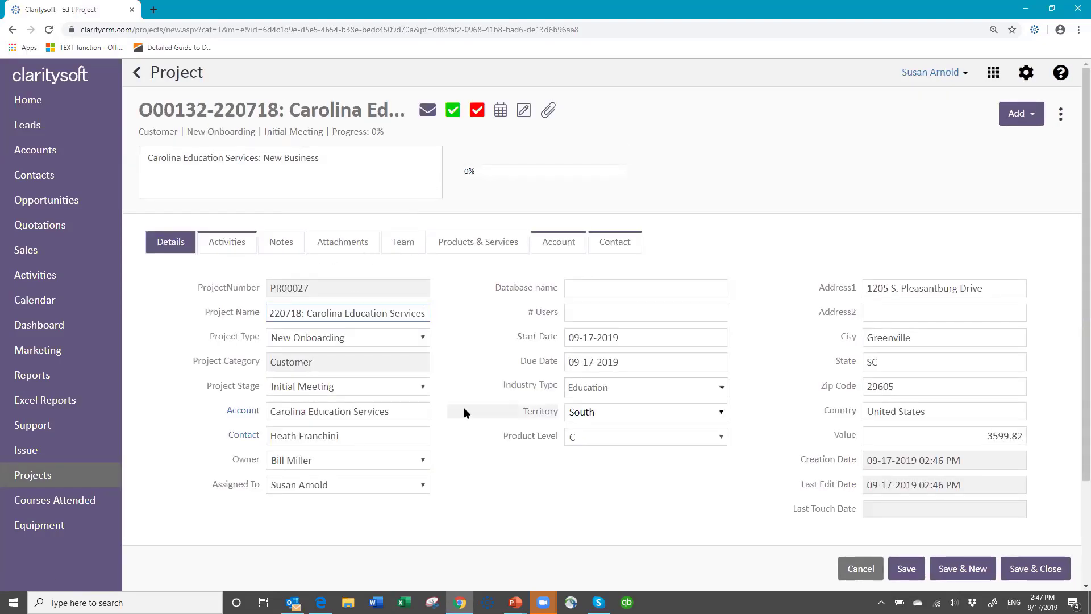
pyautogui.click(423, 389)
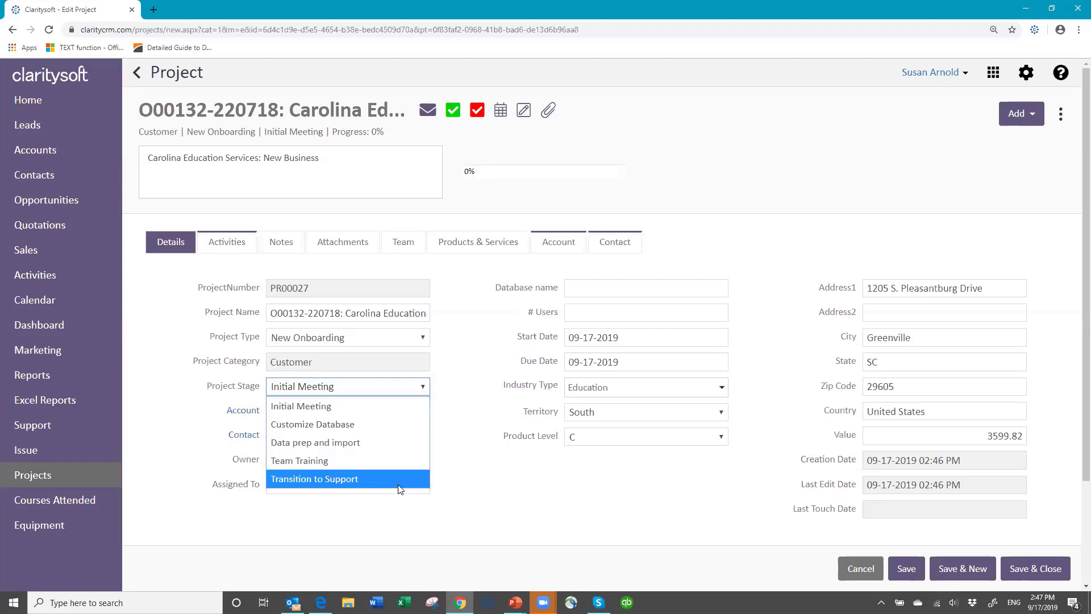
pyautogui.click(390, 387)
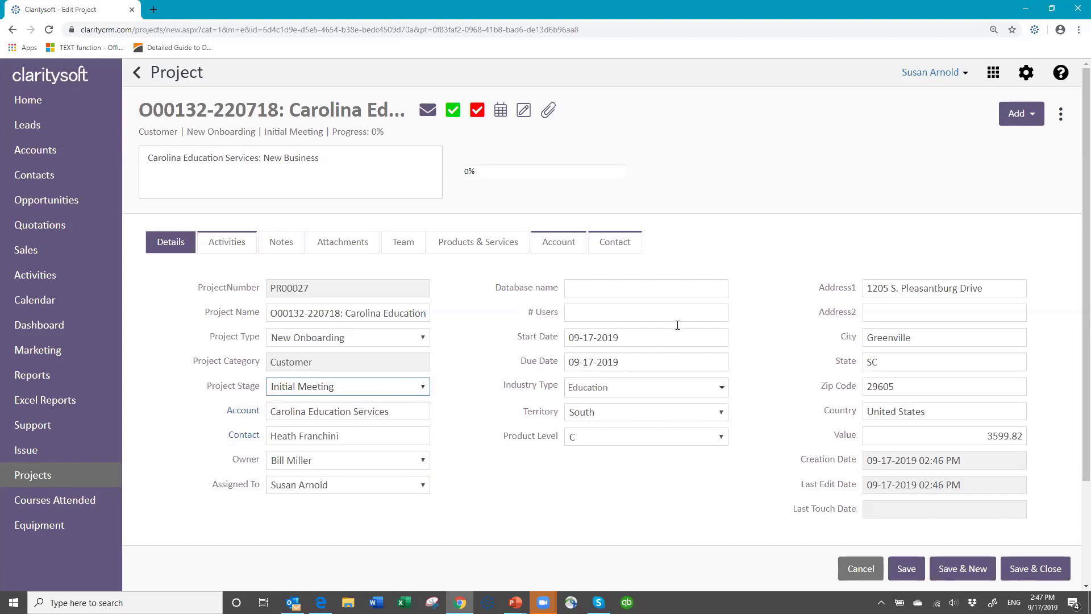
pyautogui.click(426, 113)
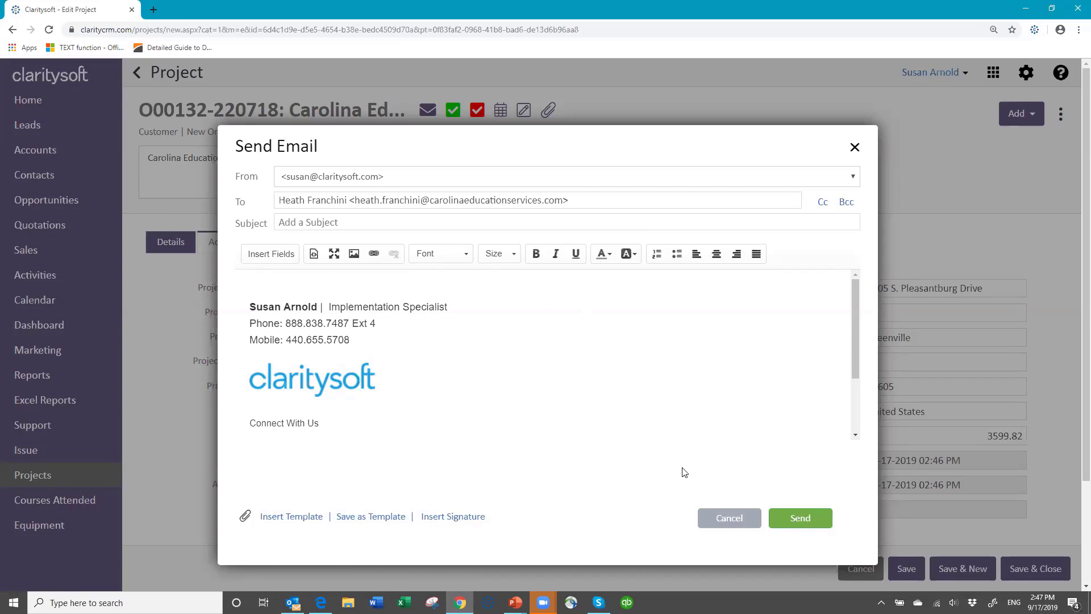
pyautogui.click(726, 524)
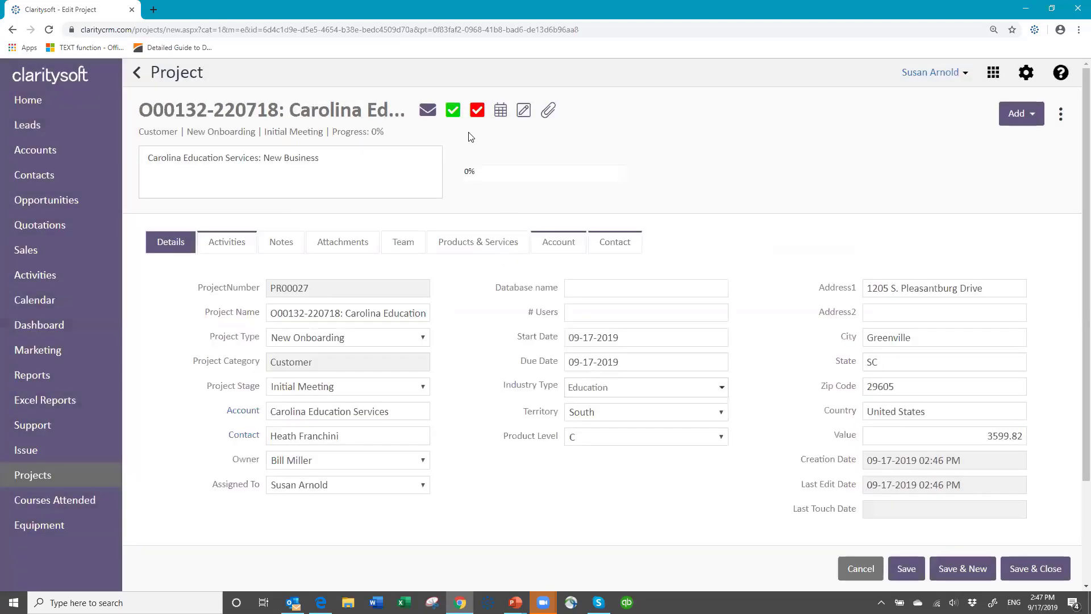